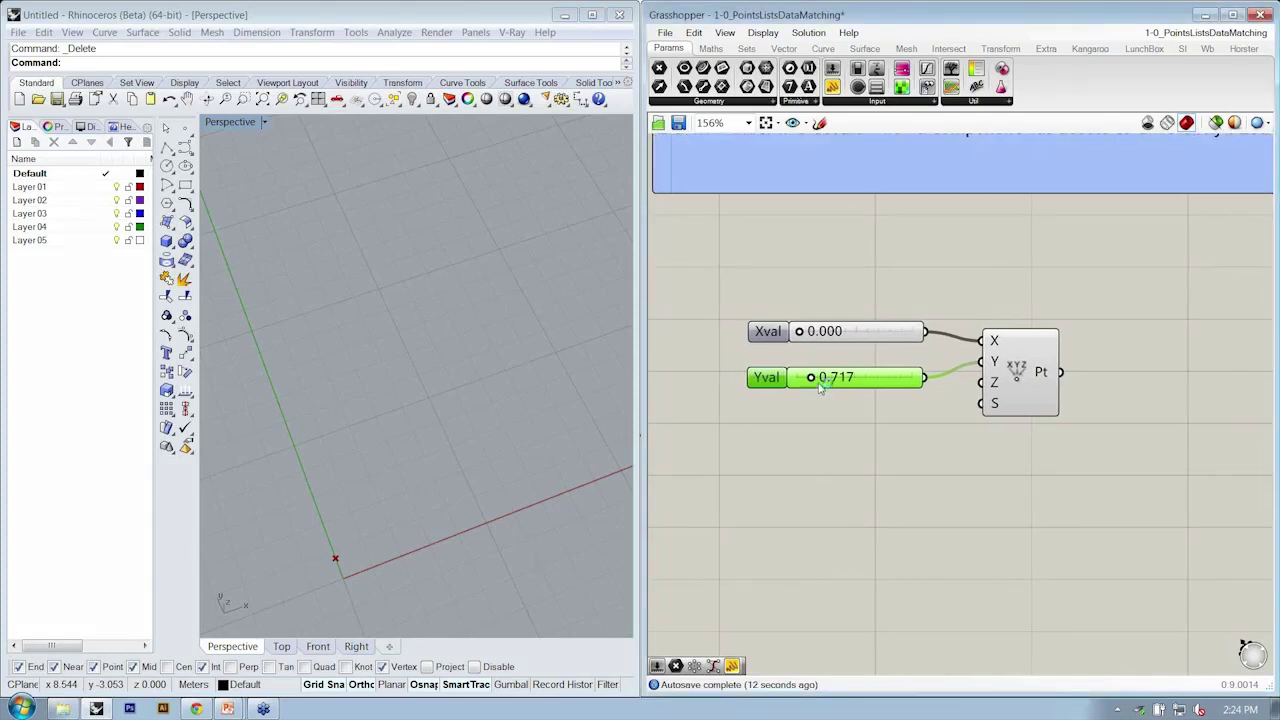
# Step: Set the Yval slider to 4.243 and the Xval slider to 1.515
pyautogui.moveTo(812, 378); pyautogui.dragTo(878, 377)
pyautogui.moveTo(807, 337)
pyautogui.mouseDown()
pyautogui.moveTo(848, 336)
pyautogui.moveTo(828, 336)
pyautogui.mouseUp()
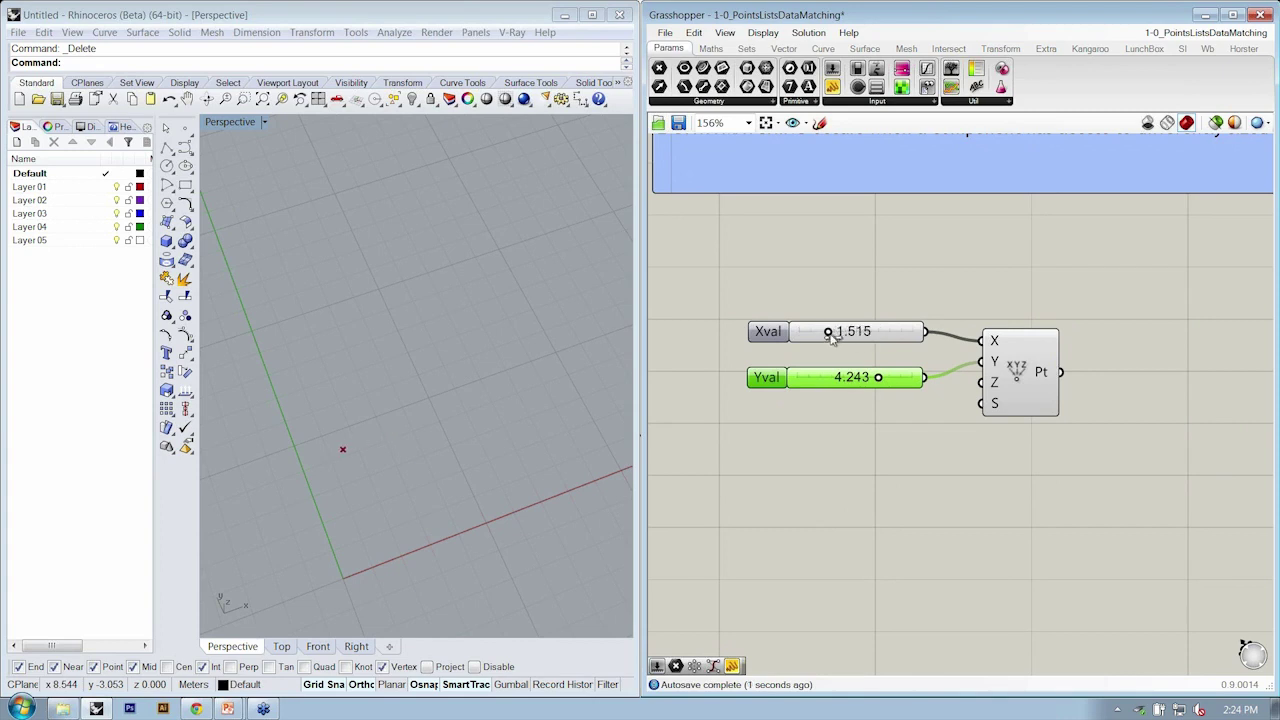
pyautogui.moveTo(991, 421); pyautogui.dragTo(951, 415, button='right')
# Step: Box-select the sliders and Pt component and shift them slightly left
pyautogui.moveTo(1018, 443); pyautogui.dragTo(700, 290)
pyautogui.moveTo(980, 360); pyautogui.dragTo(959, 357)
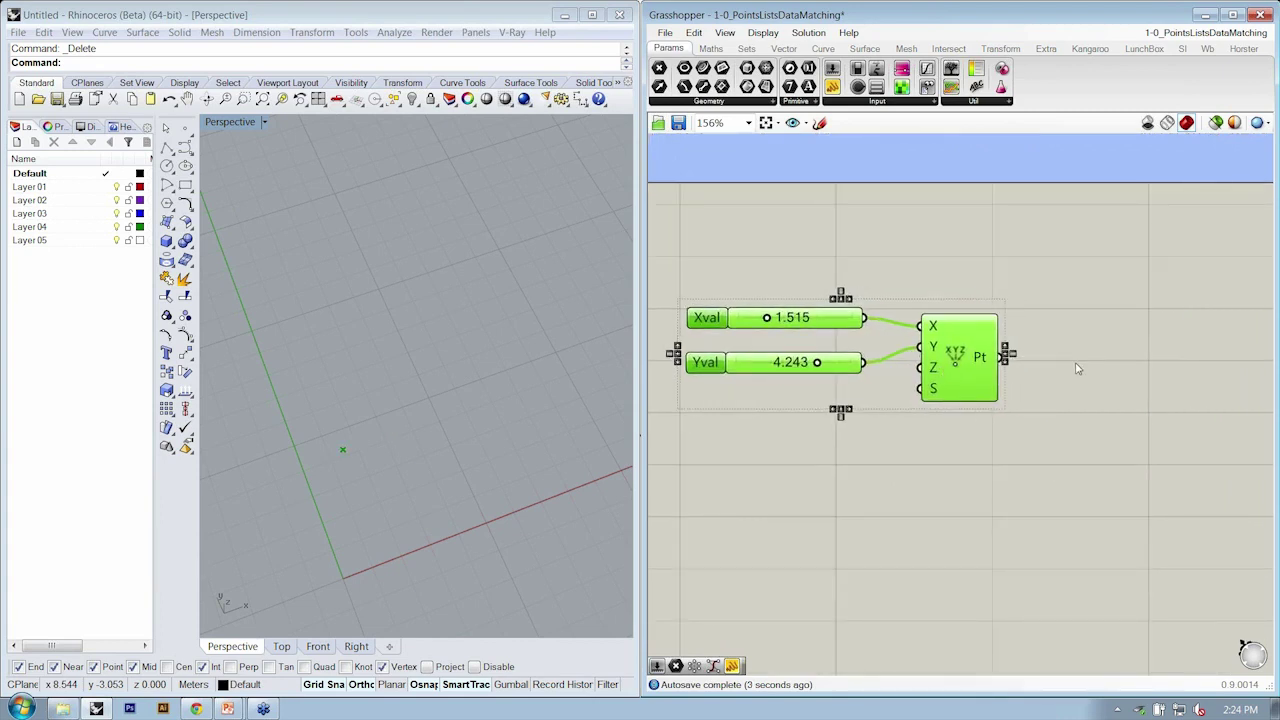
pyautogui.moveTo(1043, 277); pyautogui.dragTo(905, 495)
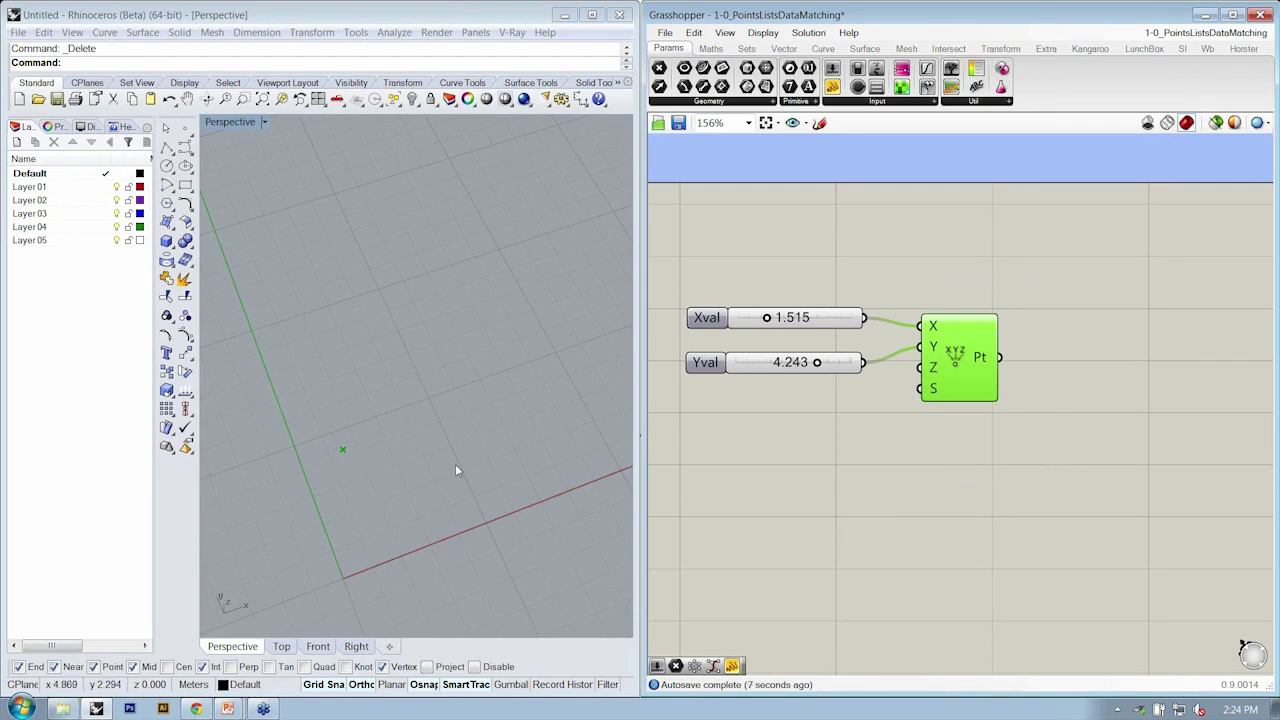
pyautogui.moveTo(344, 450); pyautogui.dragTo(342, 430, button='right')
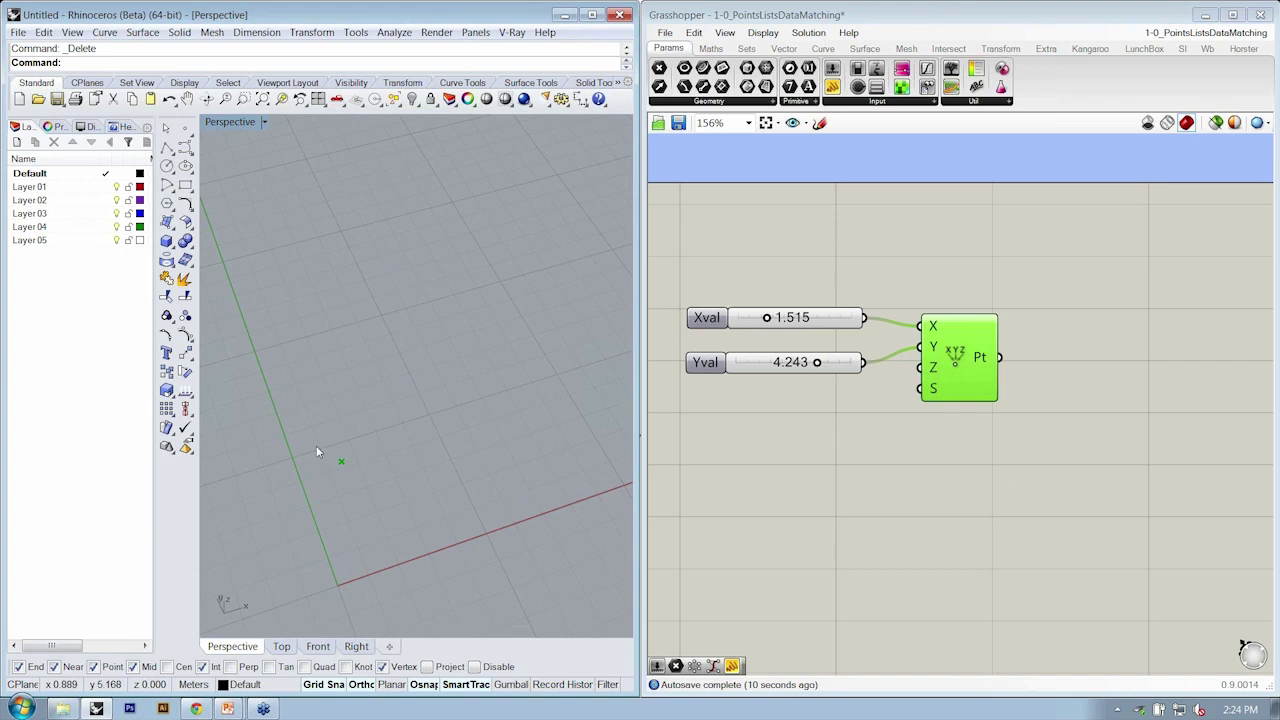
# Step: Add a Panel beside the Pt component and wire the point output into it
pyautogui.click(945, 437)
pyautogui.moveTo(1043, 343); pyautogui.dragTo(1018, 331, button='right')
pyautogui.click(838, 103)
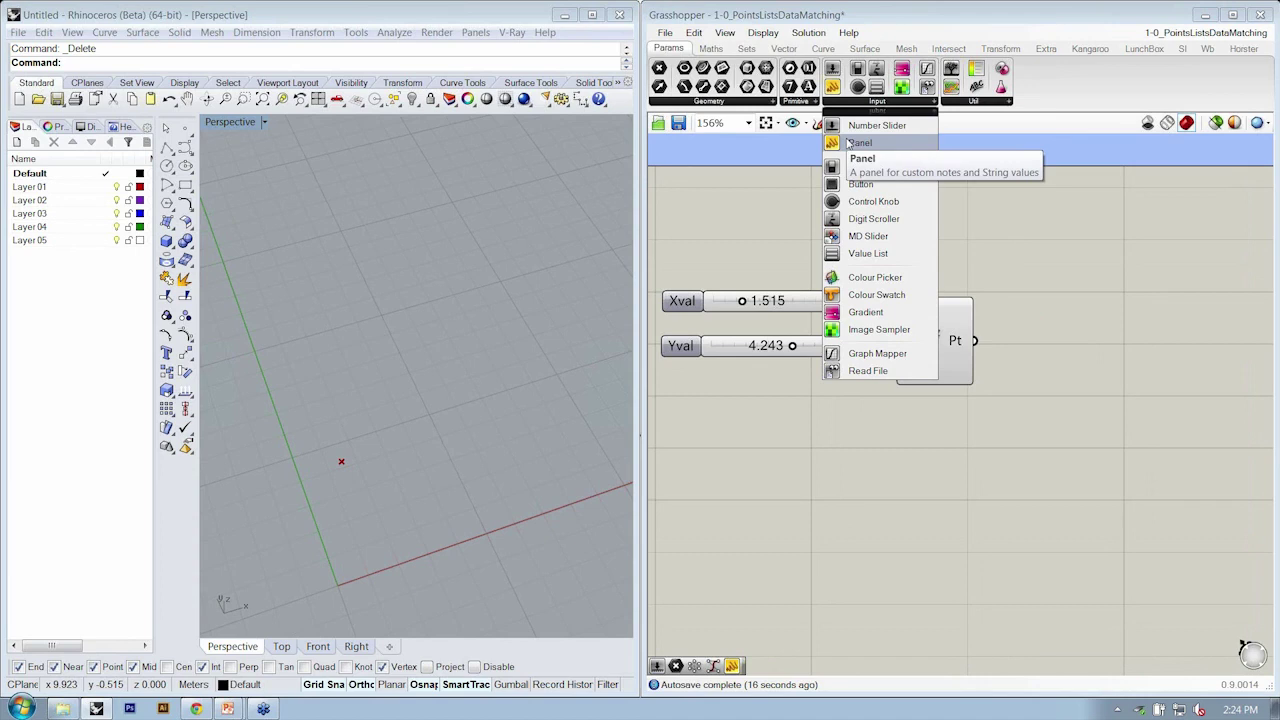
pyautogui.click(858, 146)
pyautogui.click(1032, 348)
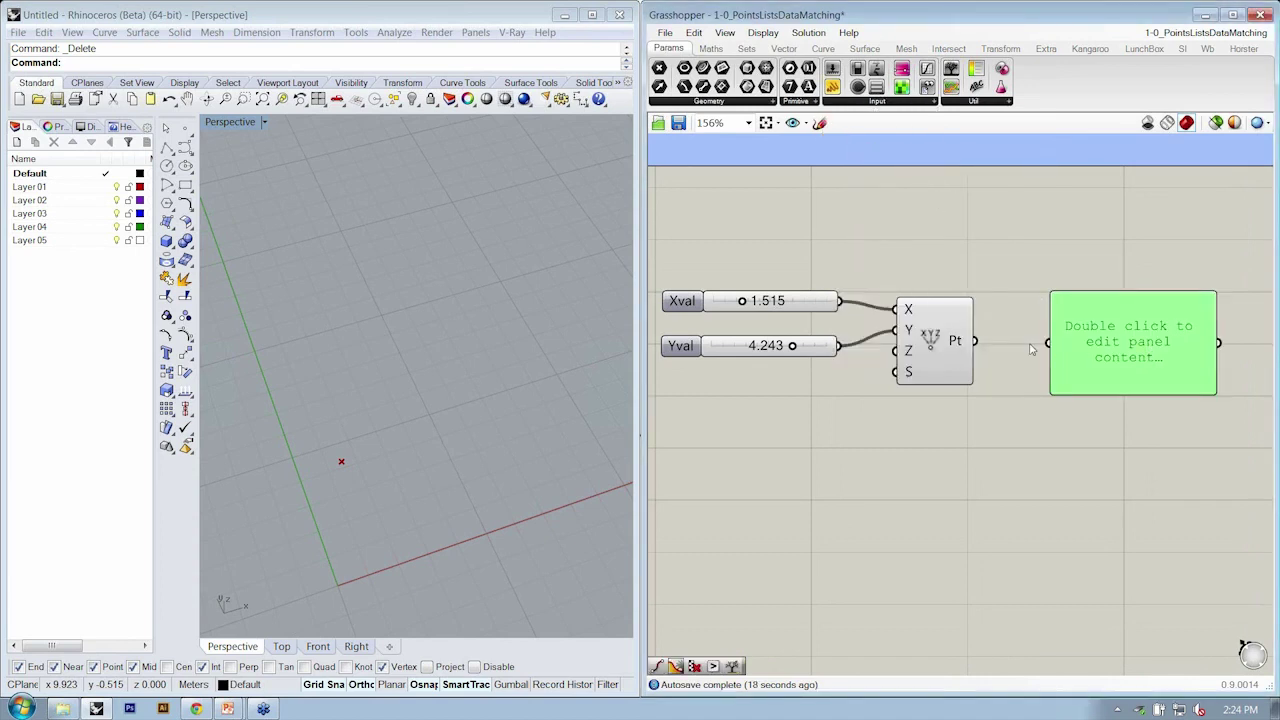
pyautogui.moveTo(978, 344); pyautogui.dragTo(1047, 342)
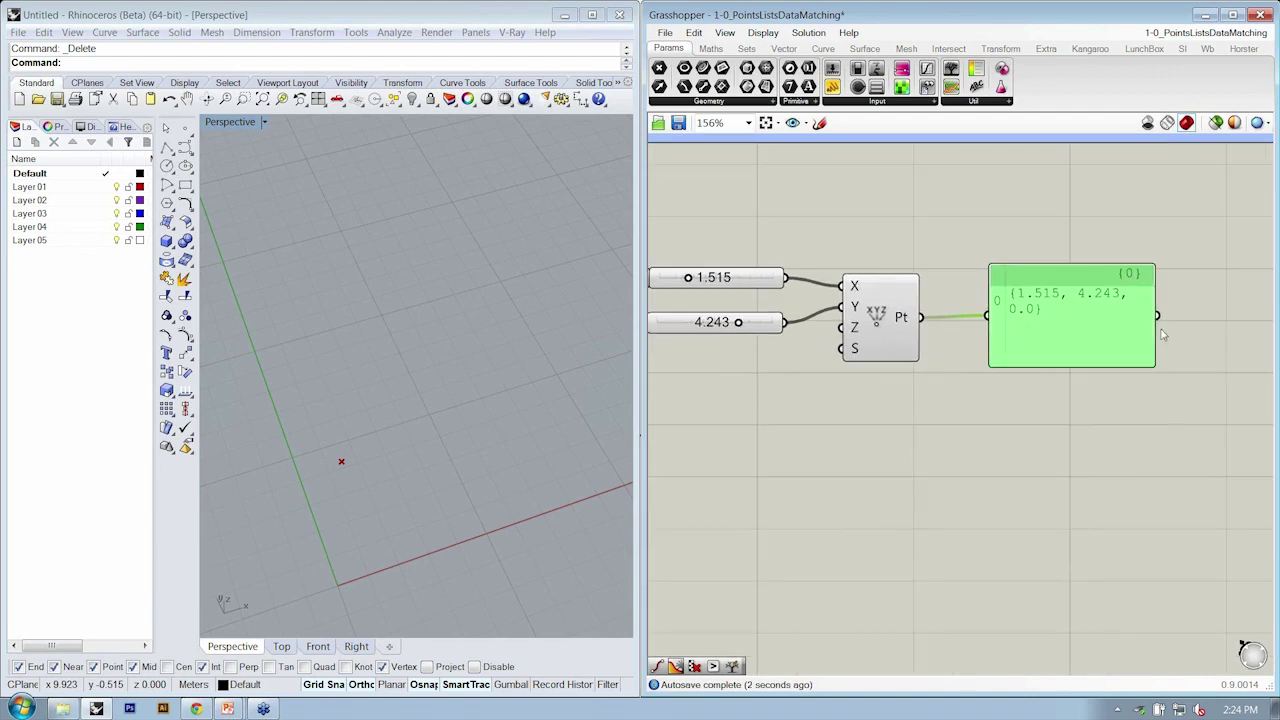
pyautogui.click(1160, 336)
# Step: Switch the panel's font to script and reposition the panel
pyautogui.rightClick(1057, 315)
pyautogui.press('Escape')
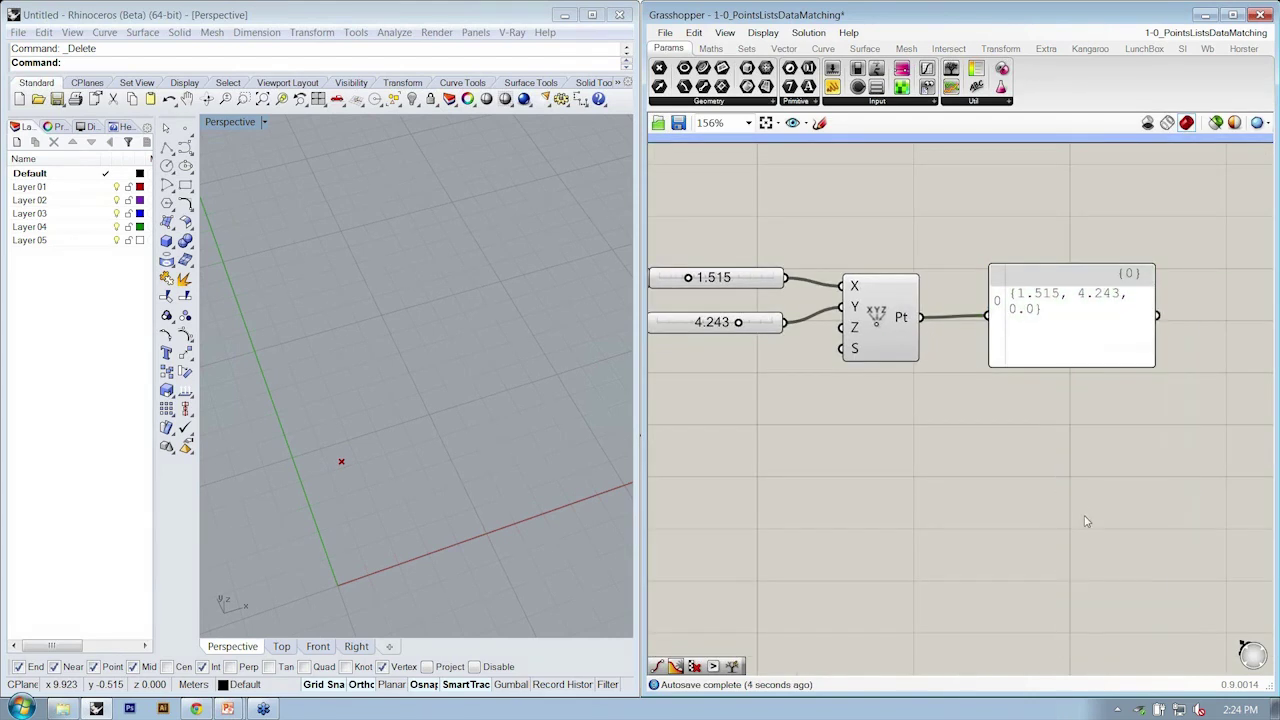
pyautogui.rightClick(1077, 343)
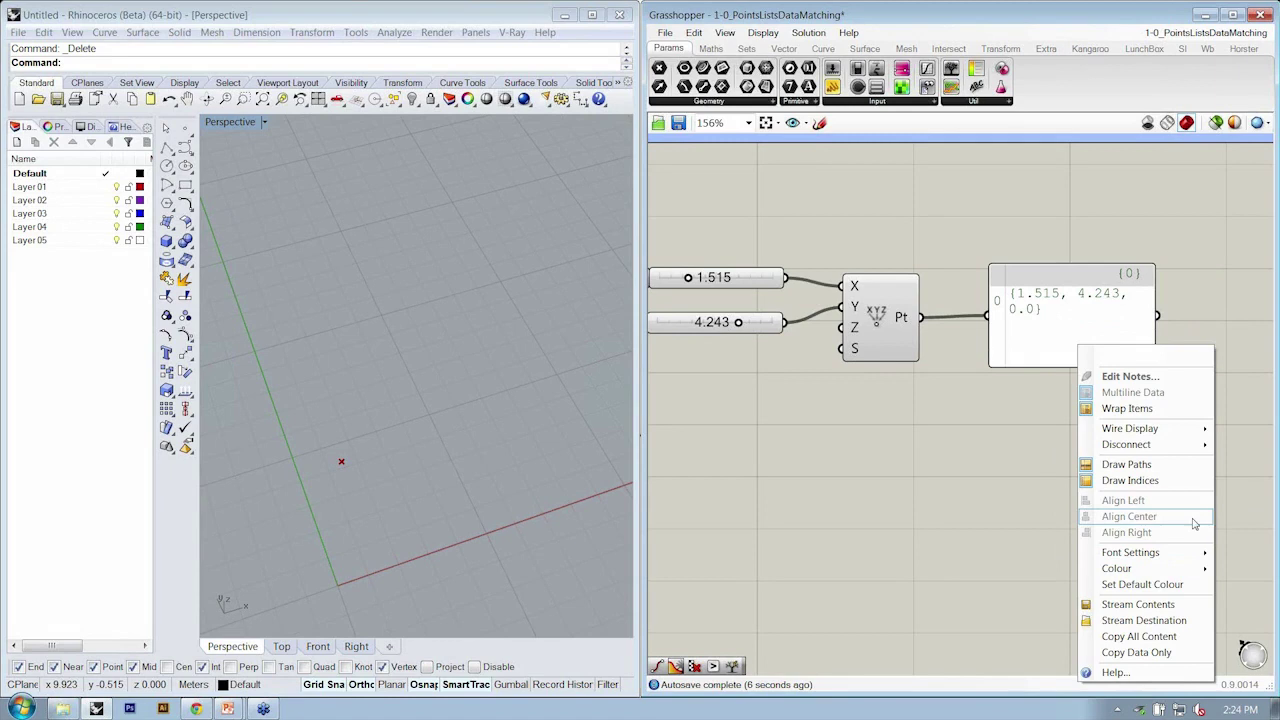
pyautogui.moveTo(1107, 335); pyautogui.dragTo(1045, 407)
pyautogui.rightClick(972, 361)
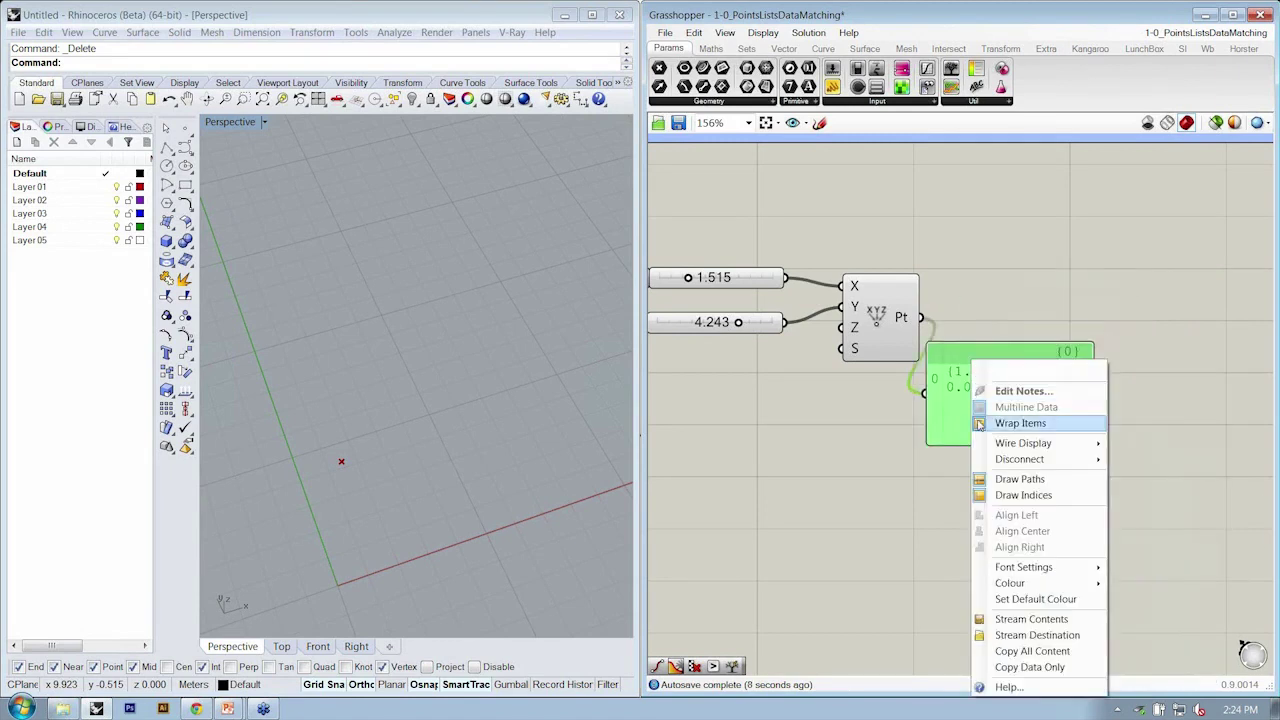
pyautogui.moveTo(1004, 566)
pyautogui.click(1130, 568)
pyautogui.moveTo(1068, 477); pyautogui.dragTo(934, 477, button='right')
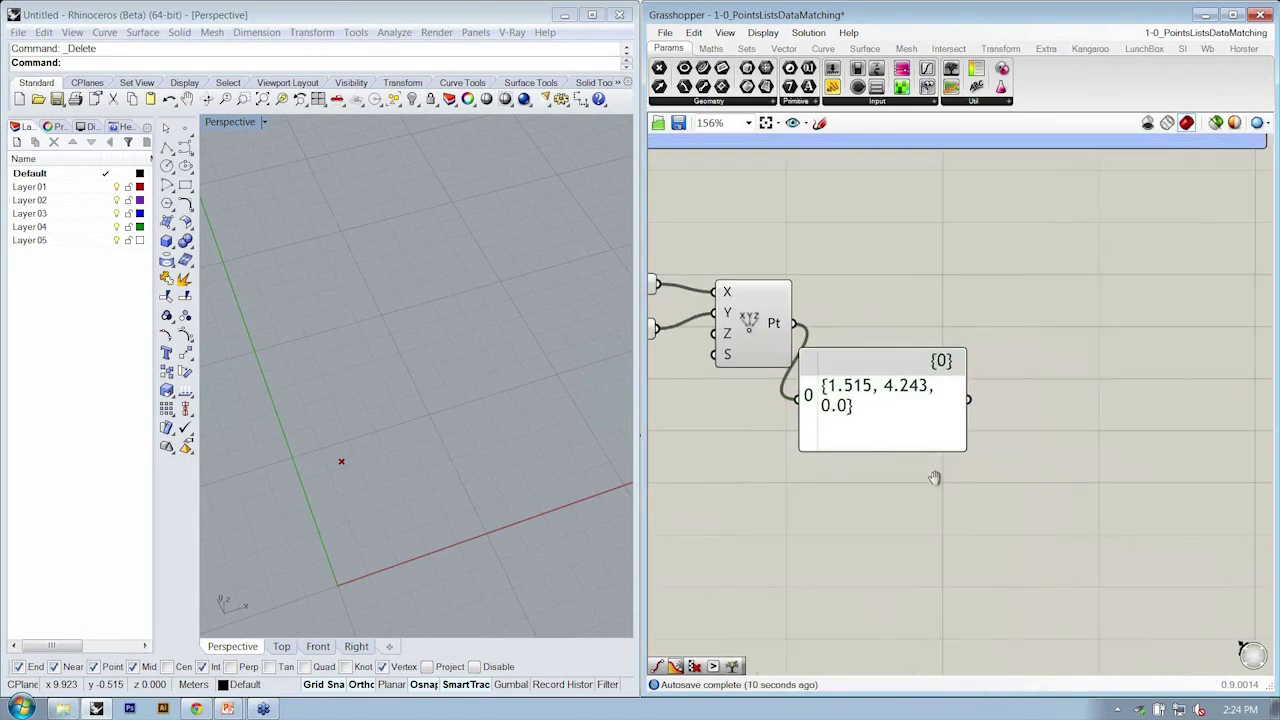
pyautogui.moveTo(930, 431); pyautogui.dragTo(1045, 405)
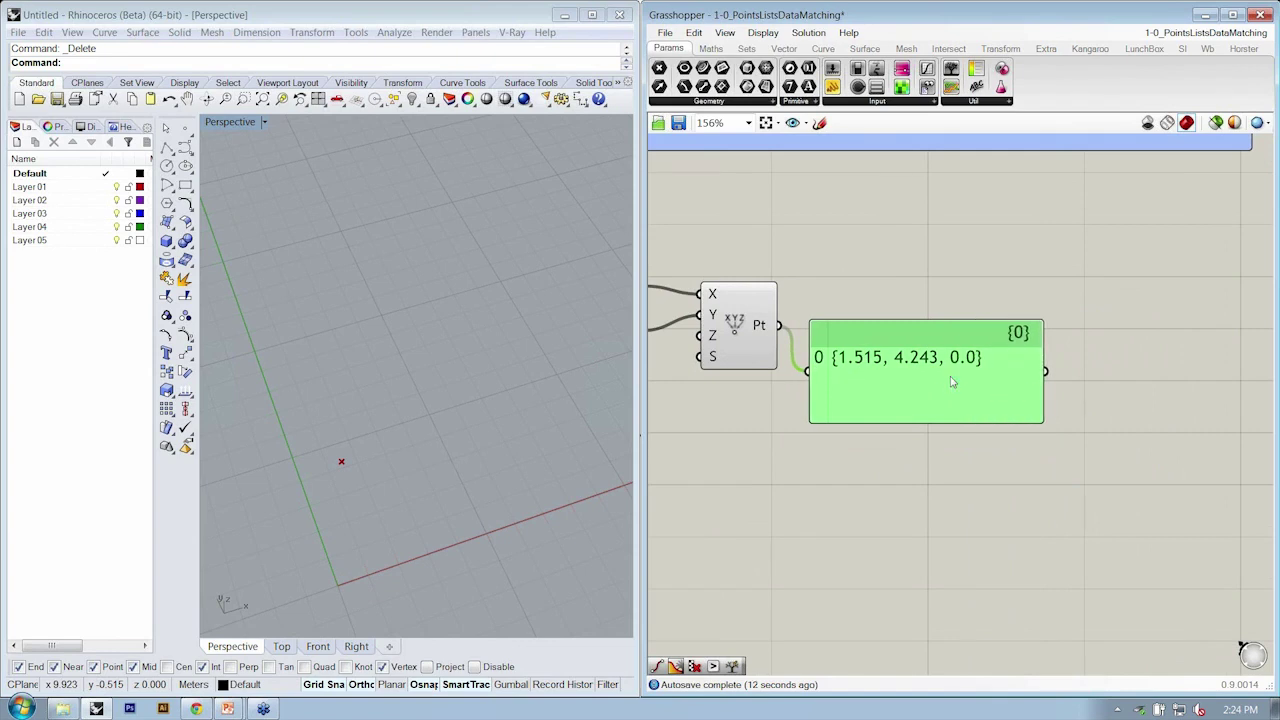
# Step: Rename the panel to 'A Single Point'
pyautogui.rightClick(945, 362)
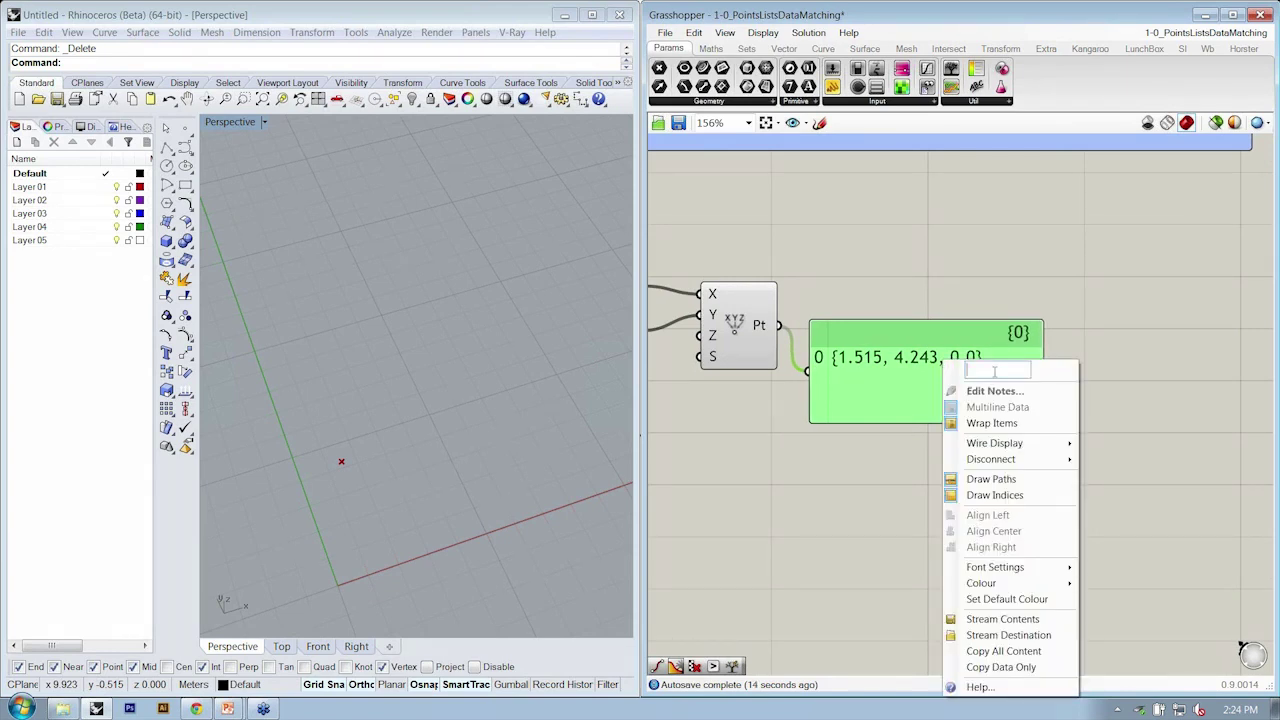
pyautogui.write('A String')
pyautogui.press('BackSpace')
pyautogui.press('BackSpace')
pyautogui.press('BackSpace')
pyautogui.press('BackSpace')
pyautogui.press('BackSpace')
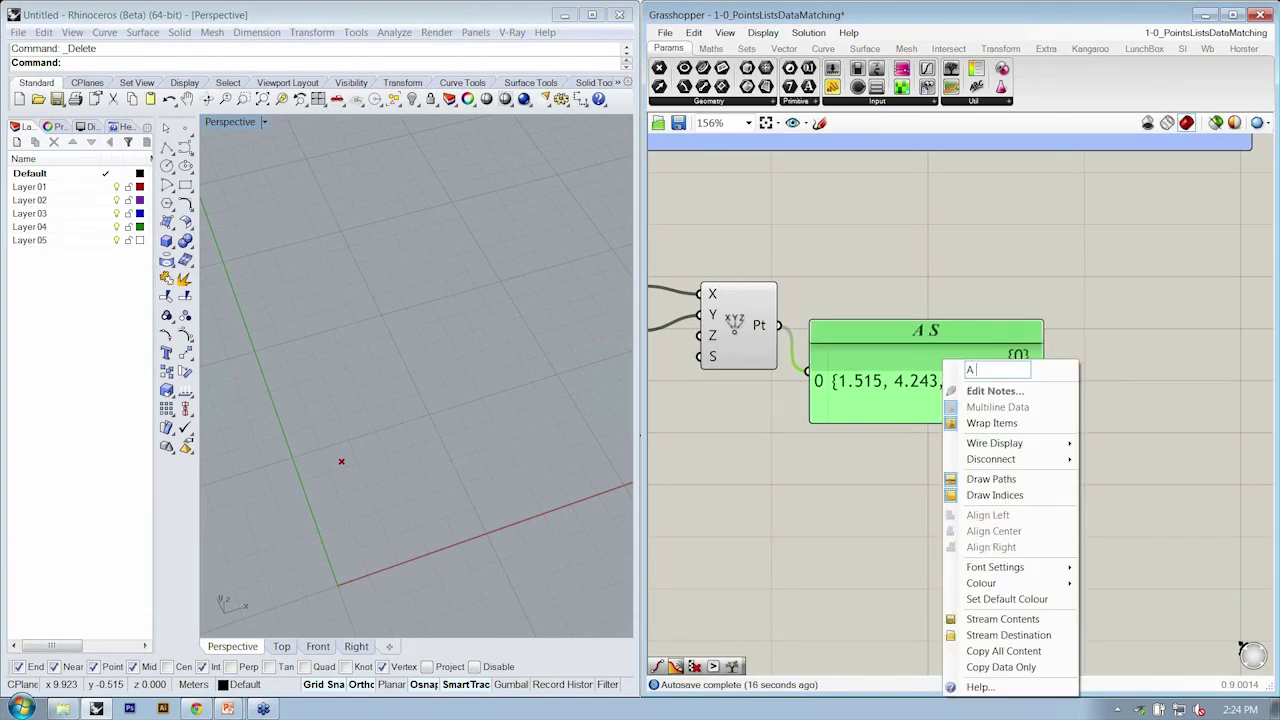
pyautogui.write('Single Point')
pyautogui.press('Return')
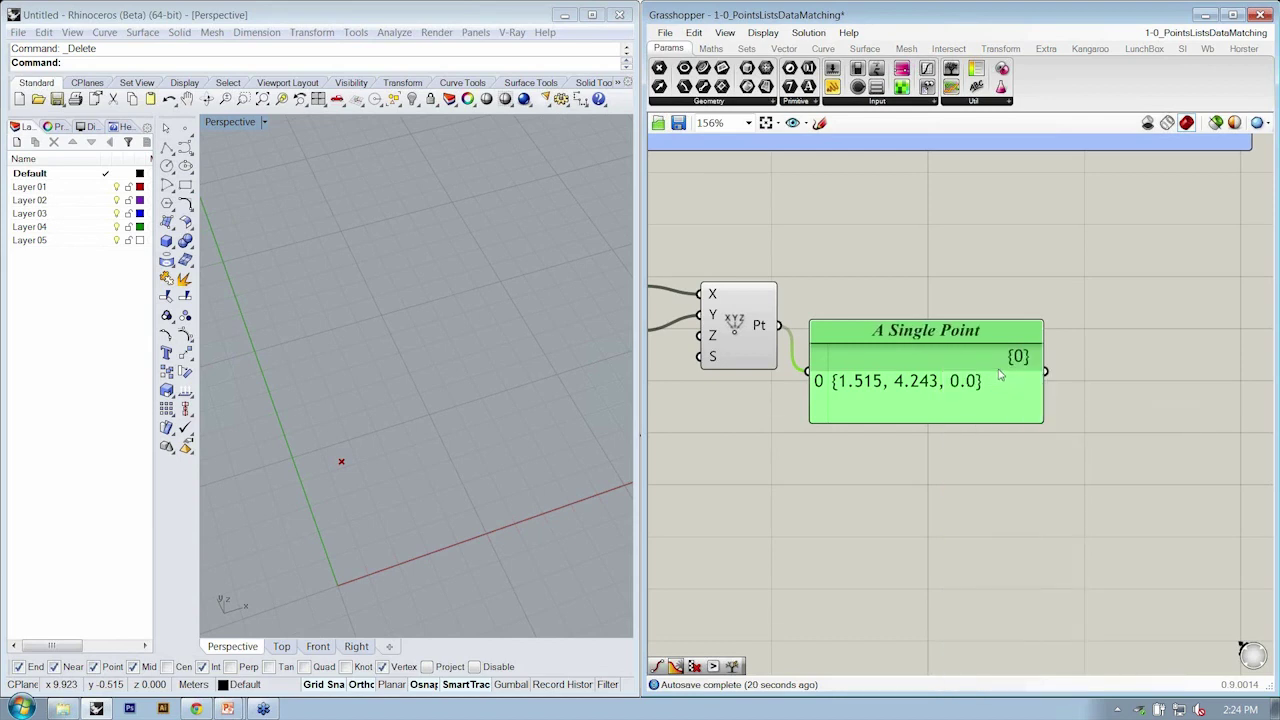
# Step: Set Xval to 2.184 and Yval to 4.068 so the panel updates
pyautogui.moveTo(940, 371); pyautogui.dragTo(963, 323)
pyautogui.click(936, 384)
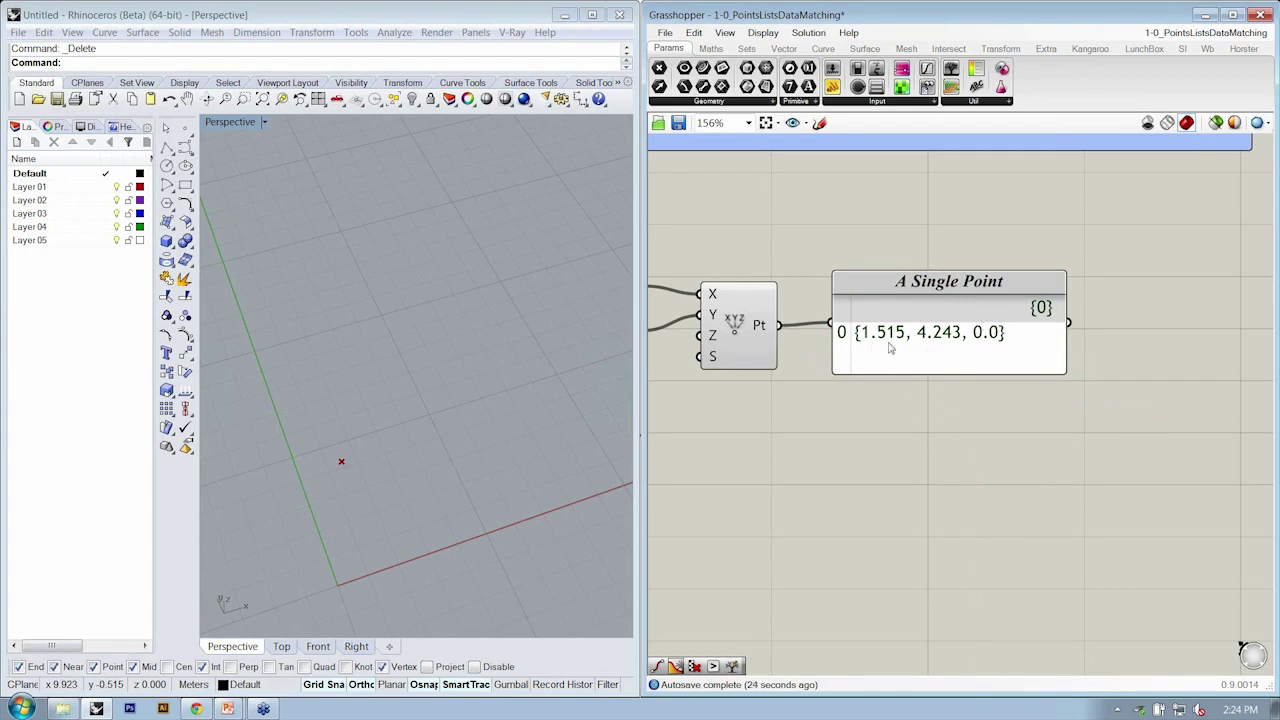
pyautogui.click(914, 307)
pyautogui.moveTo(914, 307); pyautogui.dragTo(1075, 302, button='right')
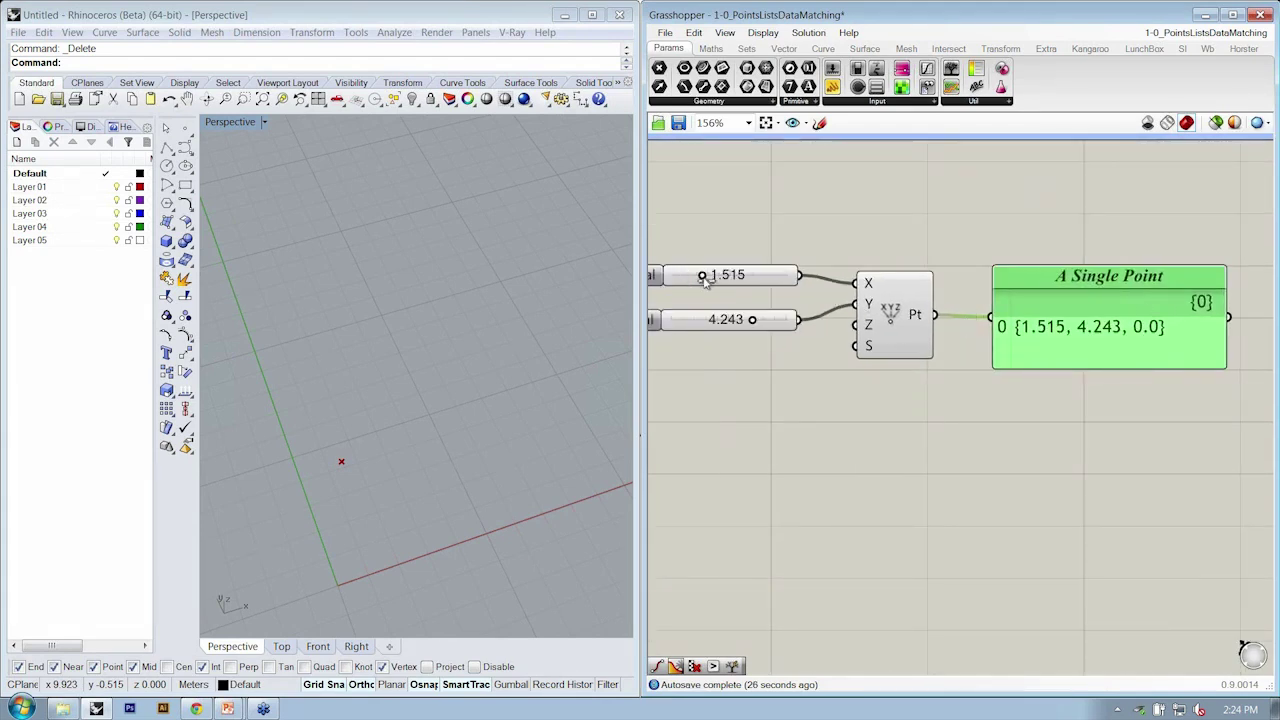
pyautogui.moveTo(703, 277)
pyautogui.mouseDown()
pyautogui.moveTo(689, 277)
pyautogui.moveTo(714, 277)
pyautogui.mouseUp()
pyautogui.moveTo(748, 323); pyautogui.dragTo(770, 318, button='right')
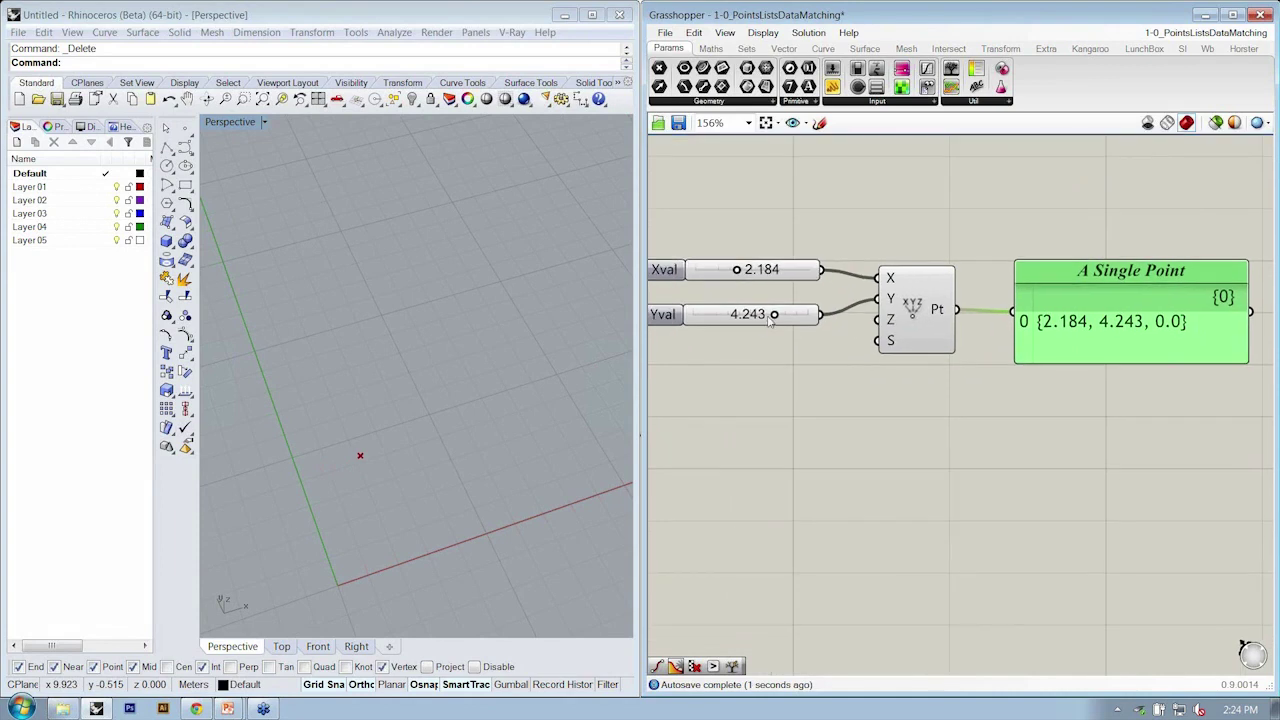
pyautogui.moveTo(771, 316)
pyautogui.mouseDown()
pyautogui.moveTo(742, 316)
pyautogui.moveTo(770, 316)
pyautogui.mouseUp()
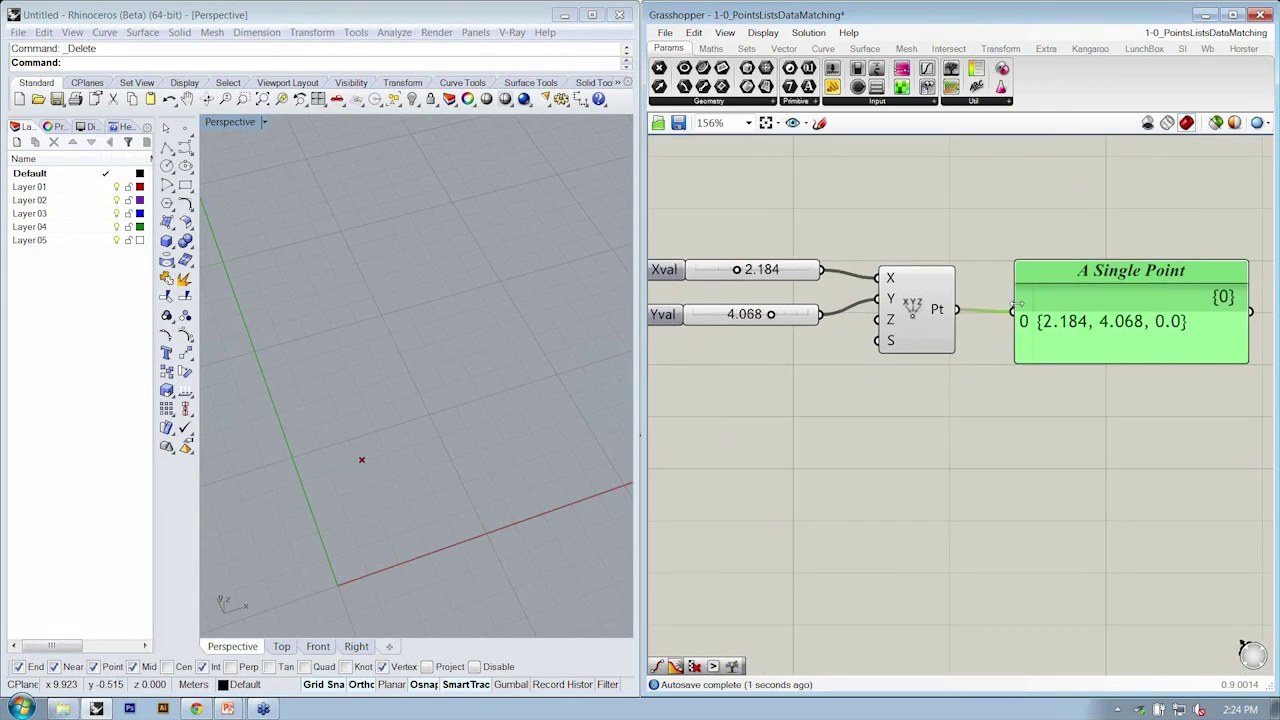
# Step: Reposition the point component and panel, and orbit the Rhino view to inspect the point
pyautogui.scroll(-3, 922, 337)
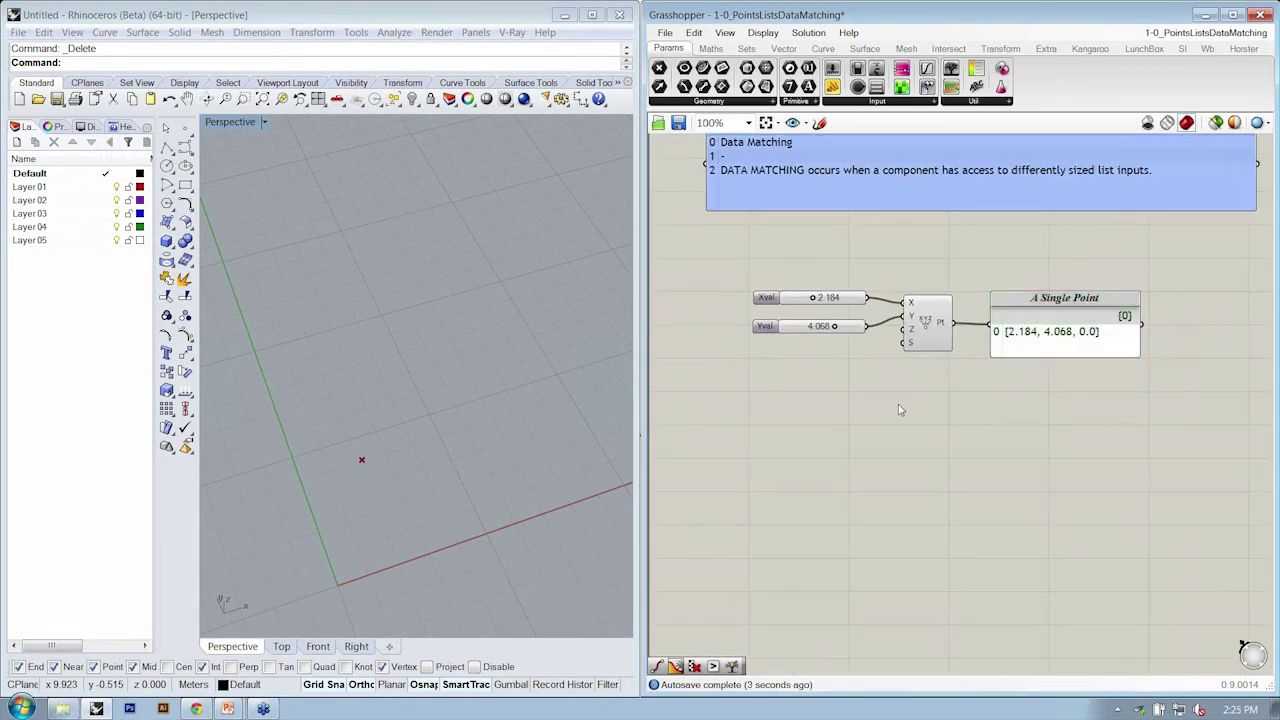
pyautogui.moveTo(896, 399); pyautogui.dragTo(874, 395, button='right')
pyautogui.moveTo(855, 333); pyautogui.dragTo(863, 327, button='right')
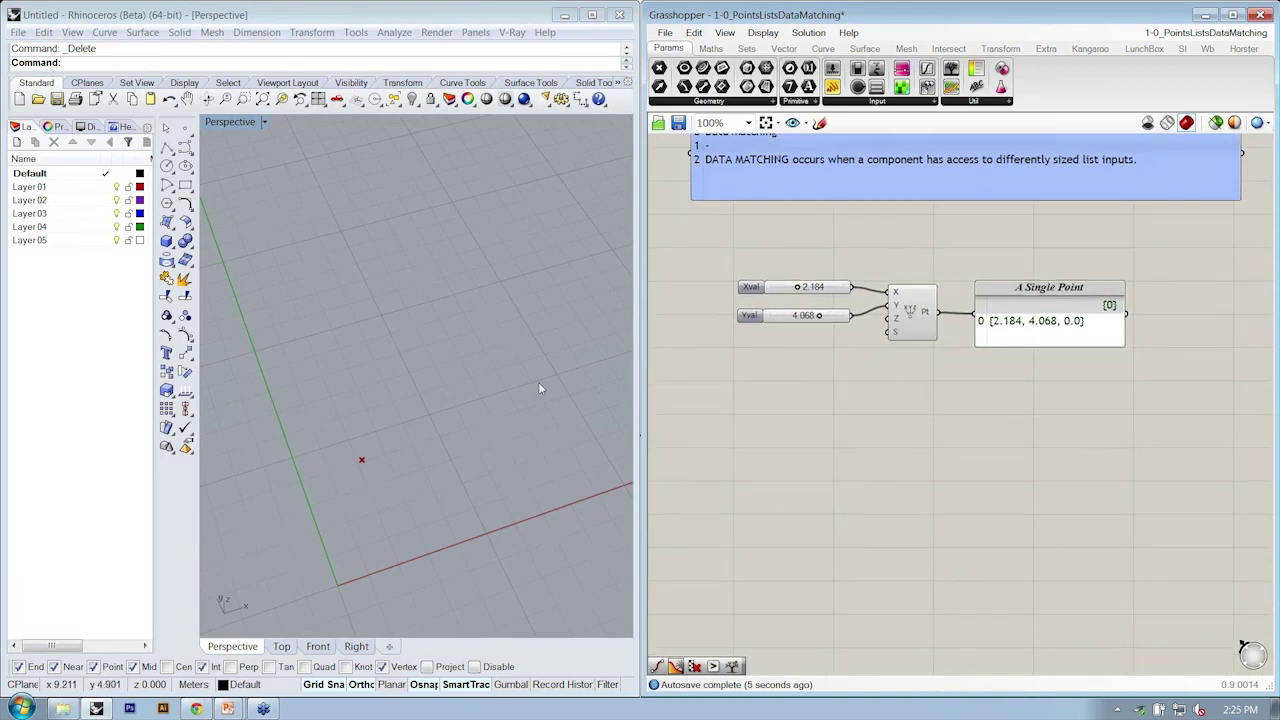
pyautogui.moveTo(323, 456); pyautogui.dragTo(280, 448, button='right')
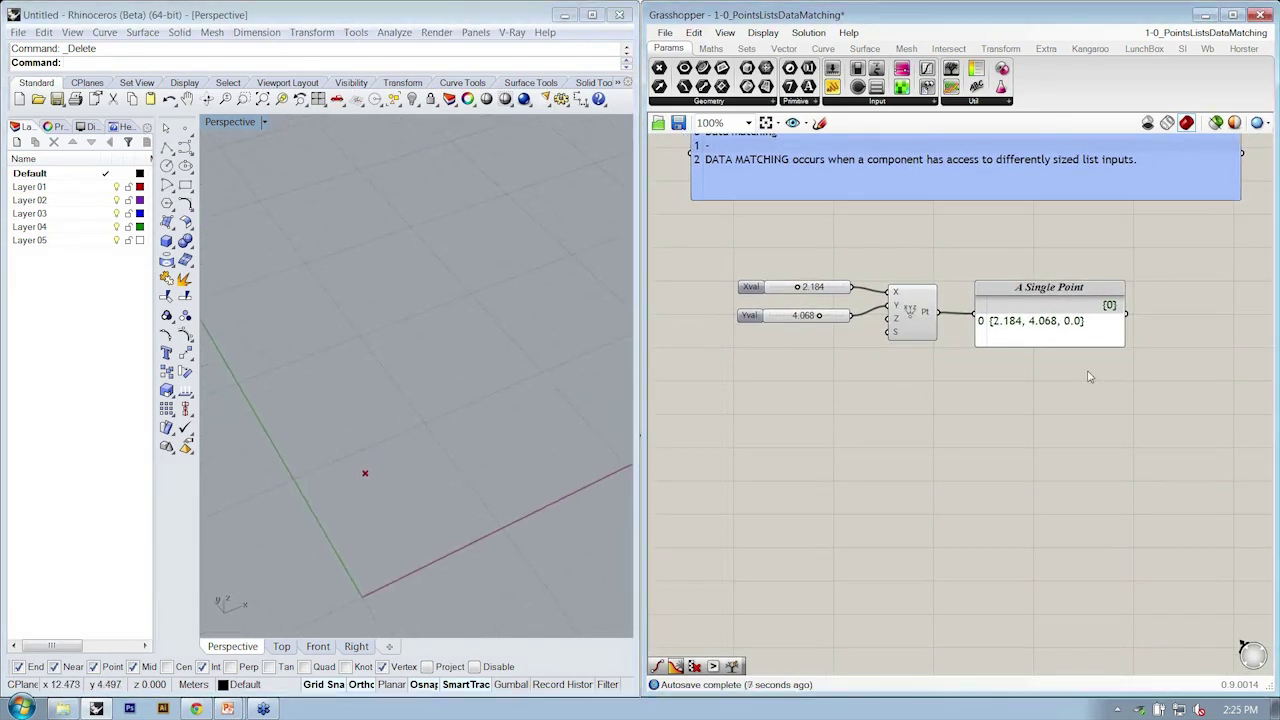
pyautogui.moveTo(1143, 382)
pyautogui.mouseDown()
pyautogui.moveTo(898, 290)
pyautogui.moveTo(937, 312)
pyautogui.mouseUp()
pyautogui.click(968, 376)
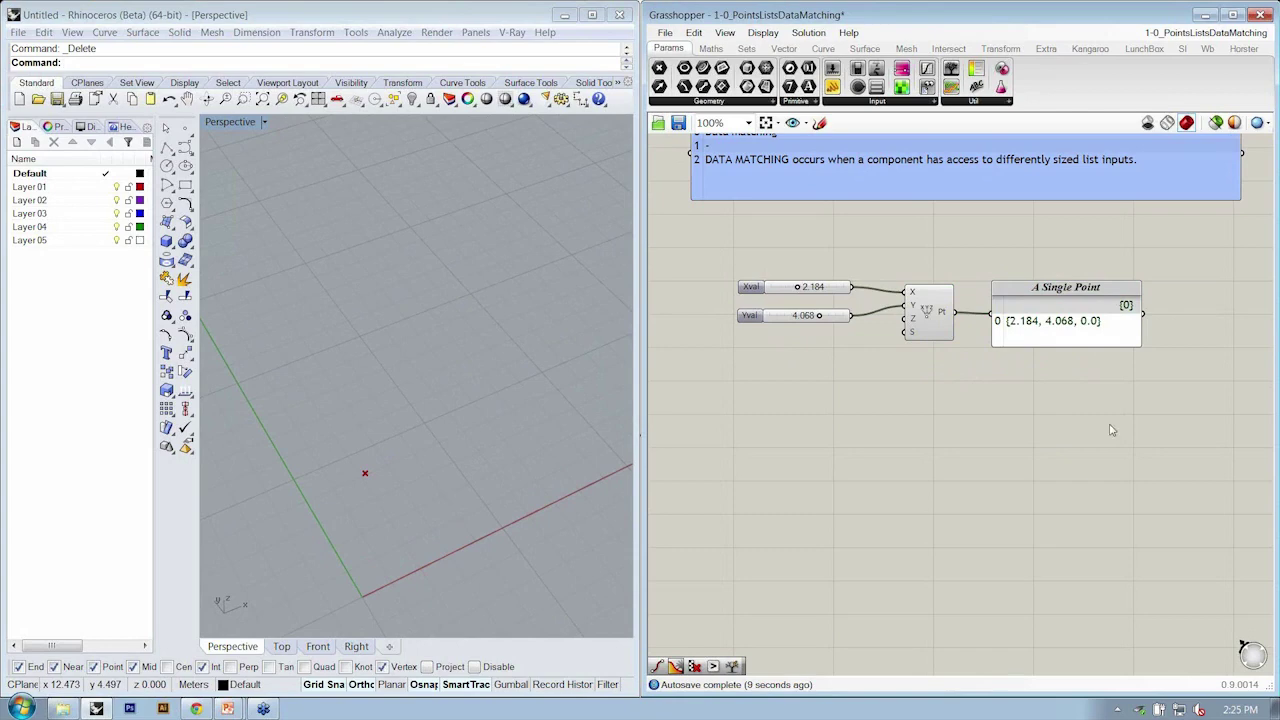
pyautogui.moveTo(913, 345); pyautogui.dragTo(915, 323, button='right')
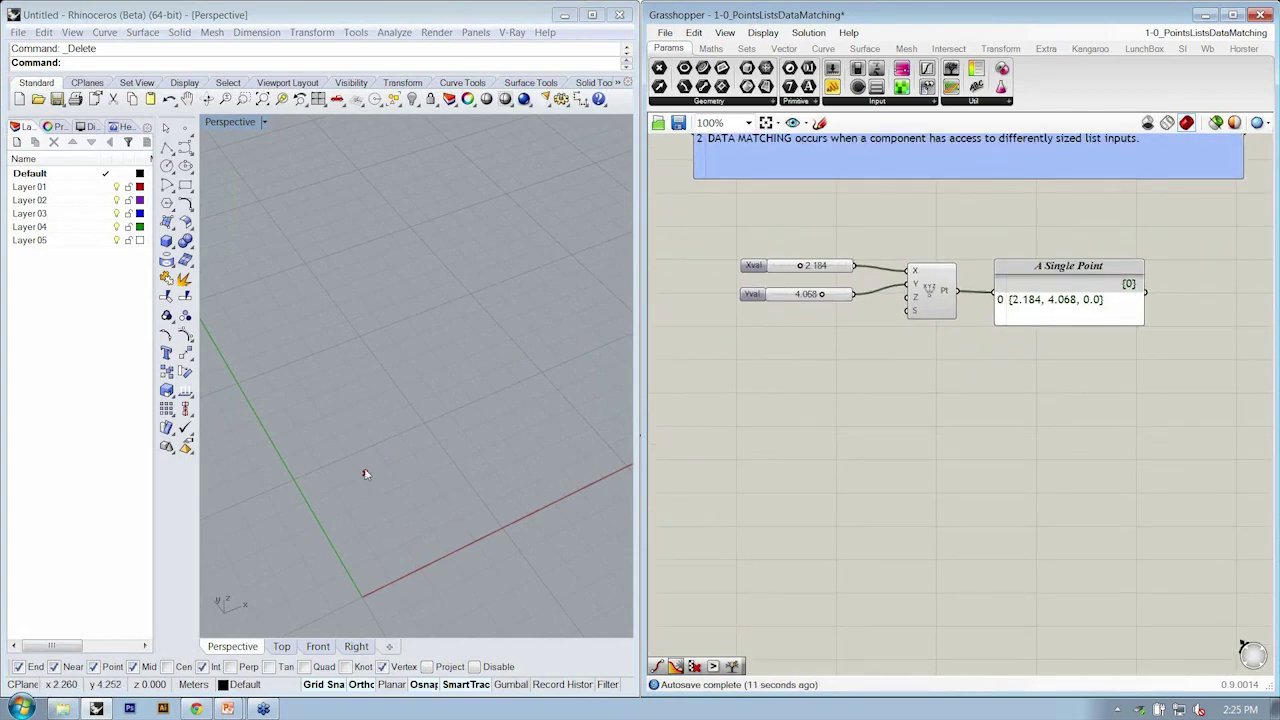
pyautogui.moveTo(606, 409); pyautogui.dragTo(443, 468, button='right')
pyautogui.scroll(3, 872, 308)
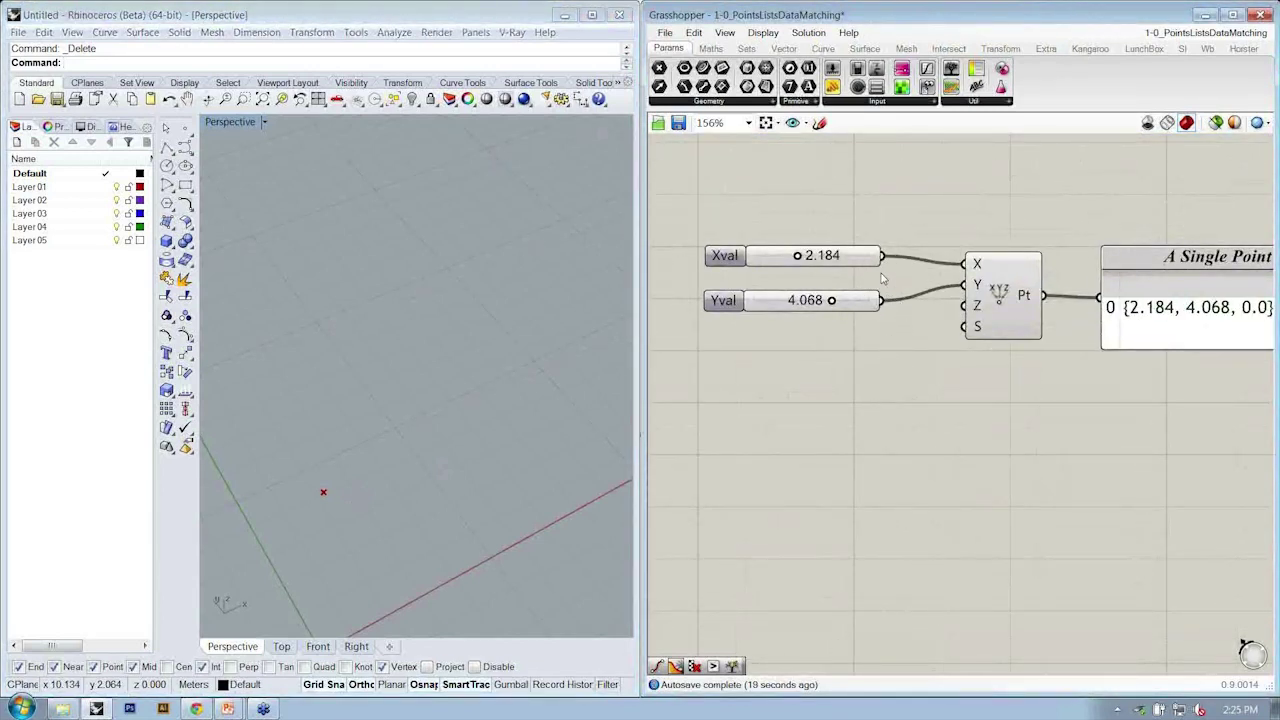
pyautogui.scroll(-1, 900, 303)
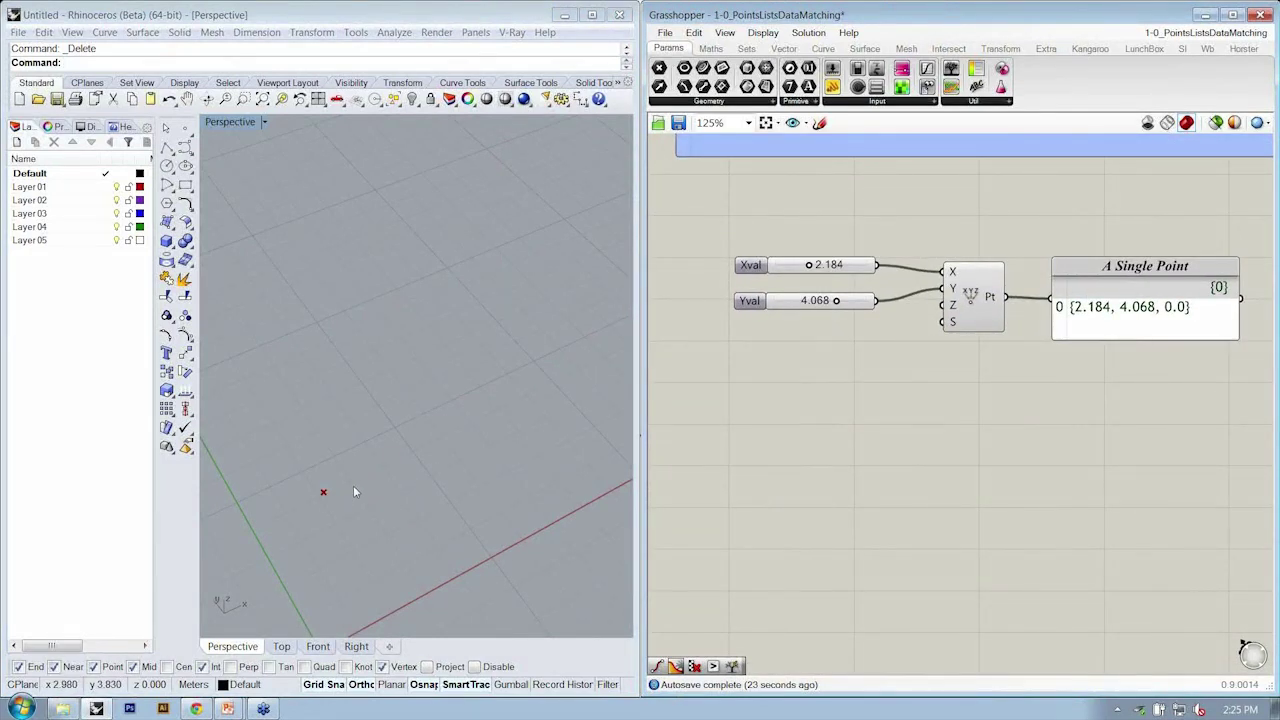
pyautogui.moveTo(847, 441); pyautogui.dragTo(857, 451, button='right')
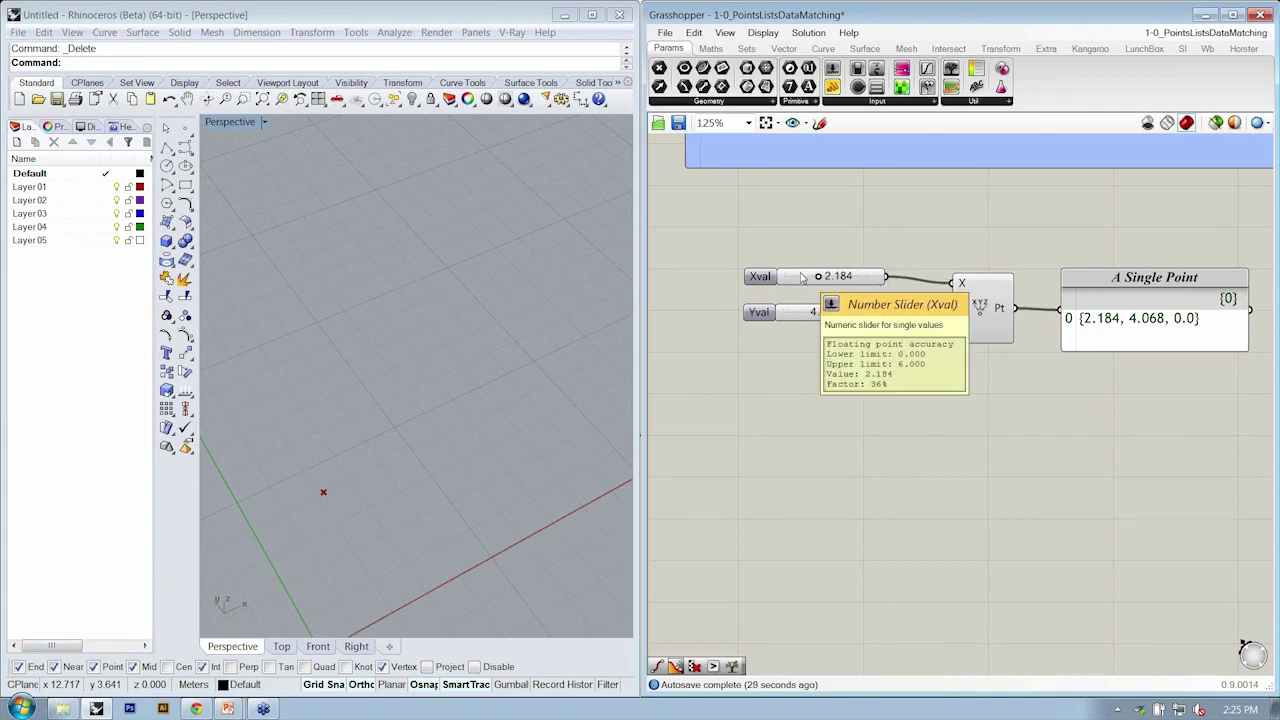
# Step: Select the Xval and Yval sliders, clear the selection and pan the canvas
pyautogui.moveTo(813, 286); pyautogui.dragTo(809, 280)
pyautogui.click(797, 310)
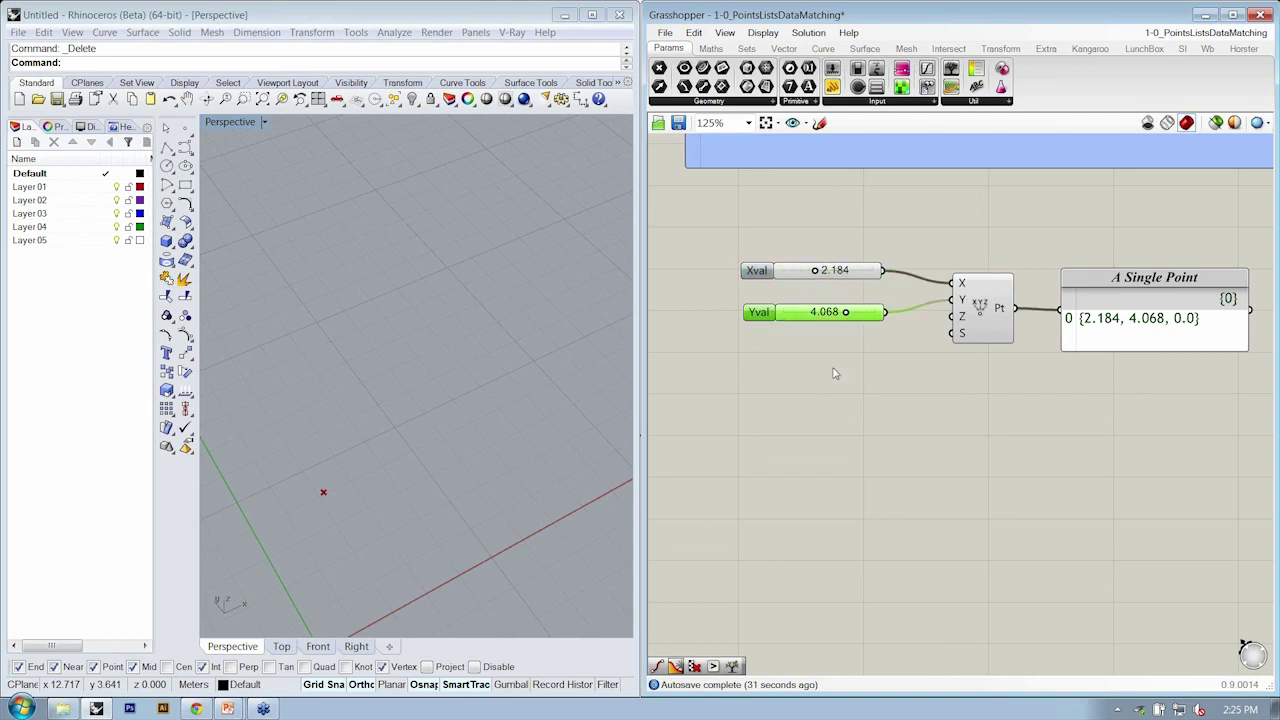
pyautogui.click(838, 372)
pyautogui.moveTo(916, 468); pyautogui.dragTo(878, 428, button='right')
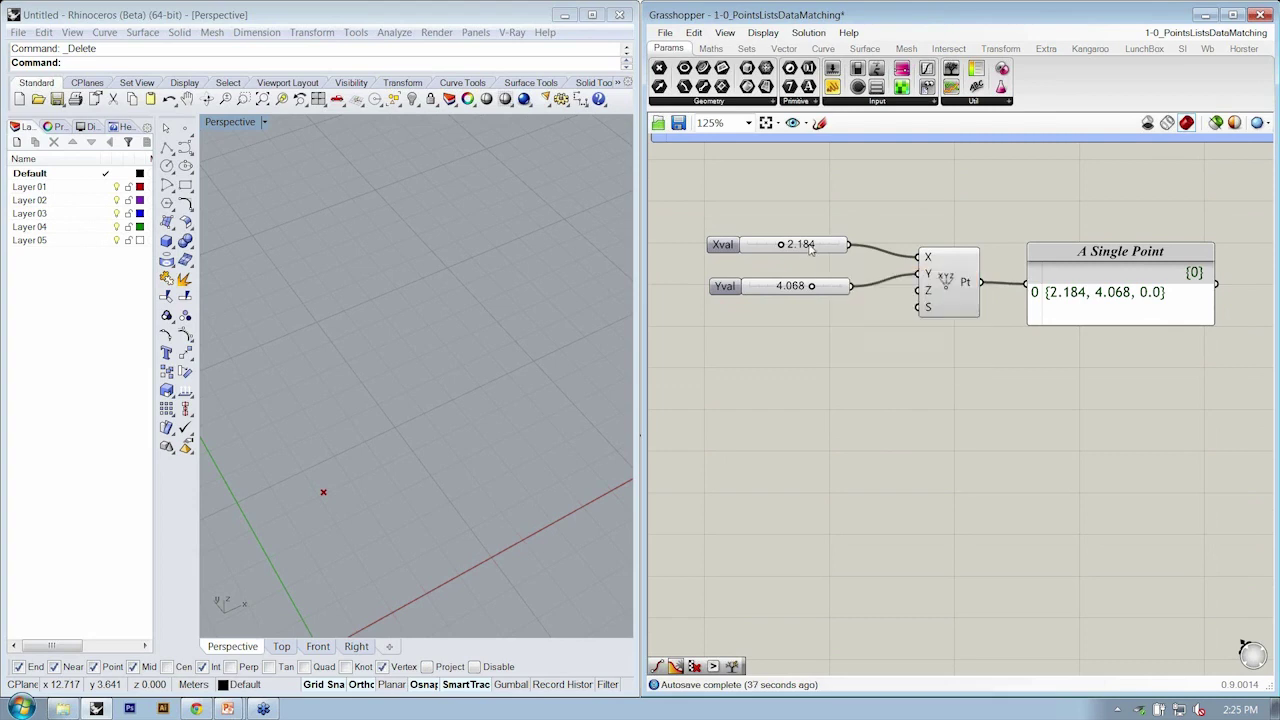
# Step: Place a Series component from Sets > Sequence low on the canvas
pyautogui.click(748, 49)
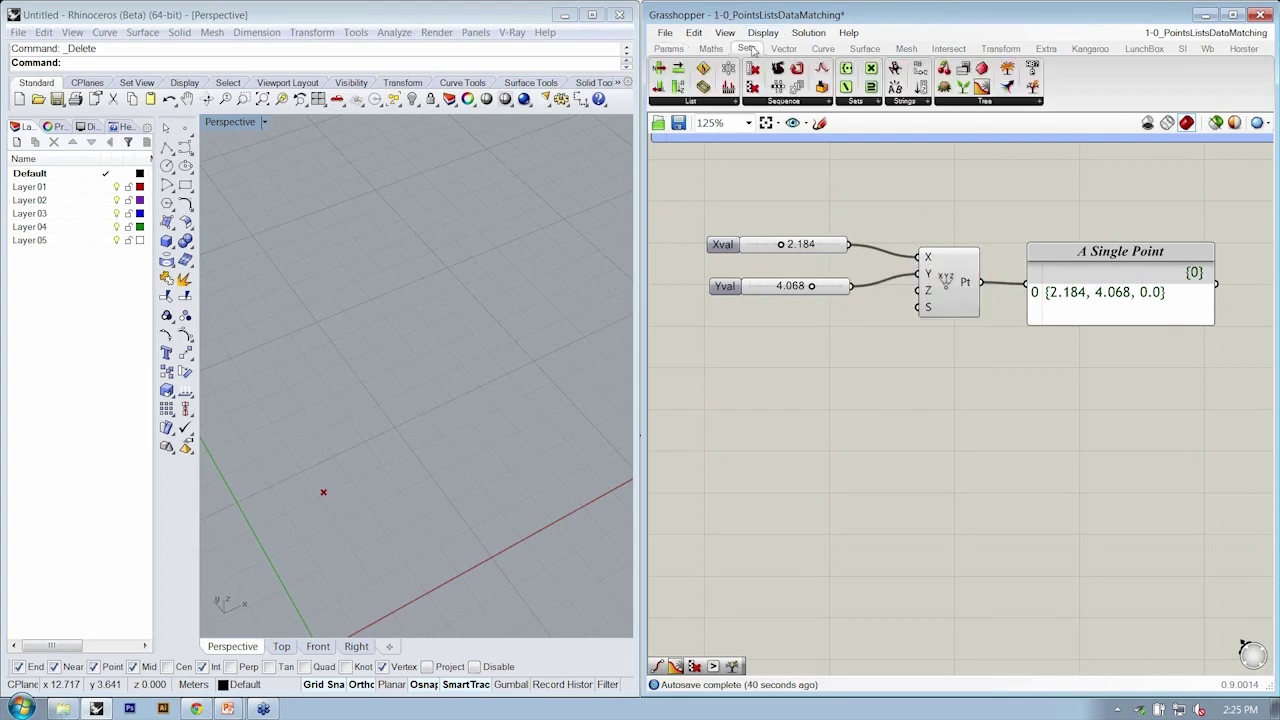
pyautogui.click(753, 103)
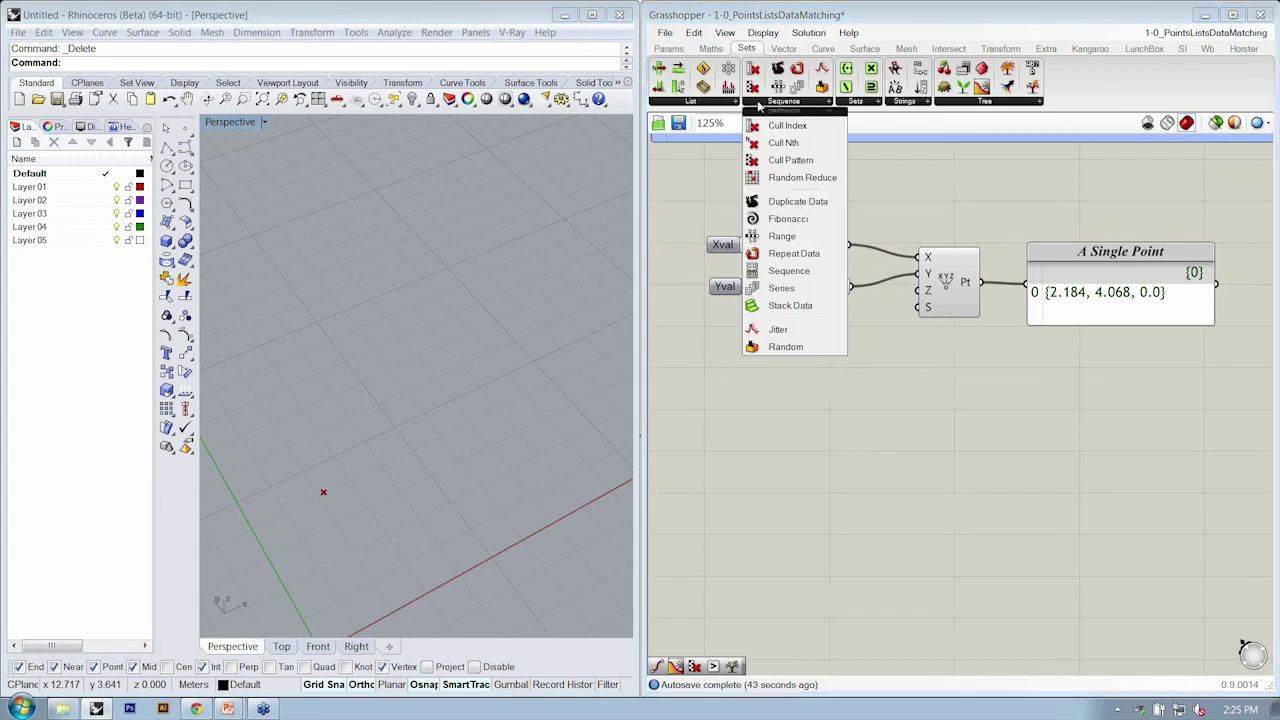
pyautogui.moveTo(822, 296); pyautogui.dragTo(986, 486)
pyautogui.moveTo(889, 392); pyautogui.dragTo(938, 532)
# Step: Duplicate the sliders, point and panel setup below the original
pyautogui.moveTo(1120, 408); pyautogui.dragTo(820, 208)
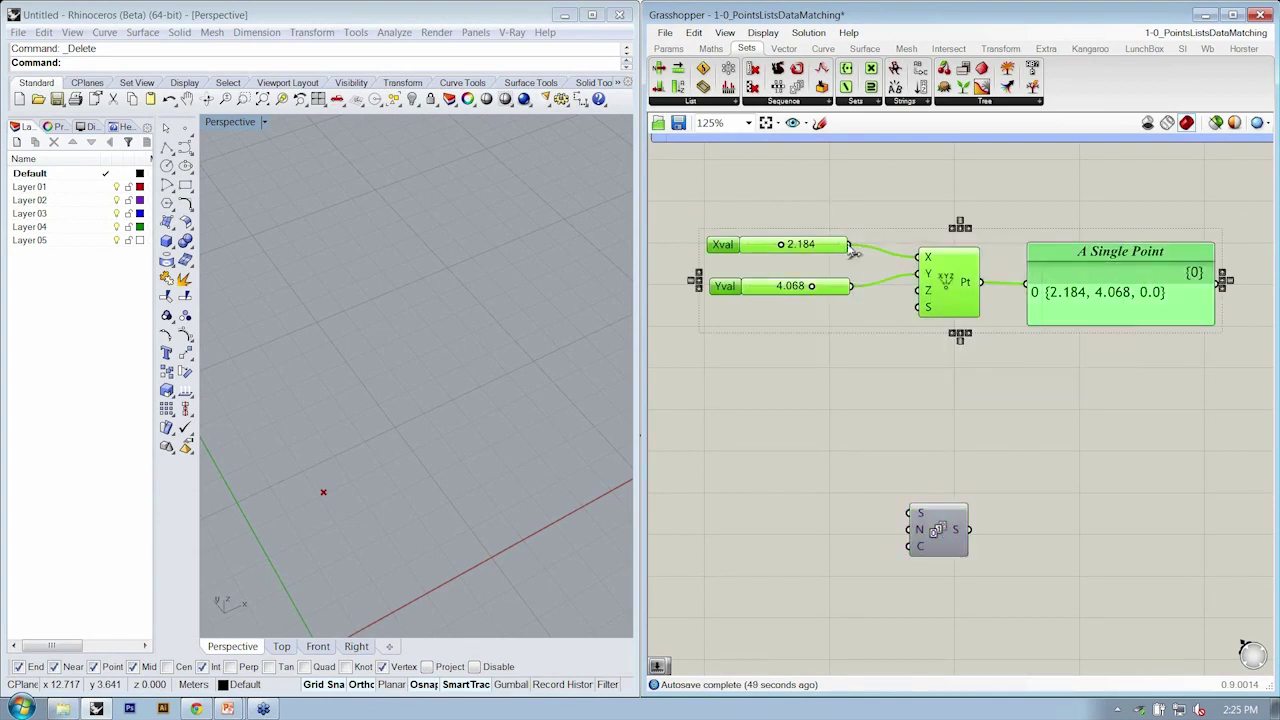
pyautogui.keyDown('alt'); pyautogui.moveTo(948, 300); pyautogui.dragTo(954, 468); pyautogui.keyUp('alt')
pyautogui.click(940, 541)
pyautogui.moveTo(940, 541); pyautogui.dragTo(945, 567)
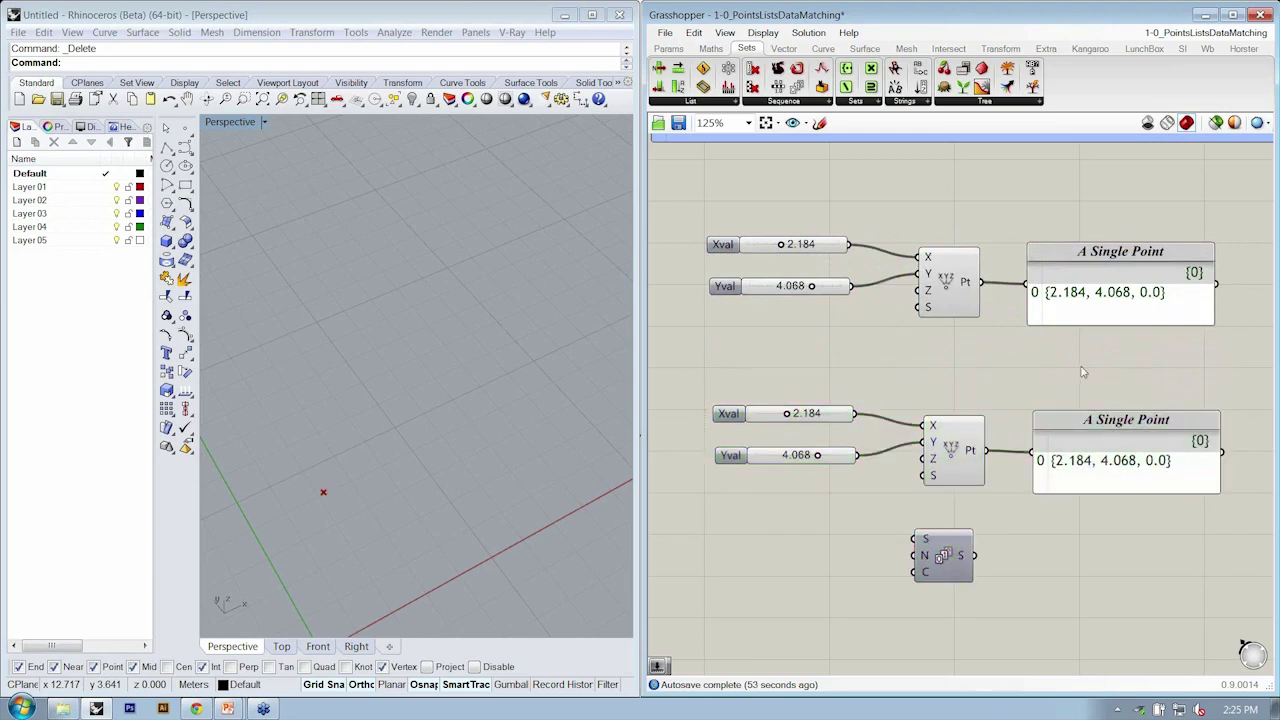
# Step: Turn Preview Off for the original point component and panel
pyautogui.moveTo(1080, 369); pyautogui.dragTo(852, 222)
pyautogui.rightClick(845, 218)
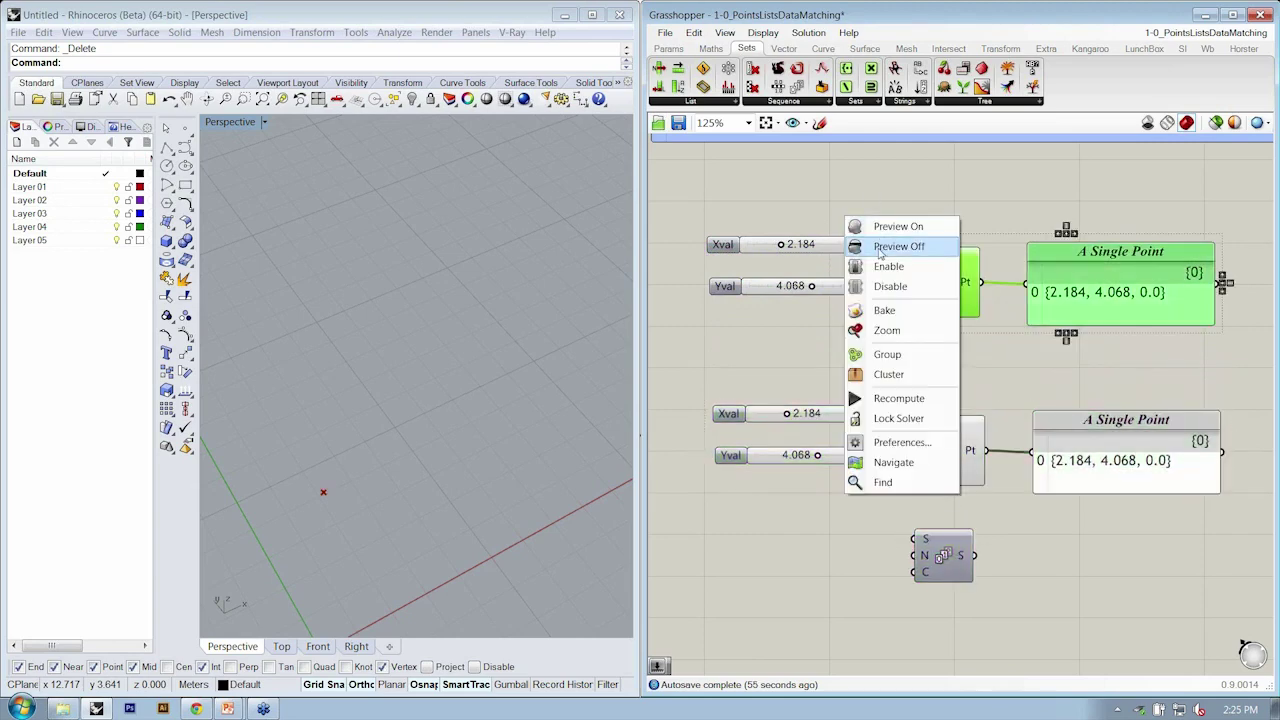
pyautogui.click(879, 246)
pyautogui.click(907, 367)
# Step: Select the copied point component and panel for repositioning
pyautogui.scroll(2, 968, 345)
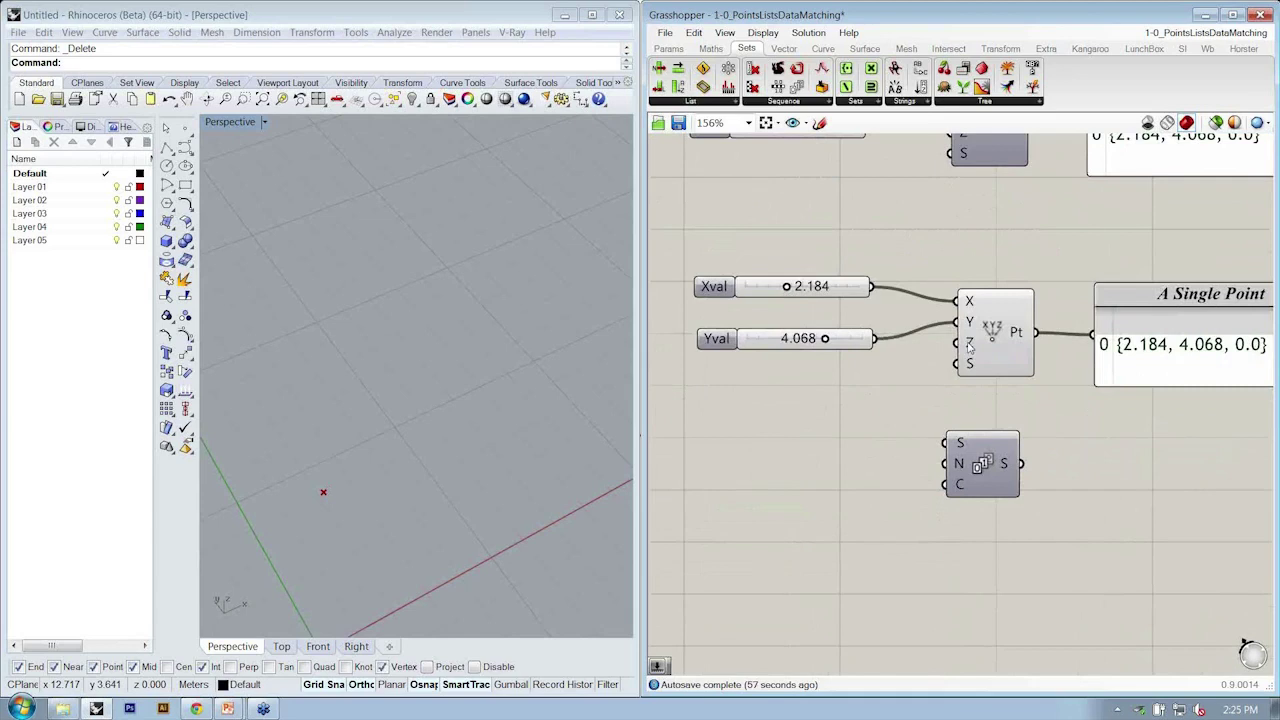
pyautogui.scroll(-1, 968, 345)
pyautogui.click(945, 436)
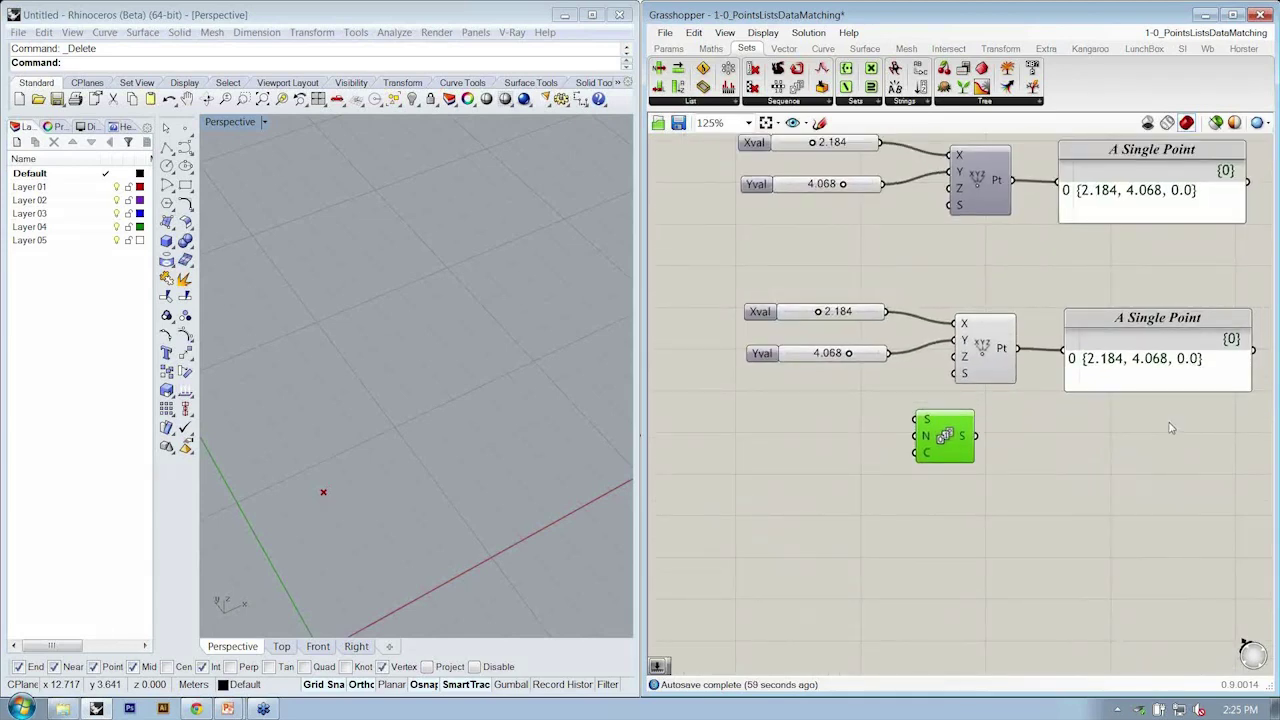
pyautogui.moveTo(1172, 428); pyautogui.dragTo(908, 322)
pyautogui.keyDown('ctrl'); pyautogui.click(945, 436); pyautogui.keyUp('ctrl')
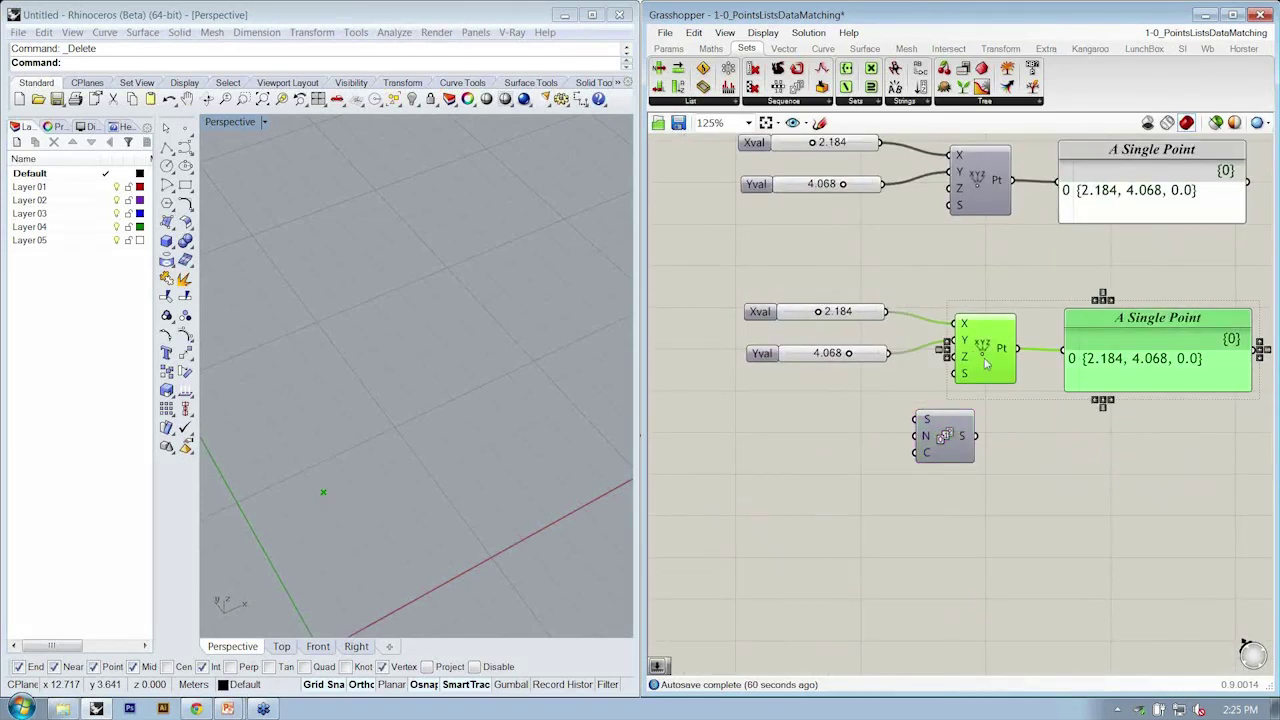
# Step: Move Yval lower, place Series beside Xval, and wire Xval into Series input N
pyautogui.moveTo(985, 350); pyautogui.dragTo(1051, 350)
pyautogui.moveTo(945, 436); pyautogui.dragTo(943, 432)
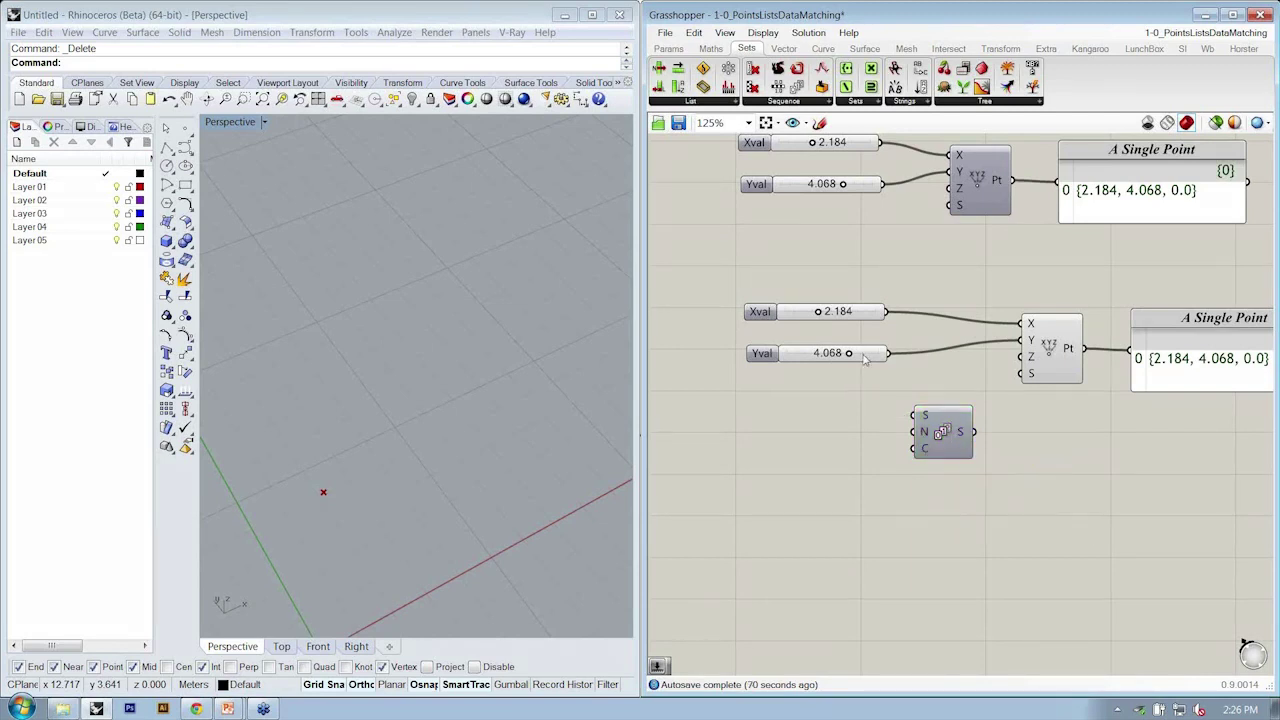
pyautogui.moveTo(917, 412); pyautogui.dragTo(929, 403)
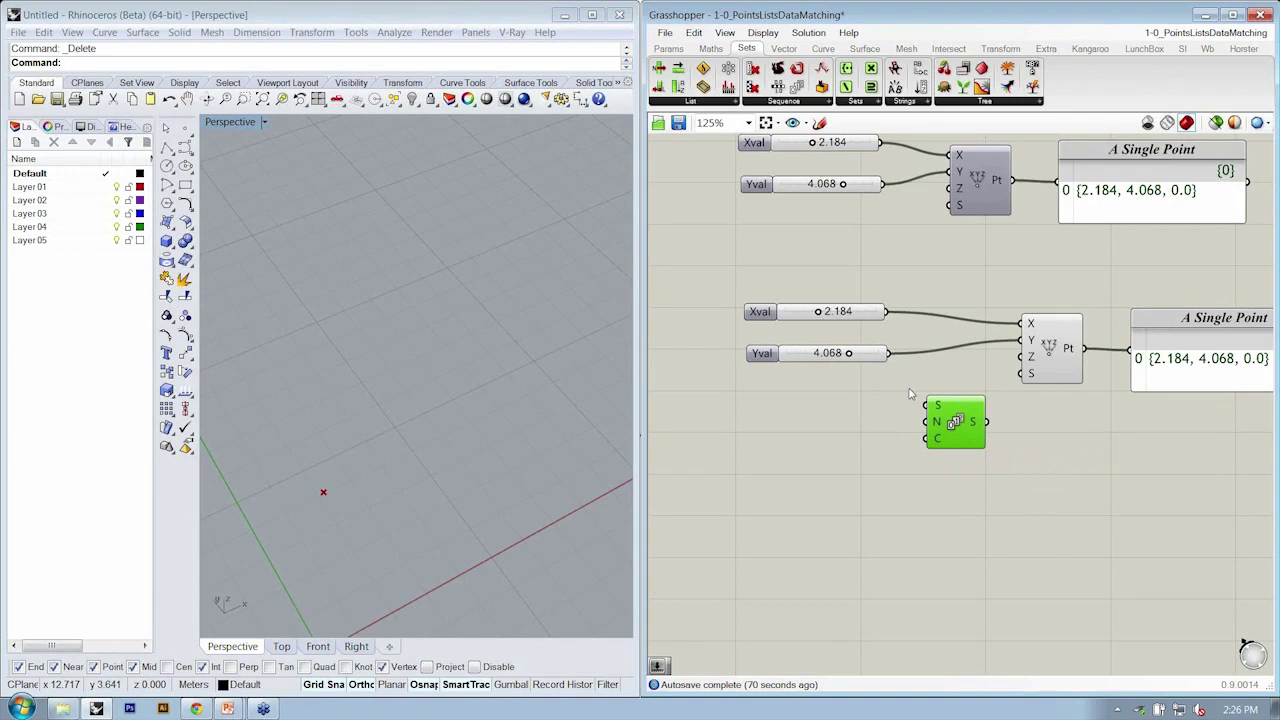
pyautogui.moveTo(862, 354); pyautogui.dragTo(862, 470)
pyautogui.moveTo(955, 424); pyautogui.dragTo(925, 360)
pyautogui.moveTo(885, 312); pyautogui.dragTo(896, 358)
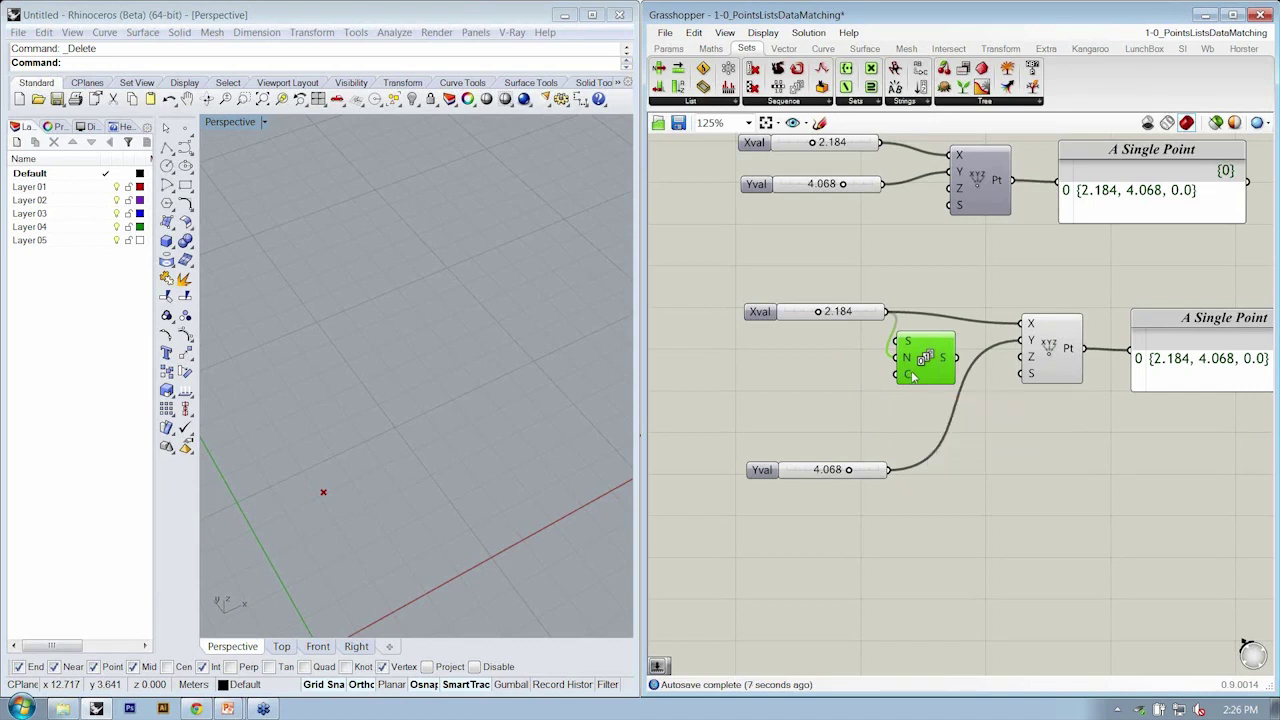
pyautogui.moveTo(918, 376); pyautogui.dragTo(932, 373)
pyautogui.scroll(1, 857, 371)
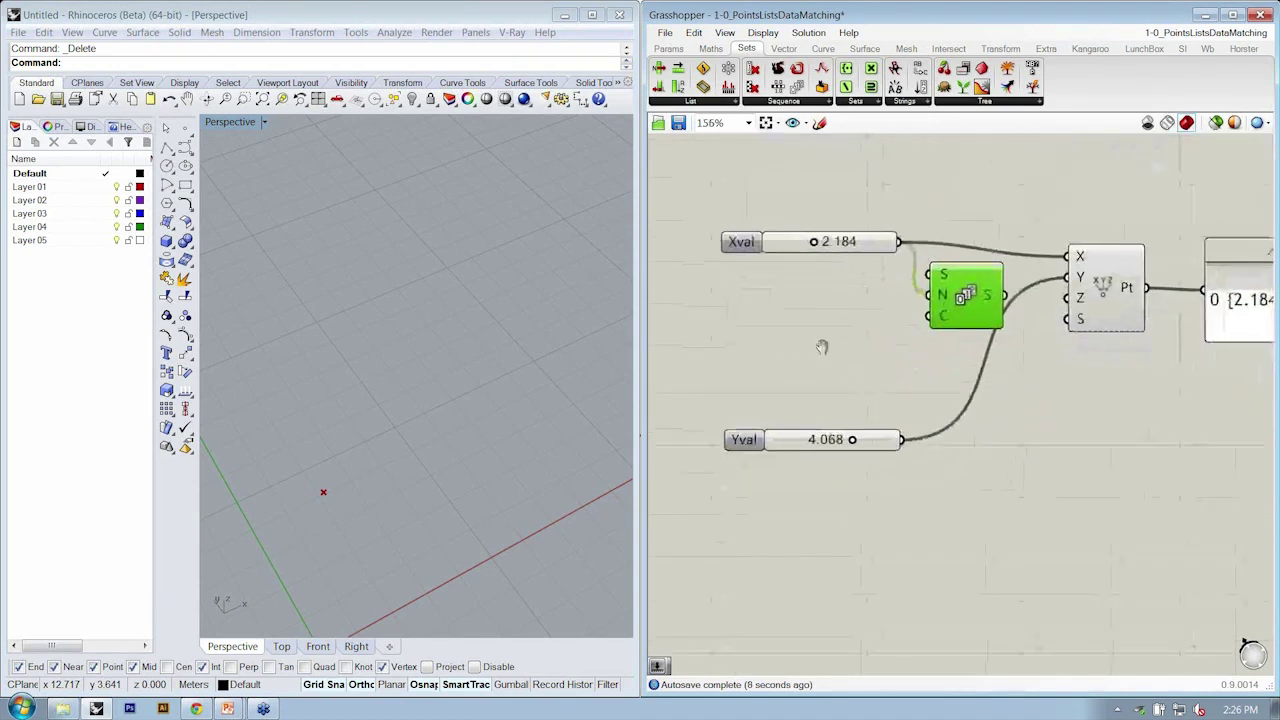
# Step: Create a 1<5<20 slider, set it to 20, and wire it into Series input C
pyautogui.doubleClick(737, 394)
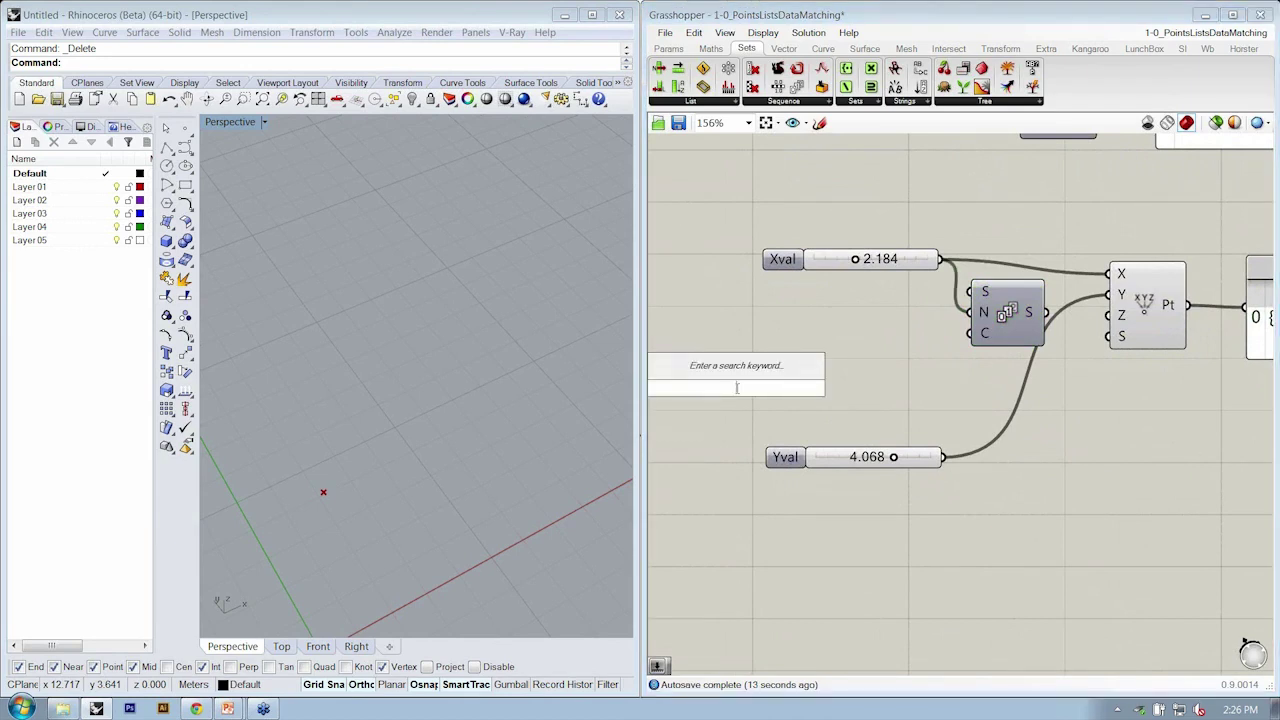
pyautogui.write('1')
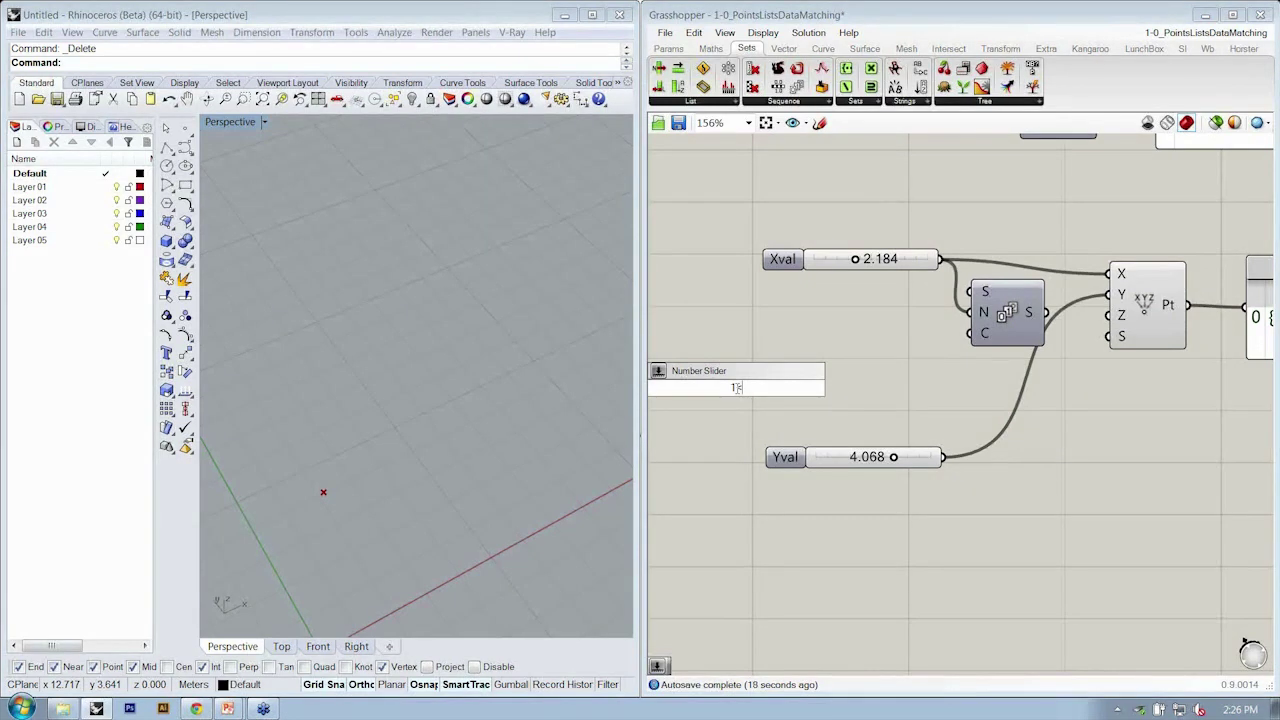
pyautogui.write('<5<20')
pyautogui.press('Return')
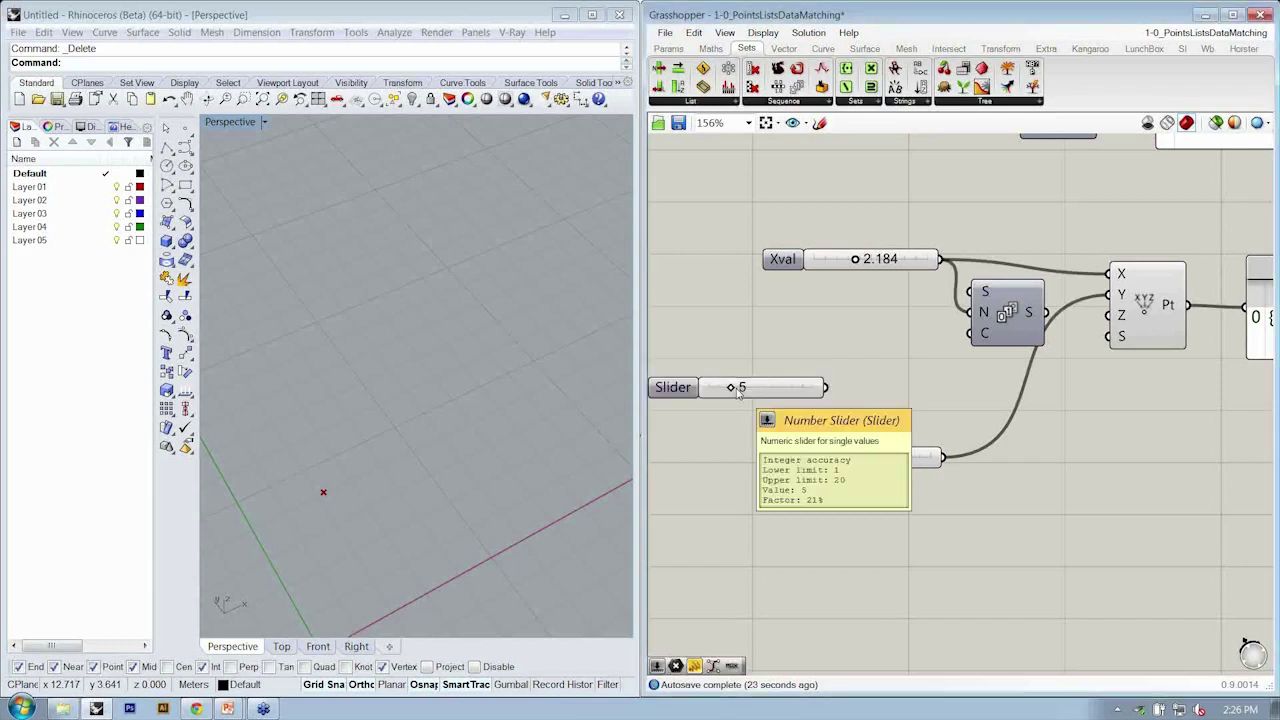
pyautogui.moveTo(757, 375); pyautogui.dragTo(978, 332)
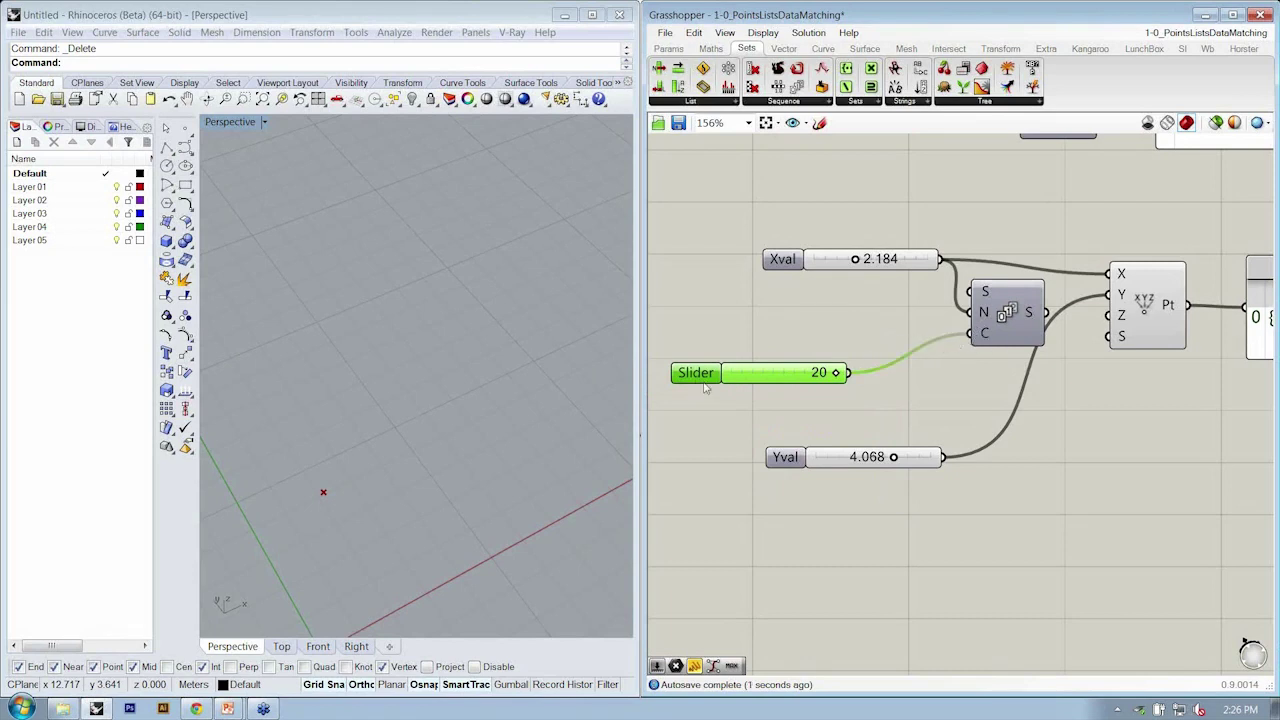
pyautogui.moveTo(702, 379); pyautogui.dragTo(754, 353)
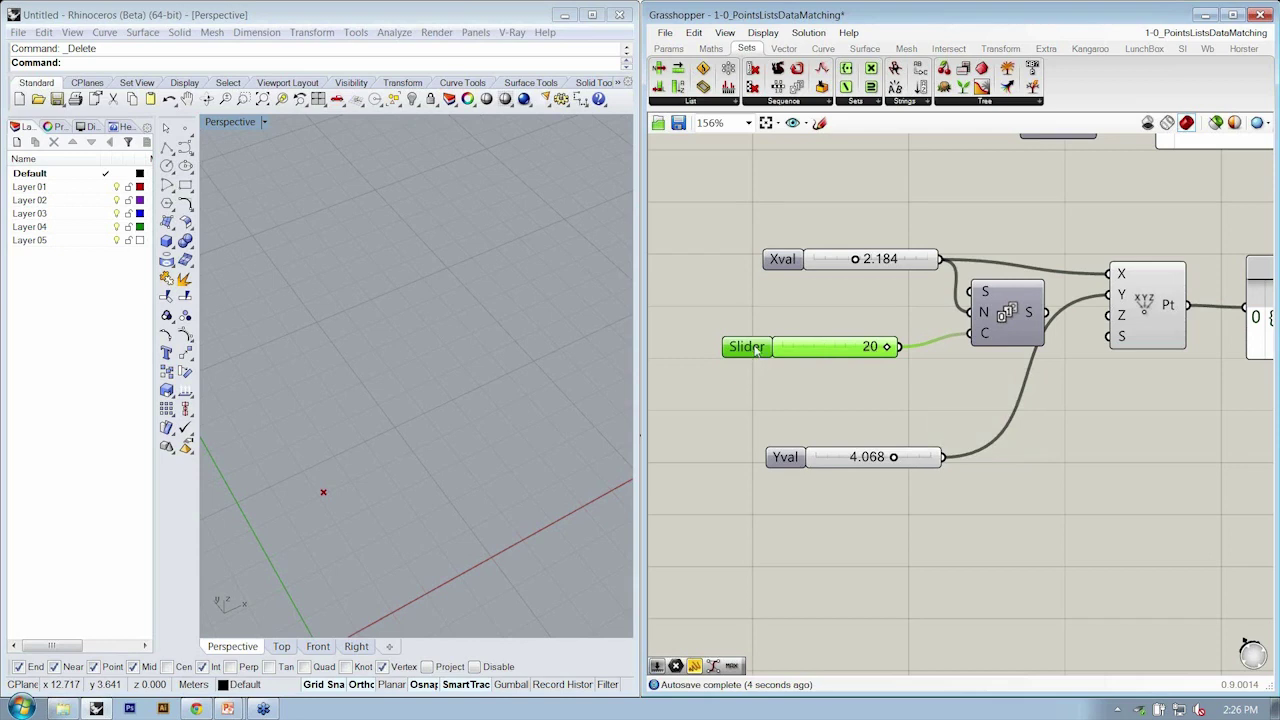
# Step: Name the new count slider numX
pyautogui.rightClick(755, 349)
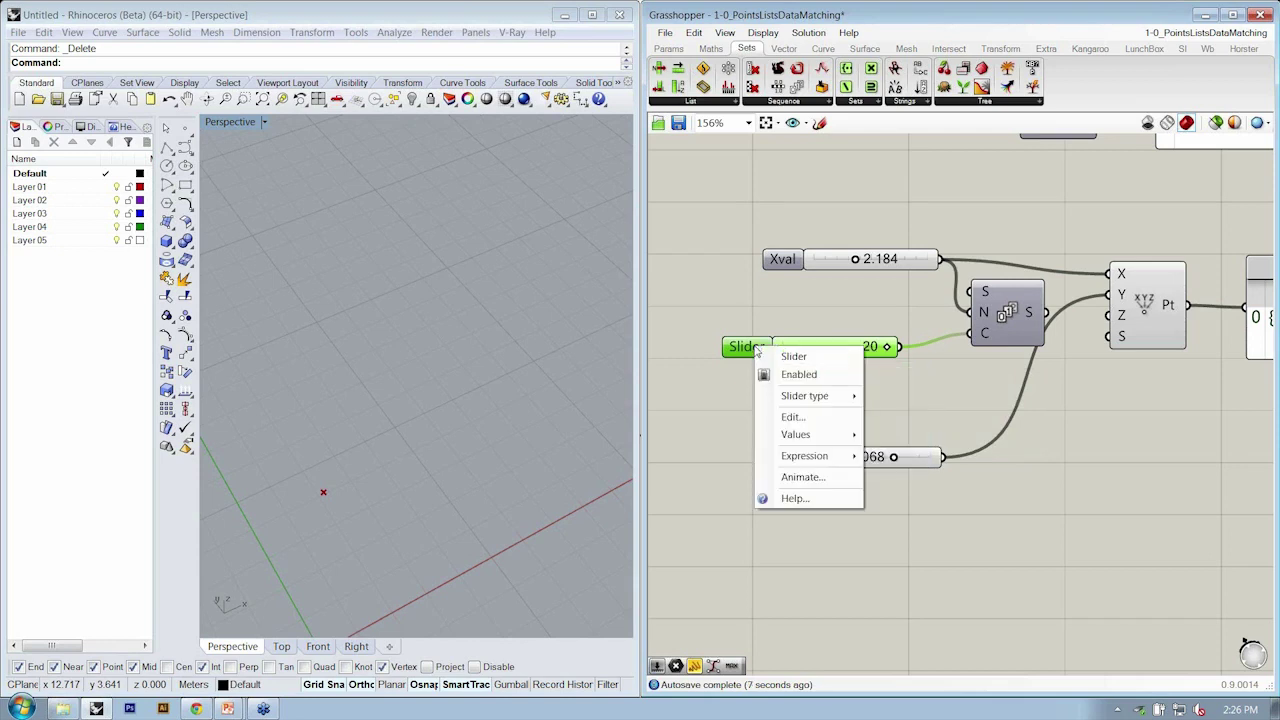
pyautogui.write('numXZ')
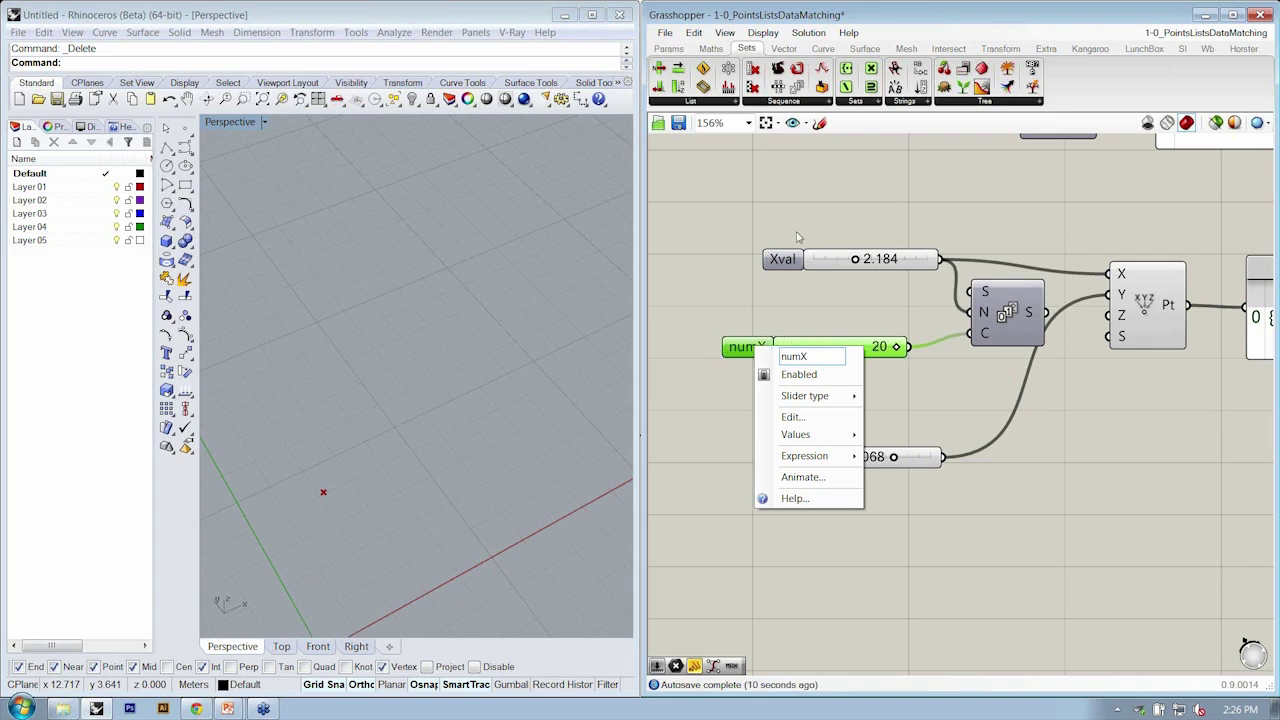
pyautogui.press('Return')
# Step: Wire the Series output into the point's X input and tidy the layout
pyautogui.moveTo(1059, 325); pyautogui.dragTo(975, 322, button='right')
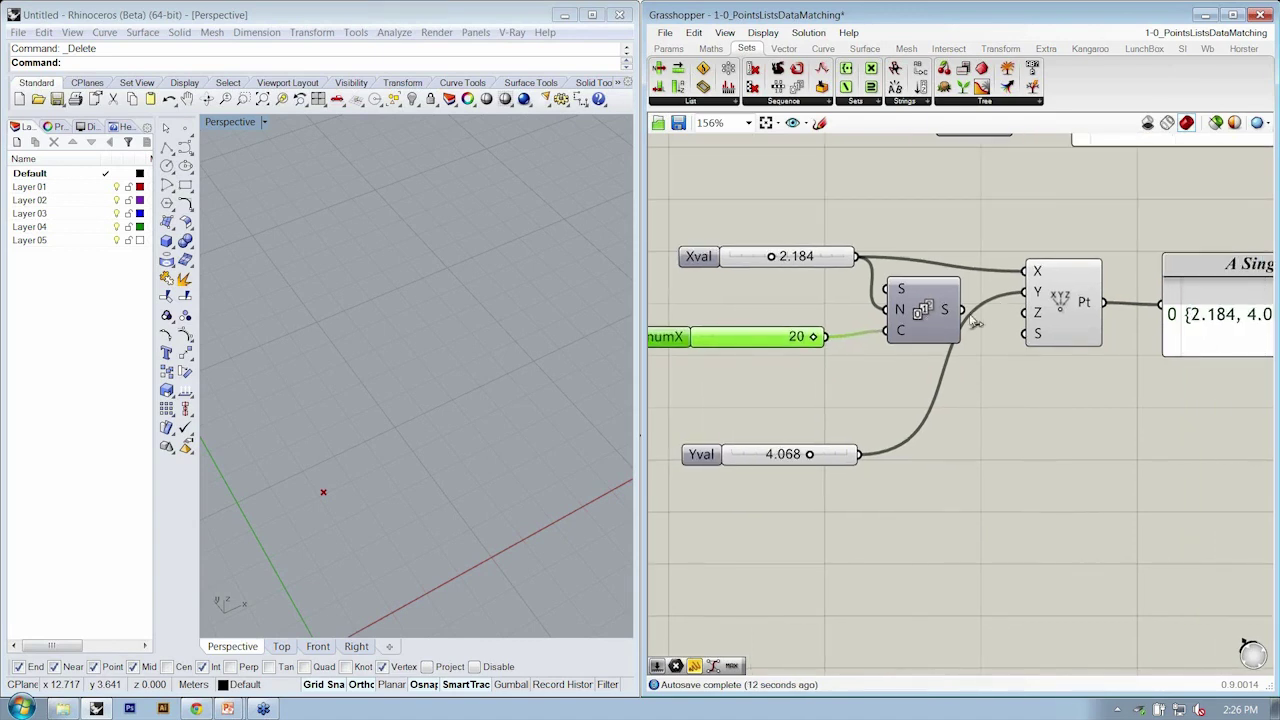
pyautogui.moveTo(962, 310); pyautogui.dragTo(1025, 271)
pyautogui.click(918, 333)
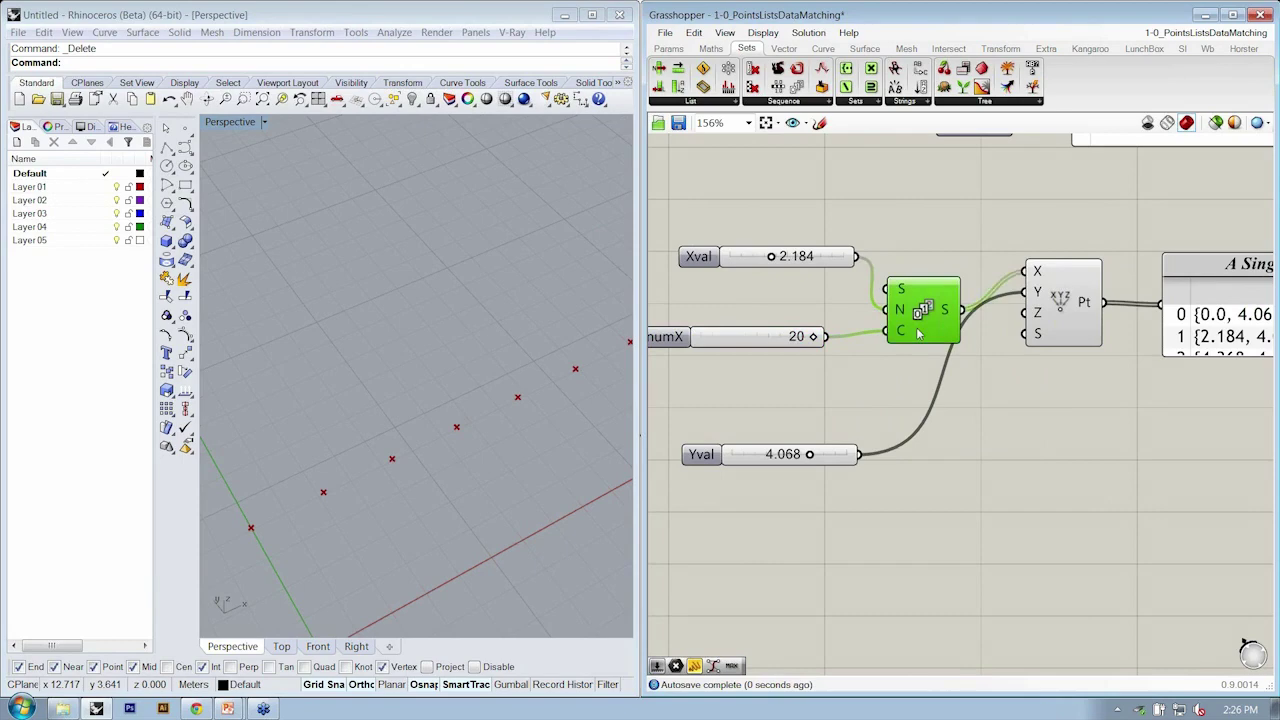
pyautogui.moveTo(752, 337); pyautogui.dragTo(761, 306)
pyautogui.moveTo(918, 313); pyautogui.dragTo(910, 275)
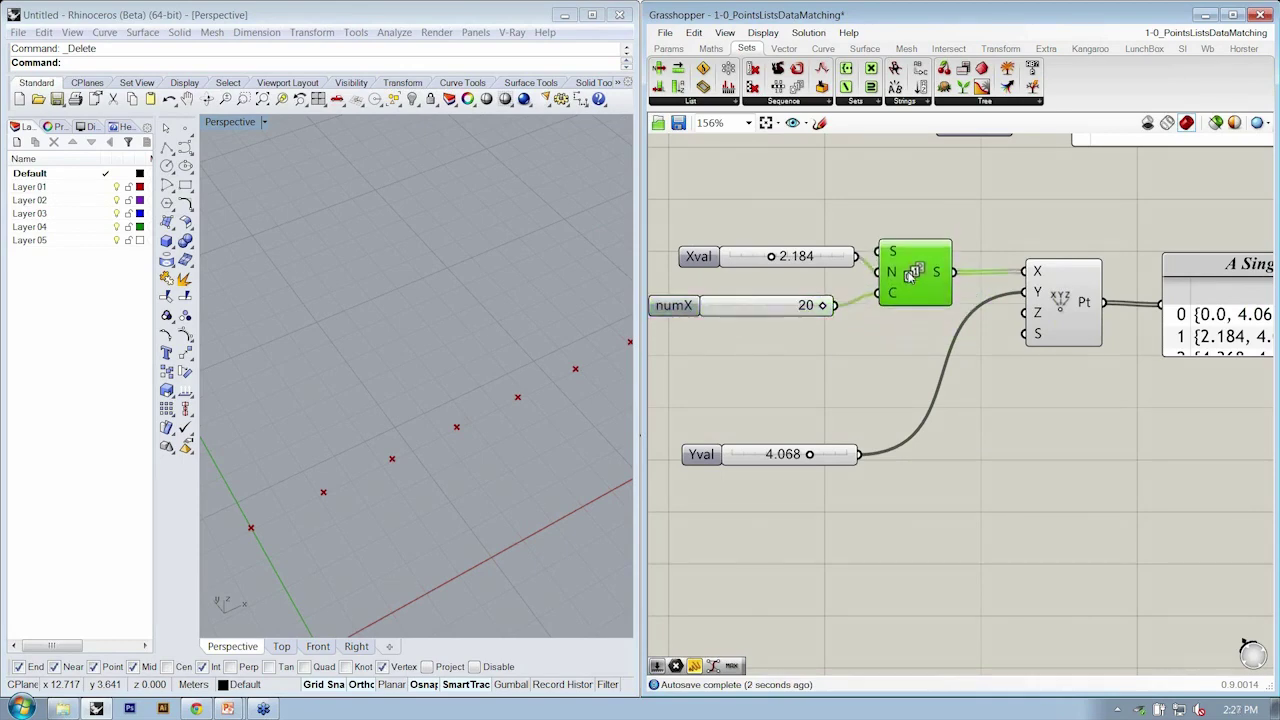
pyautogui.scroll(-3, 900, 300)
pyautogui.moveTo(899, 318)
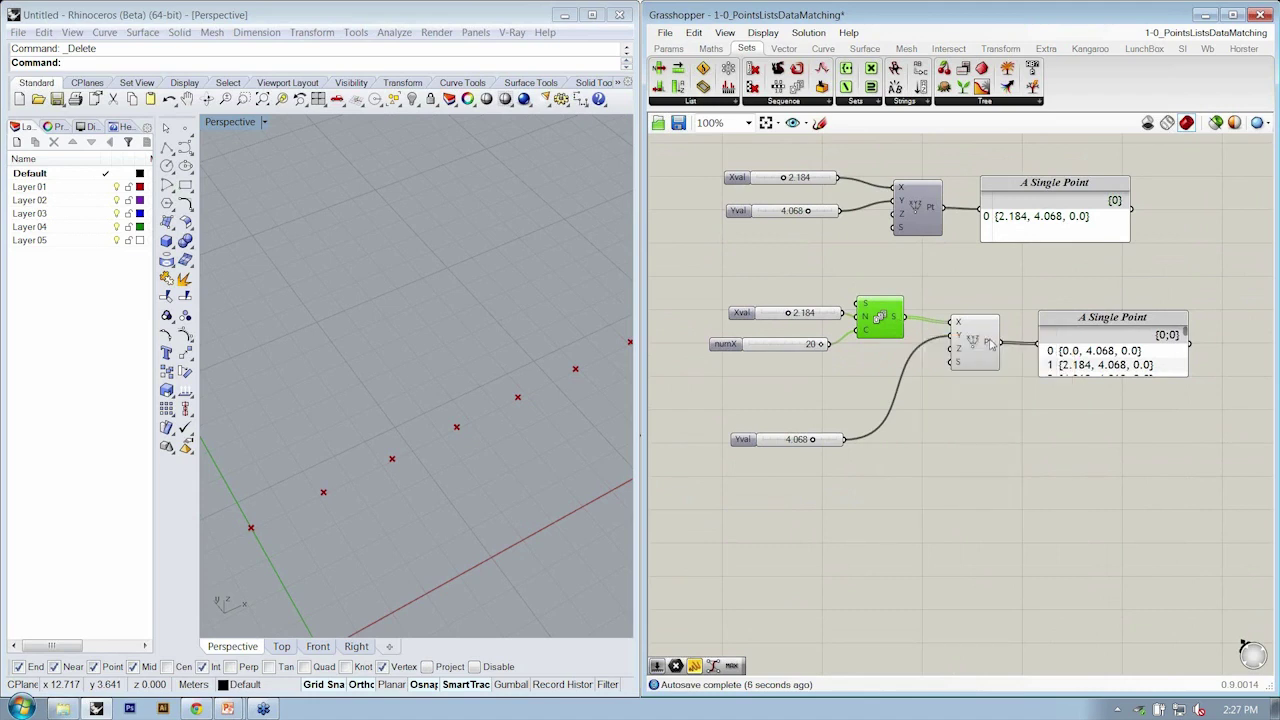
pyautogui.moveTo(987, 345); pyautogui.dragTo(981, 345)
# Step: Rename the second panel to 'A List of Points'
pyautogui.rightClick(1087, 336)
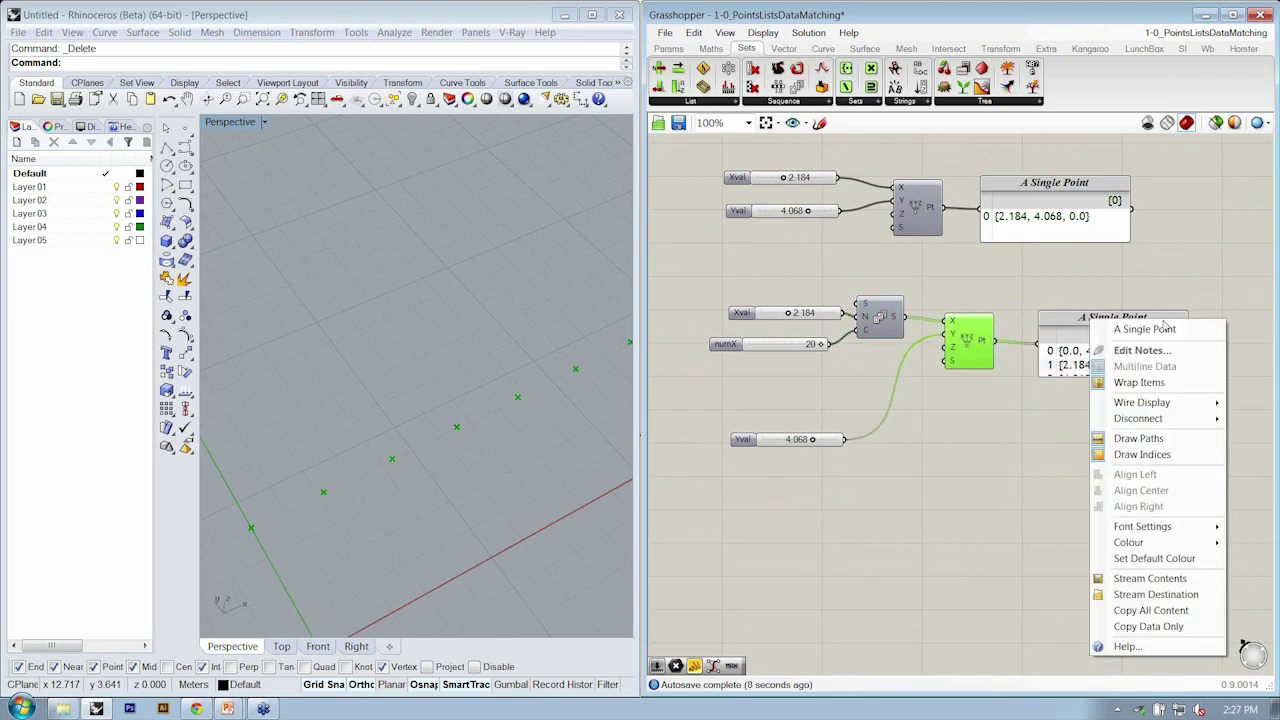
pyautogui.moveTo(1152, 329); pyautogui.dragTo(1128, 329)
pyautogui.write('List of')
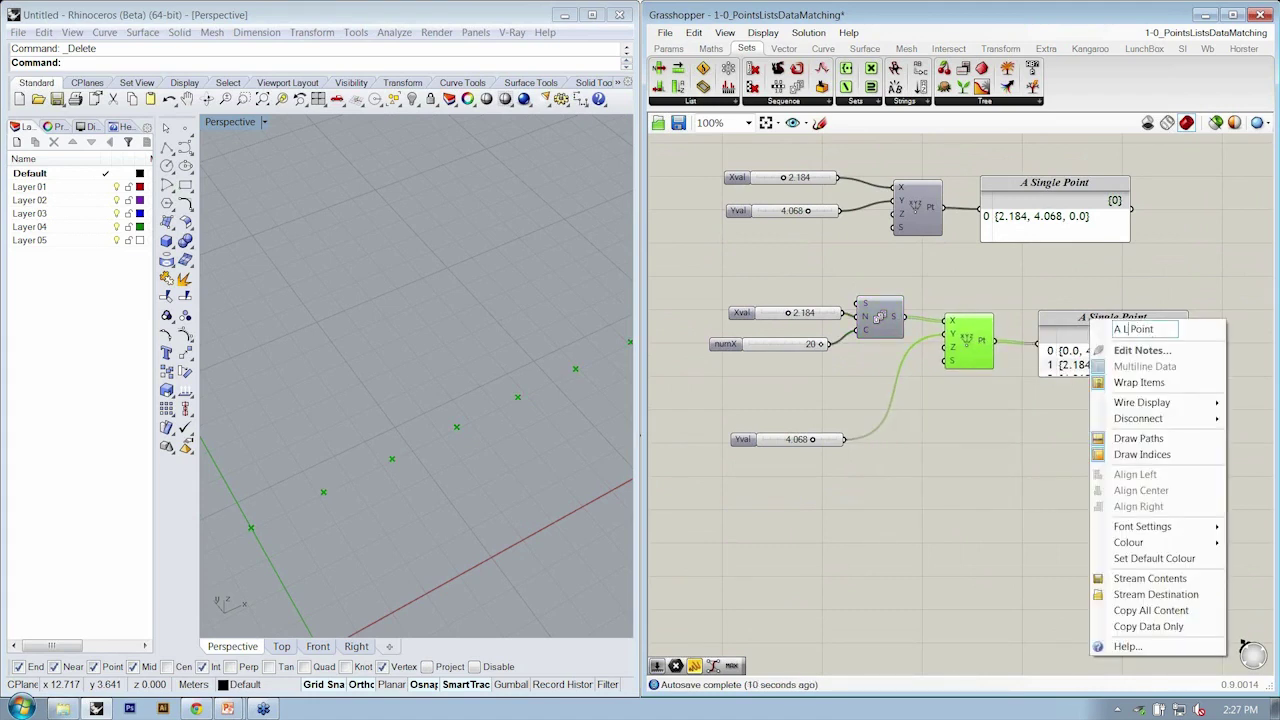
pyautogui.click(1090, 292)
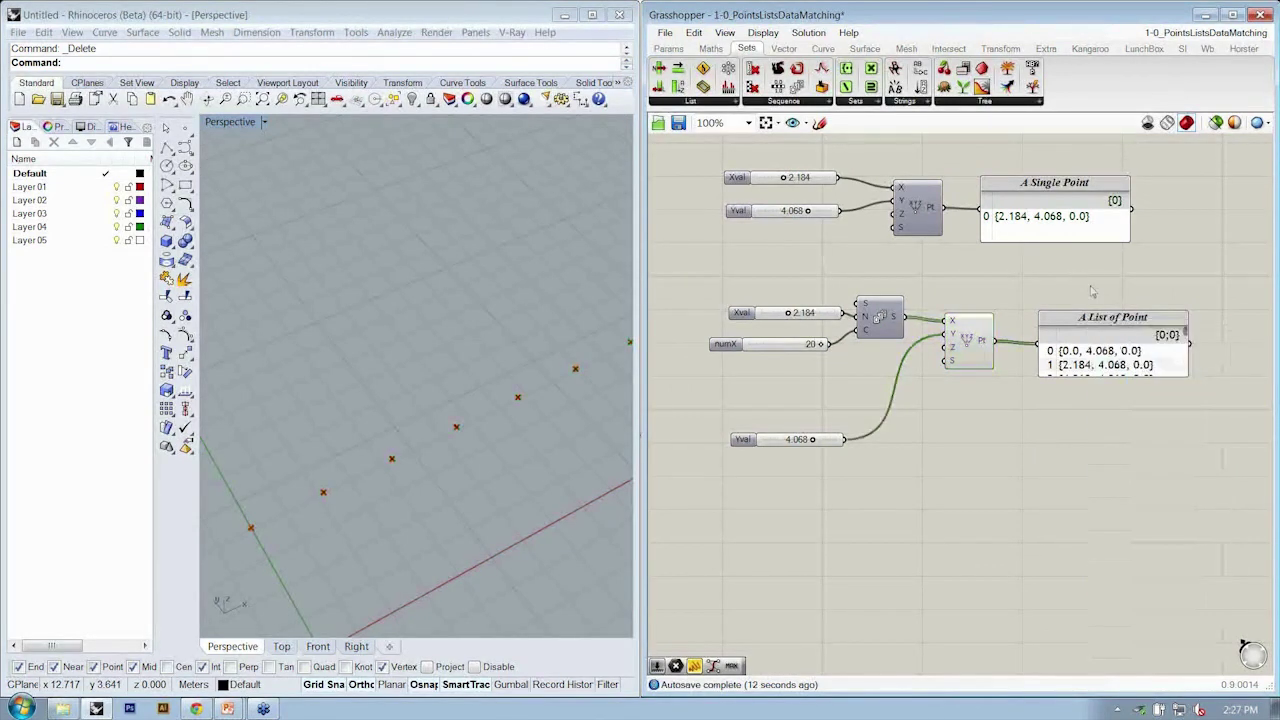
pyautogui.rightClick(1116, 318)
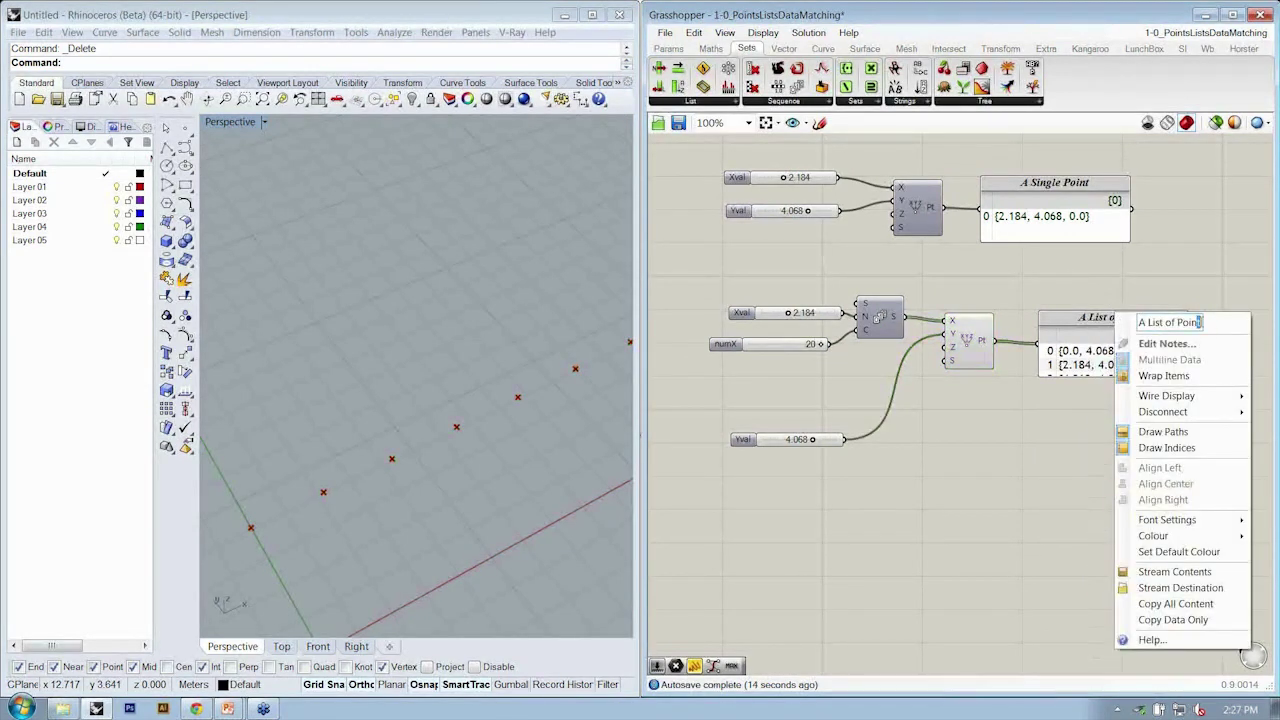
pyautogui.write('s')
pyautogui.press('Return')
# Step: Set numX to 7, fit the A List of Points panel to seven entries, and shift Yval and Xval
pyautogui.moveTo(1112, 376); pyautogui.dragTo(1128, 475)
pyautogui.moveTo(818, 344); pyautogui.dragTo(774, 360)
pyautogui.scroll(-3, 369, 407)
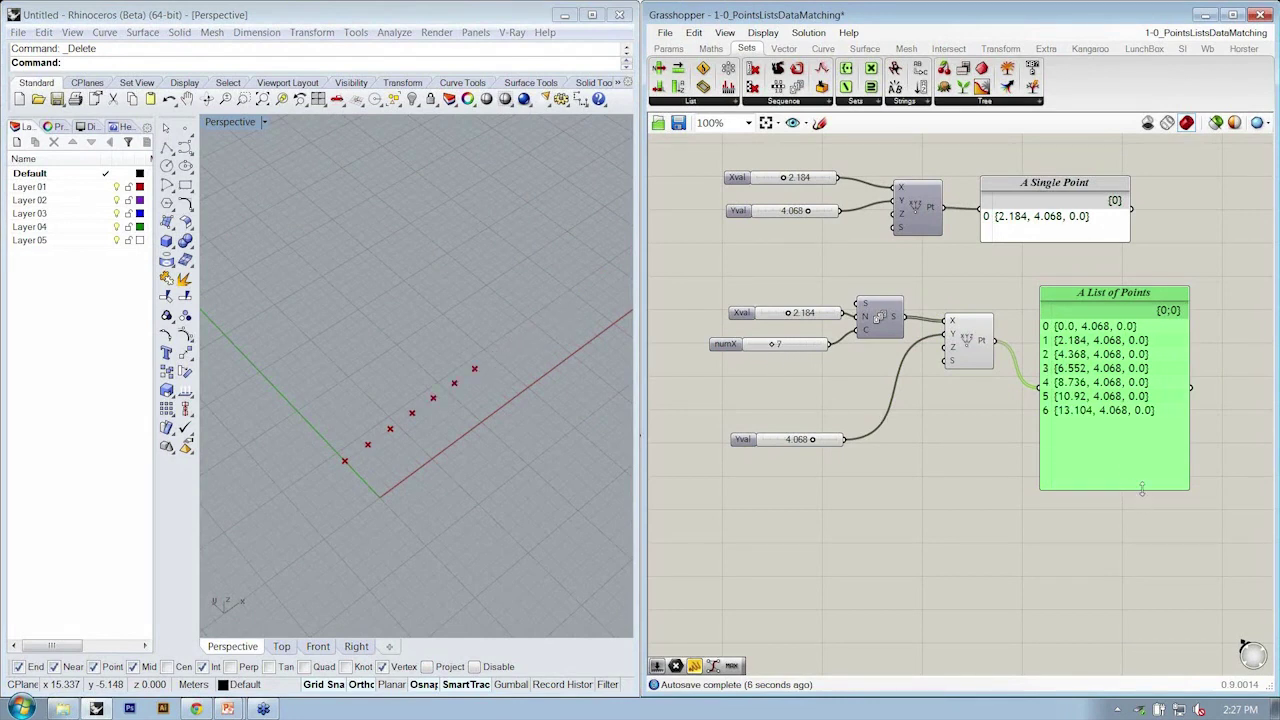
pyautogui.moveTo(1141, 489); pyautogui.dragTo(1141, 406)
pyautogui.click(1089, 476)
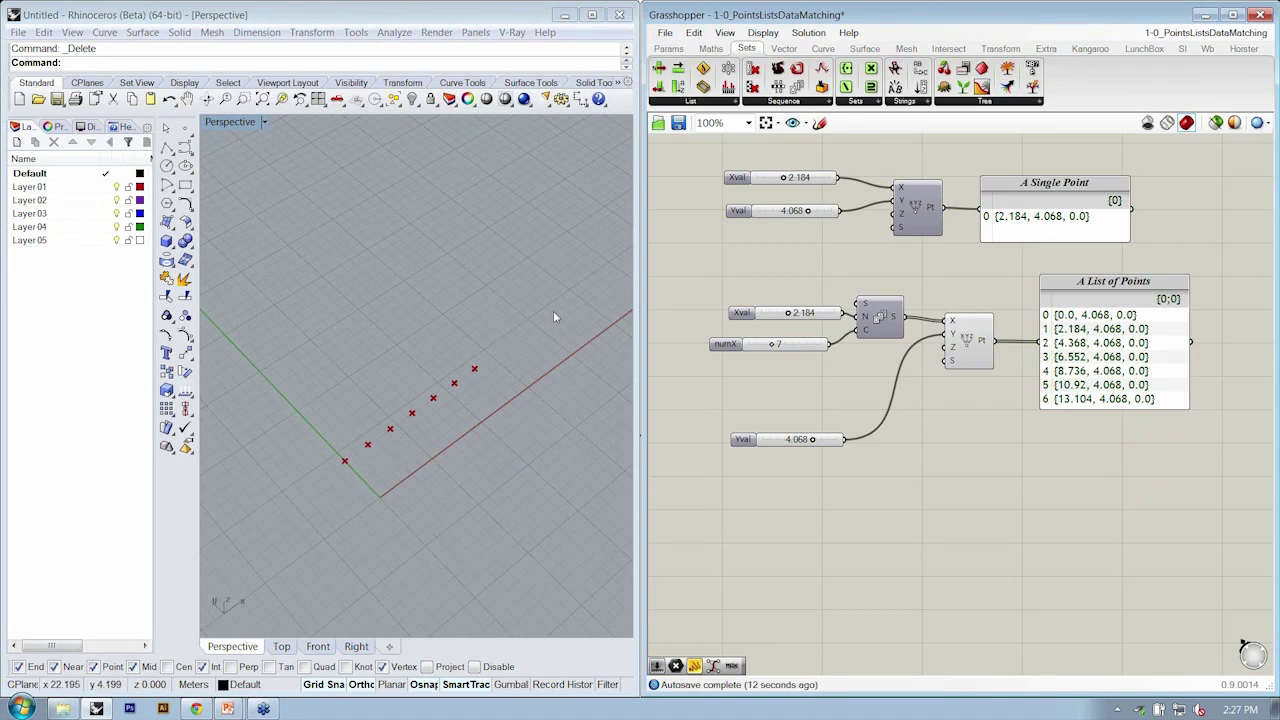
pyautogui.moveTo(780, 445); pyautogui.dragTo(779, 417)
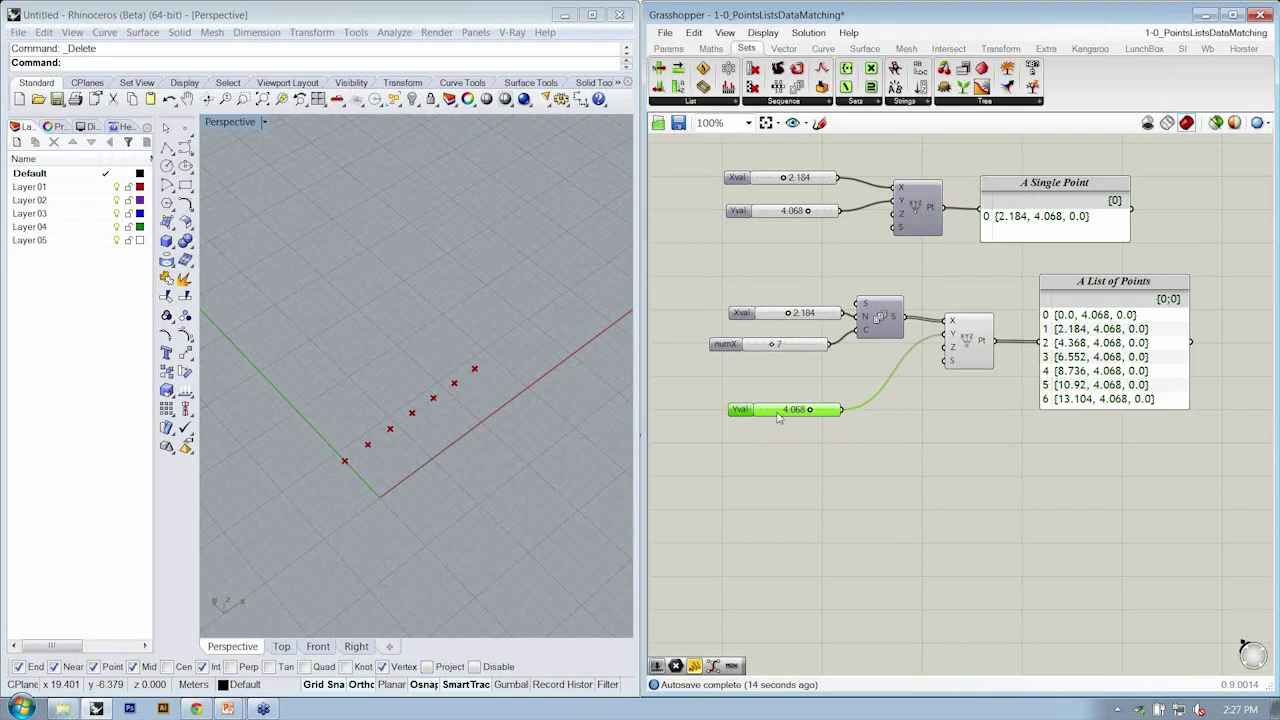
pyautogui.moveTo(788, 360); pyautogui.dragTo(723, 313)
# Step: Rearrange the Xval, numX and Yval sliders and the lower Pt component
pyautogui.click(862, 313)
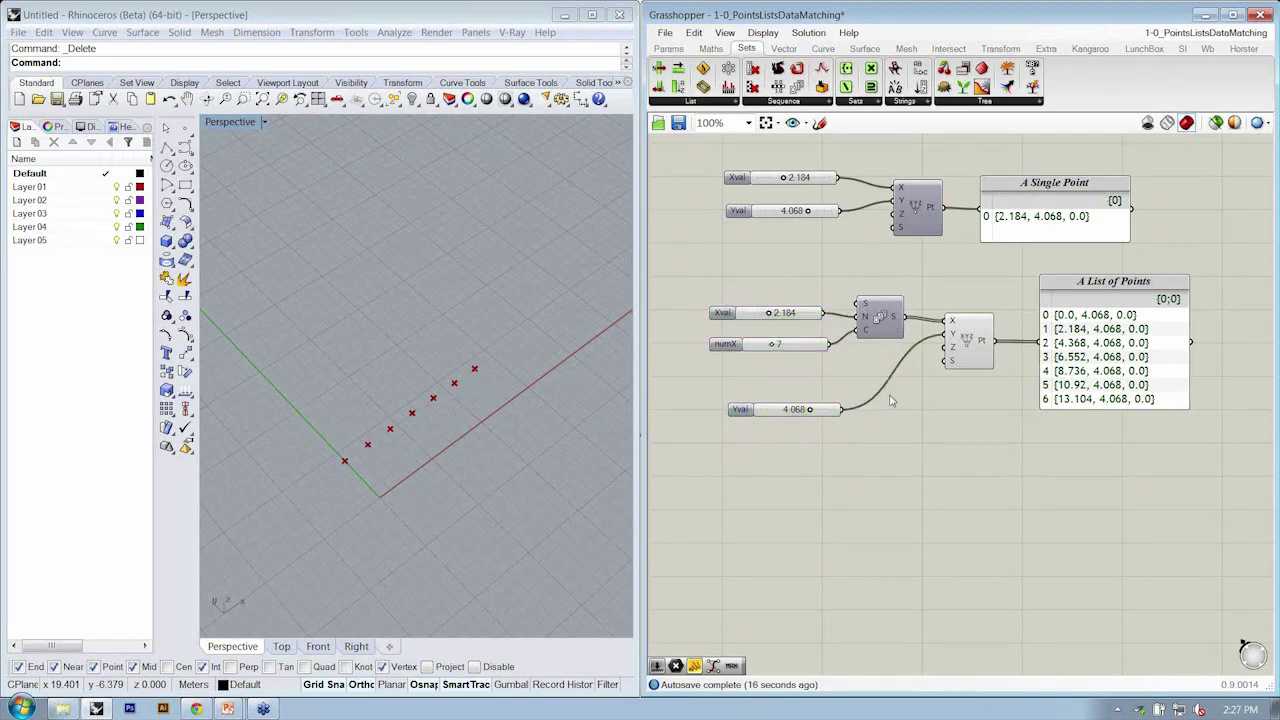
pyautogui.moveTo(755, 410); pyautogui.dragTo(739, 400)
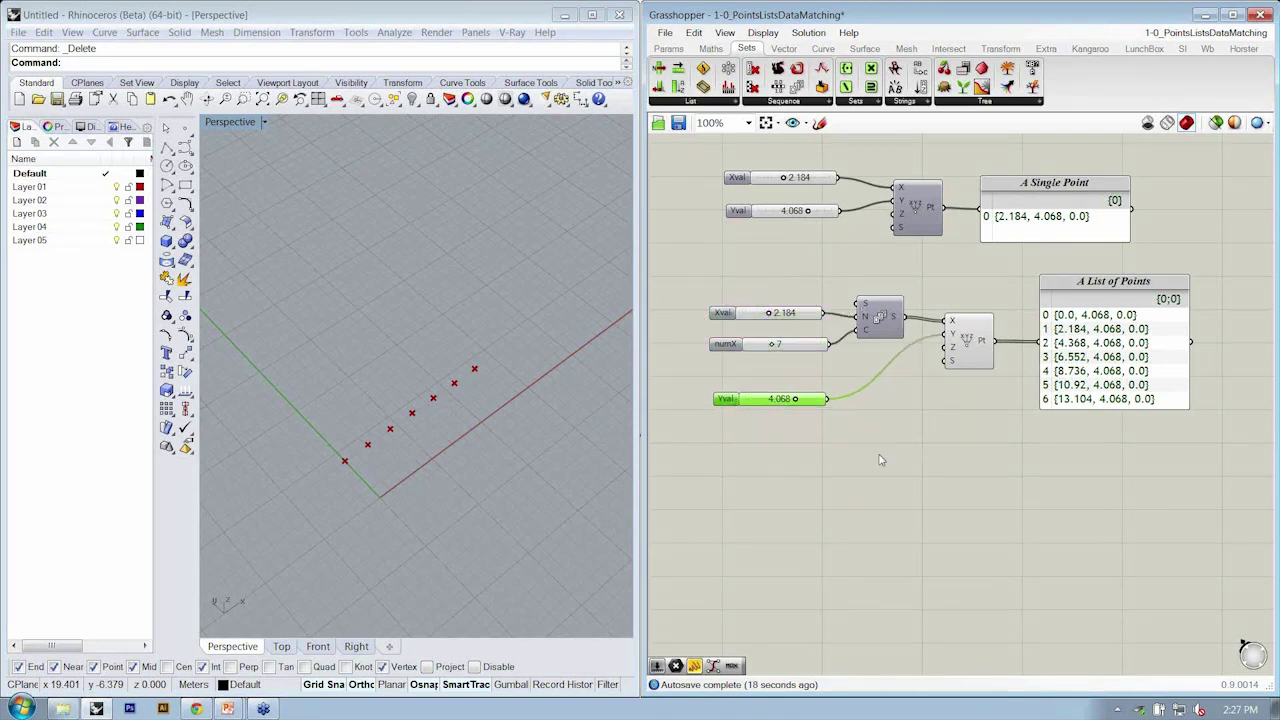
pyautogui.click(880, 460)
pyautogui.moveTo(968, 340); pyautogui.dragTo(976, 352)
pyautogui.moveTo(727, 419); pyautogui.dragTo(741, 405, button='right')
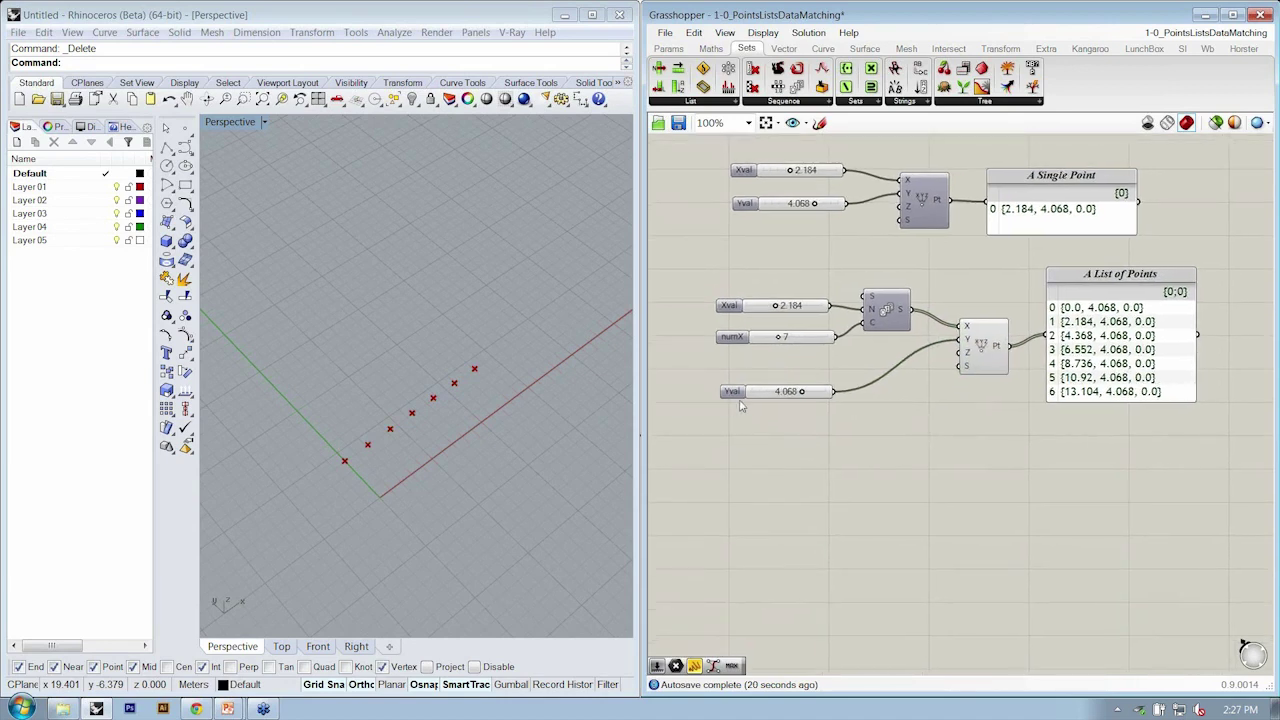
pyautogui.moveTo(750, 446); pyautogui.dragTo(706, 279)
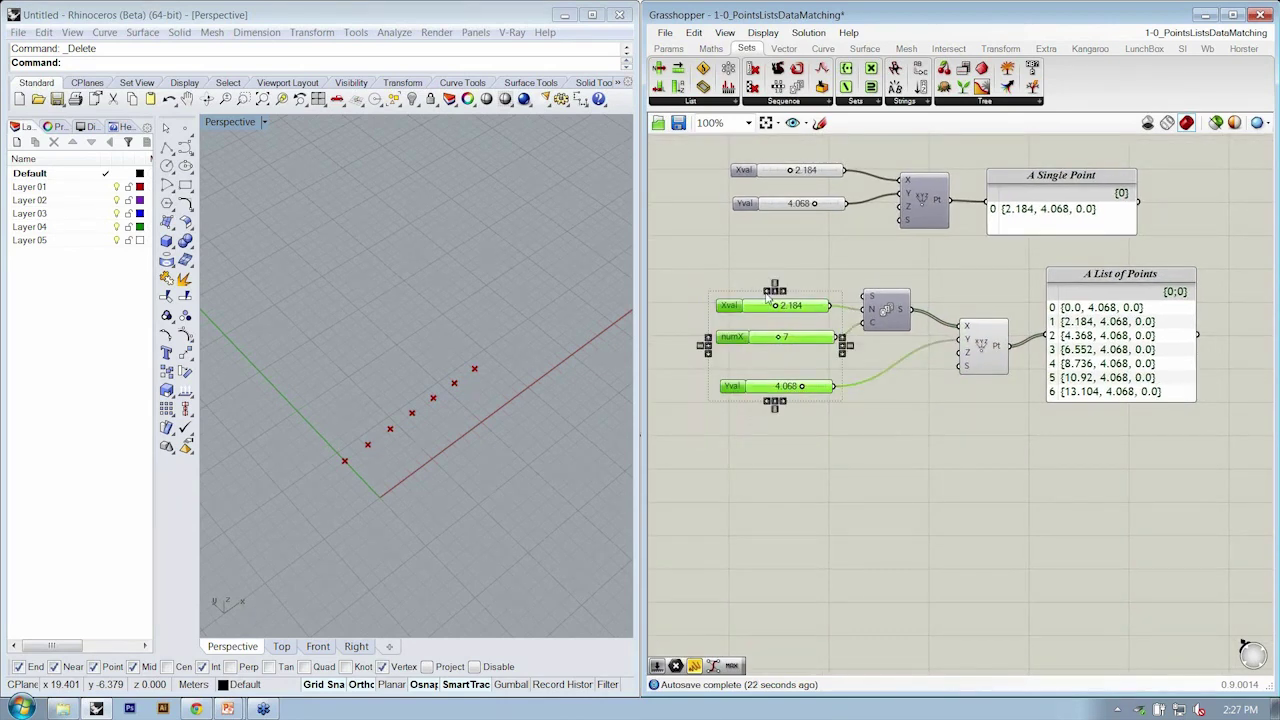
pyautogui.click(746, 271)
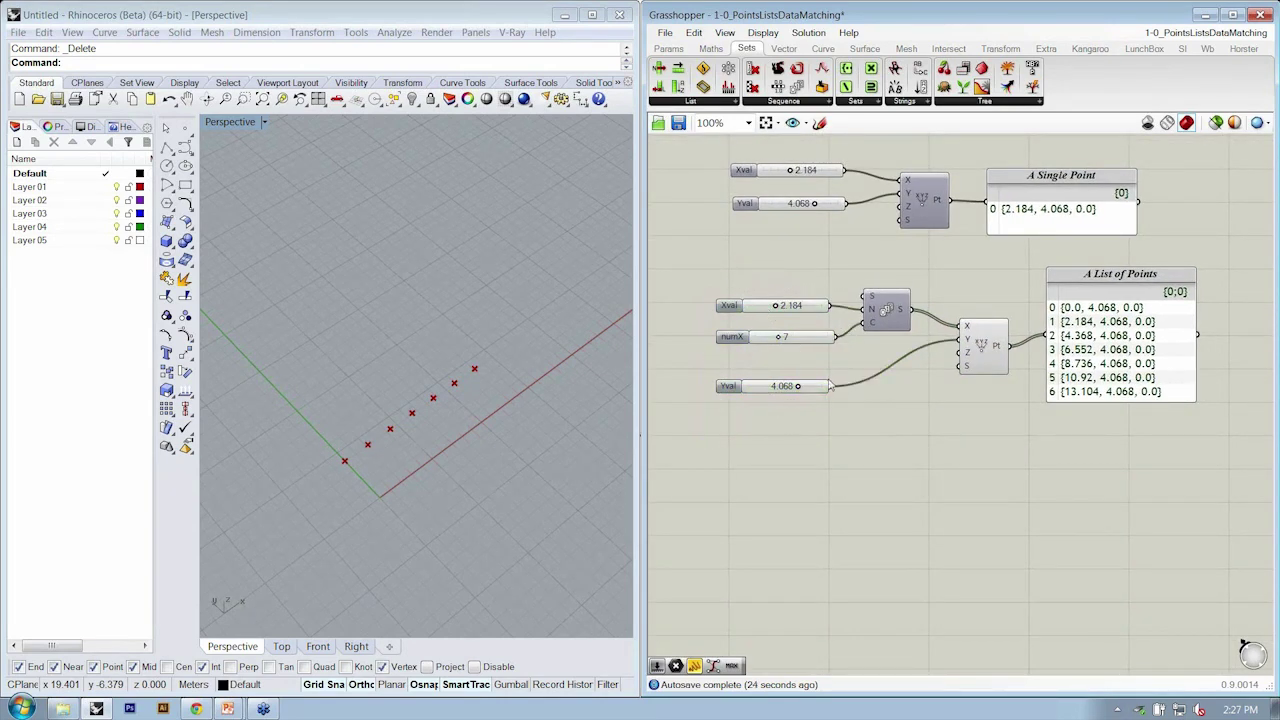
# Step: Centre-align the A Single Point panel above the A List of Points panel
pyautogui.moveTo(1086, 368); pyautogui.dragTo(1113, 356)
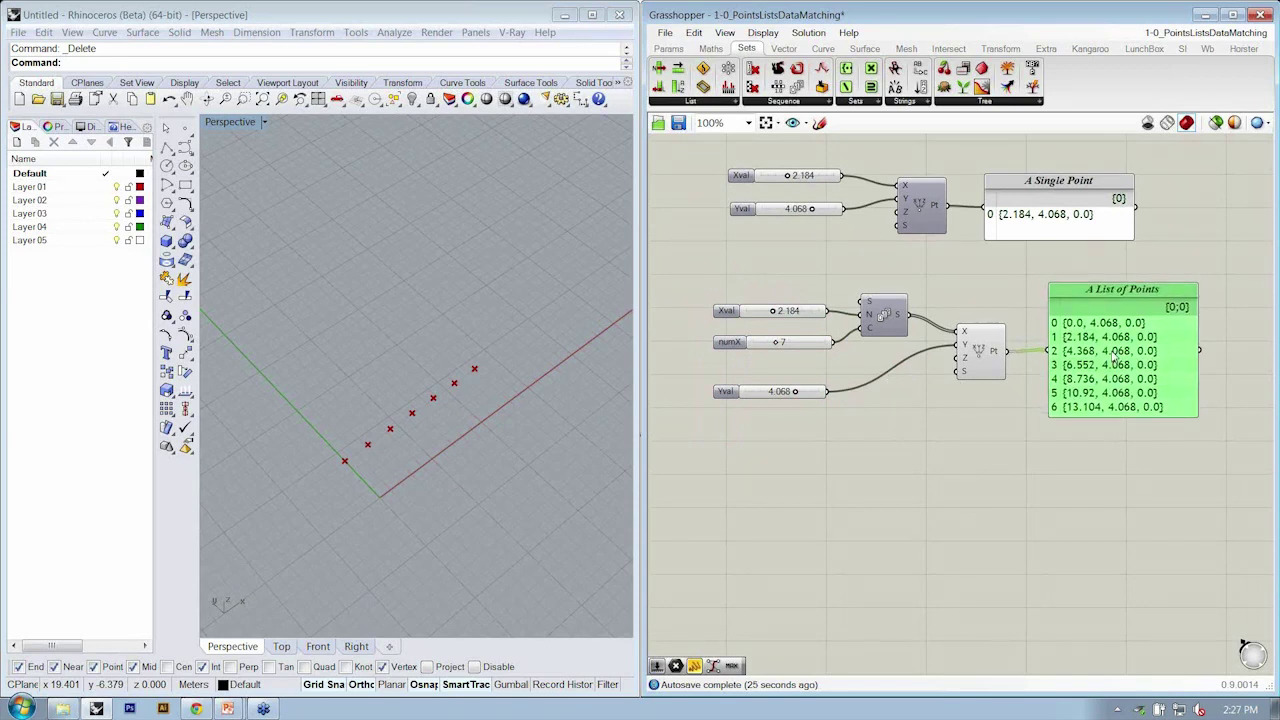
pyautogui.click(942, 446)
pyautogui.moveTo(1209, 437); pyautogui.dragTo(1088, 188)
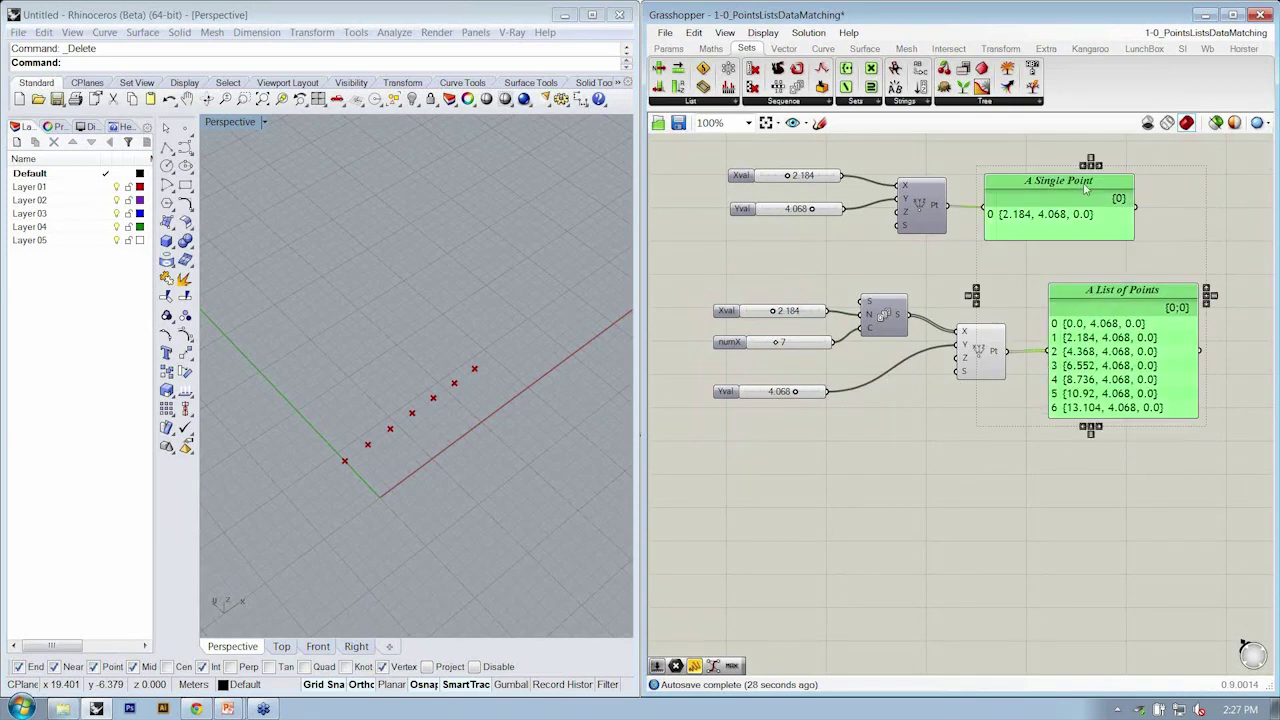
pyautogui.click(1092, 164)
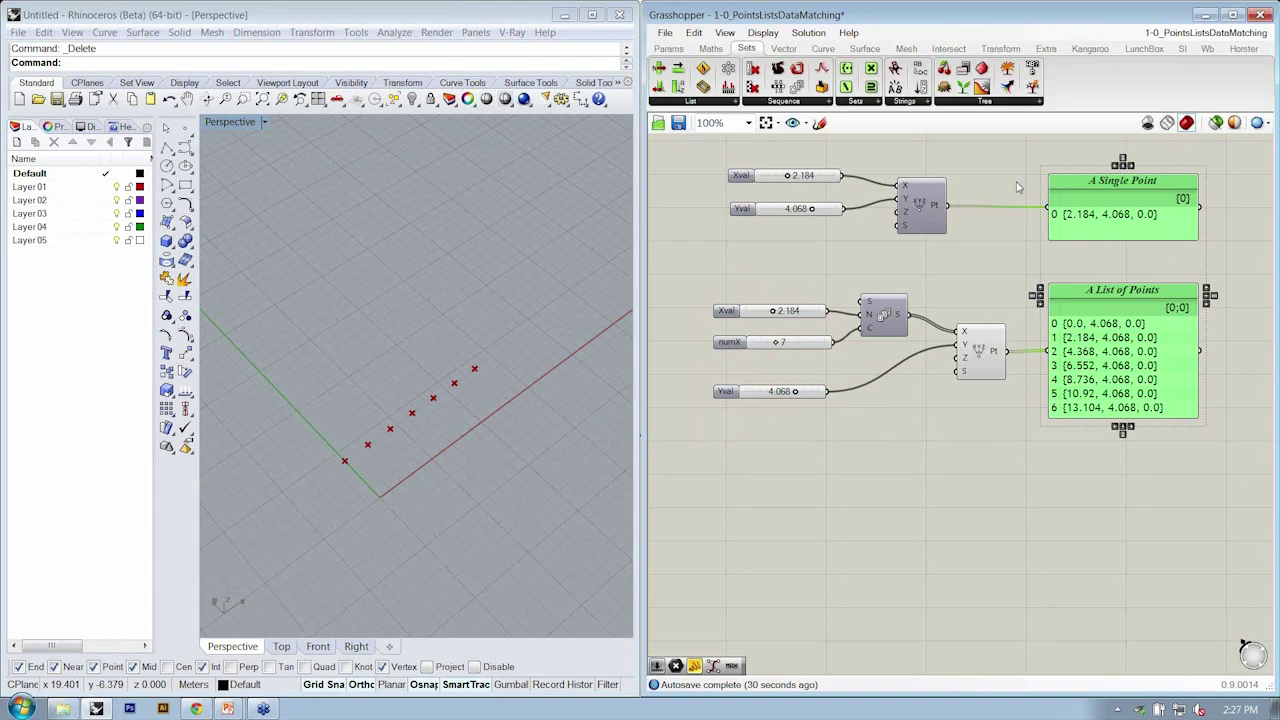
pyautogui.click(1017, 187)
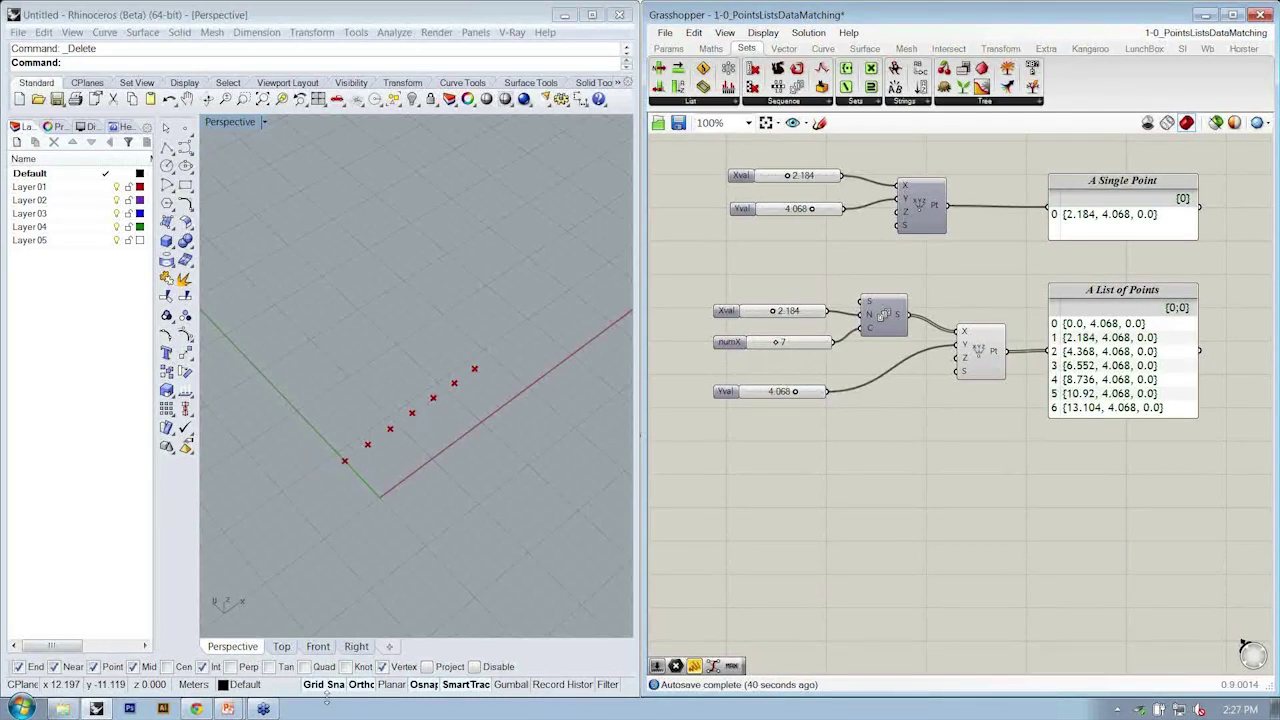
pyautogui.hotkey('alt', 'Tab')
pyautogui.hotkey('alt', 'Tab')
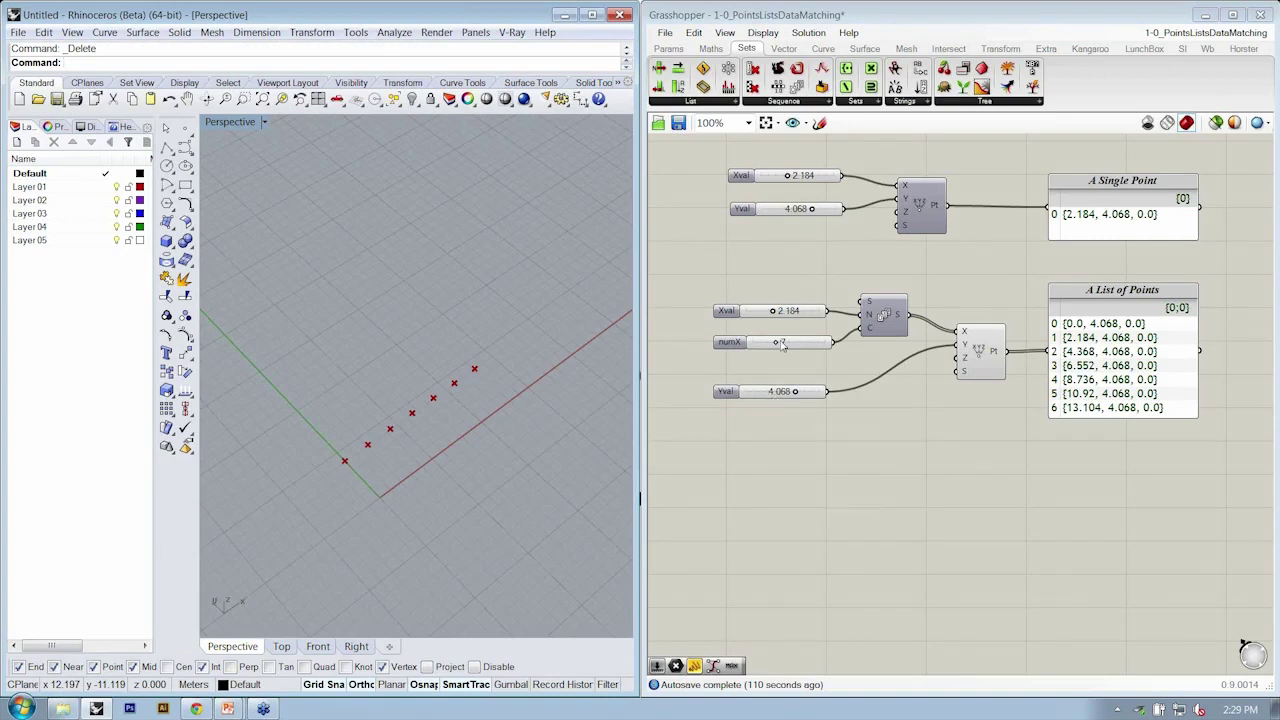
# Step: Orbit and zoom the Perspective view so the seven points spread out larger
pyautogui.moveTo(460, 330); pyautogui.dragTo(438, 380, button='right')
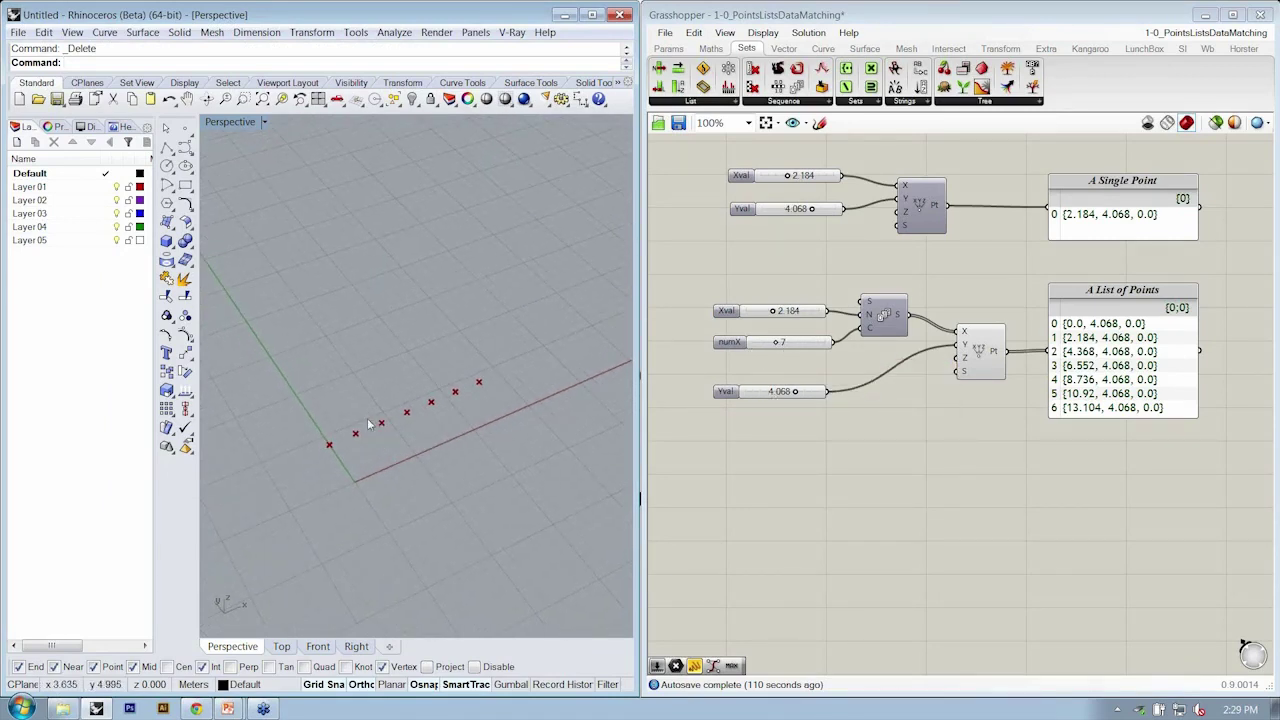
pyautogui.moveTo(367, 418); pyautogui.dragTo(335, 432, button='right')
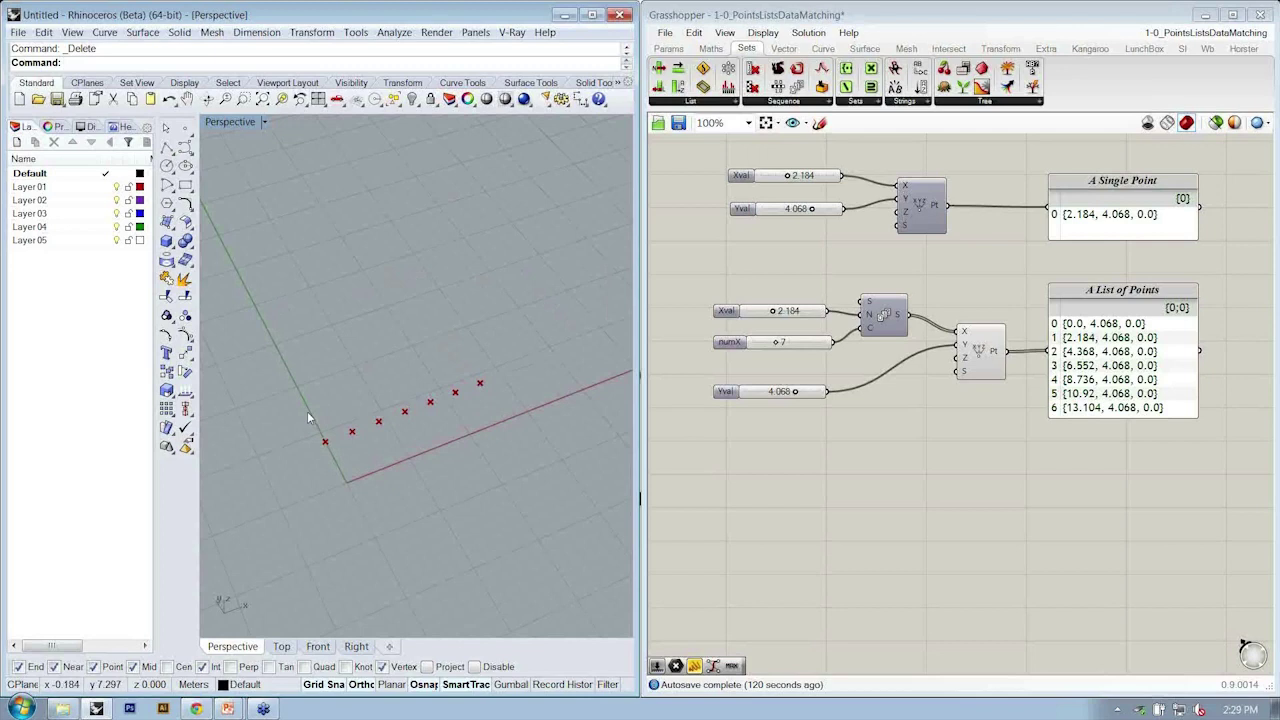
pyautogui.moveTo(364, 442); pyautogui.dragTo(374, 495, button='right')
pyautogui.scroll(3, 253, 346)
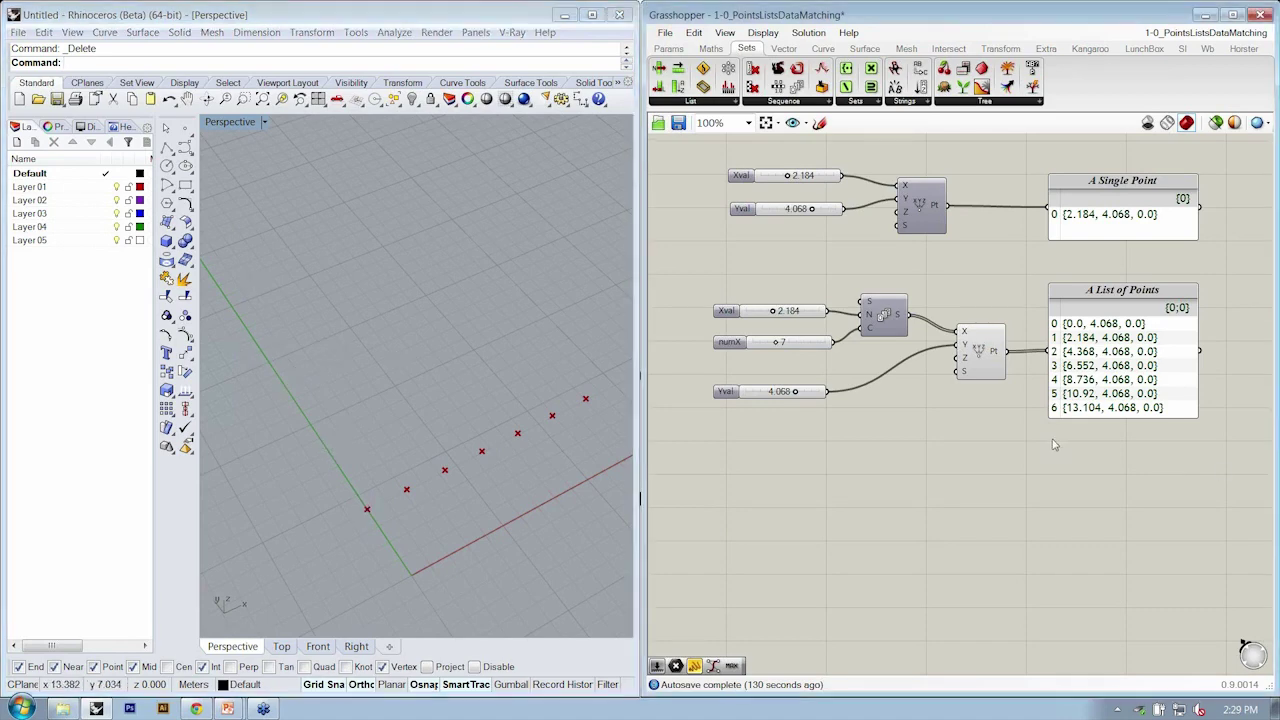
# Step: Duplicate the whole point-list definition and place the copy below the original
pyautogui.moveTo(1052, 436); pyautogui.dragTo(1053, 415, button='right')
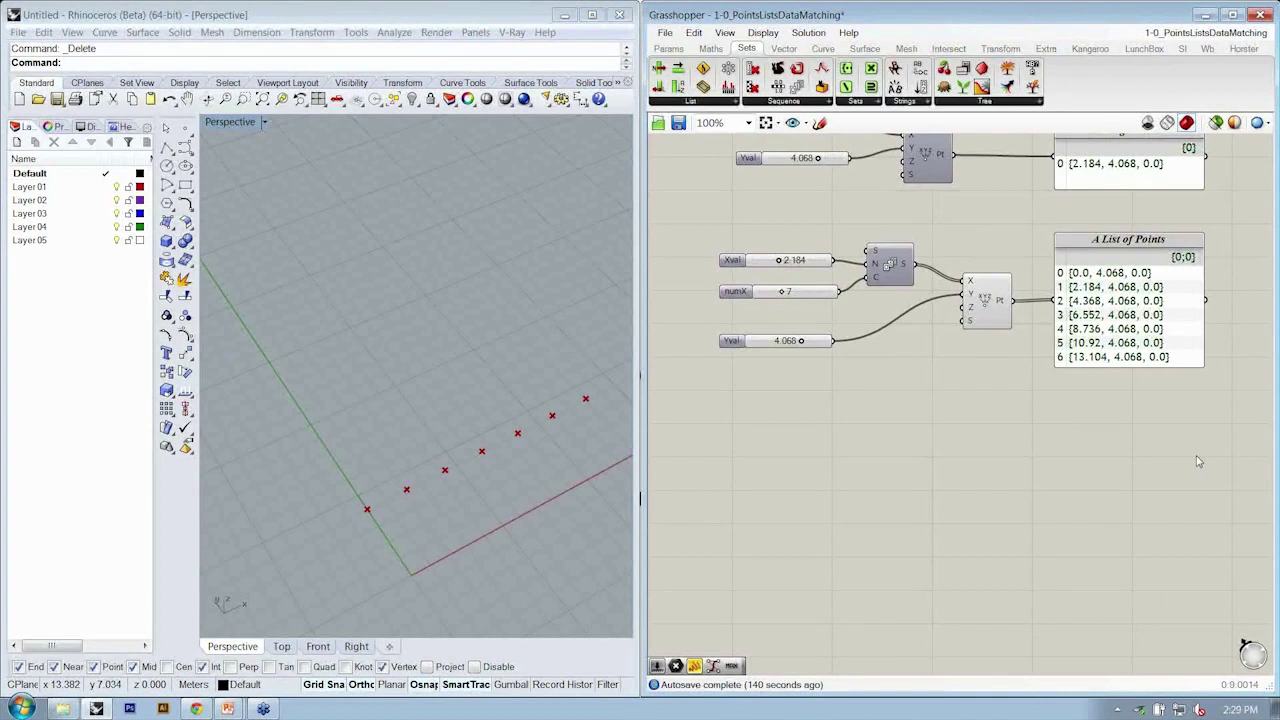
pyautogui.moveTo(1199, 461); pyautogui.dragTo(712, 234)
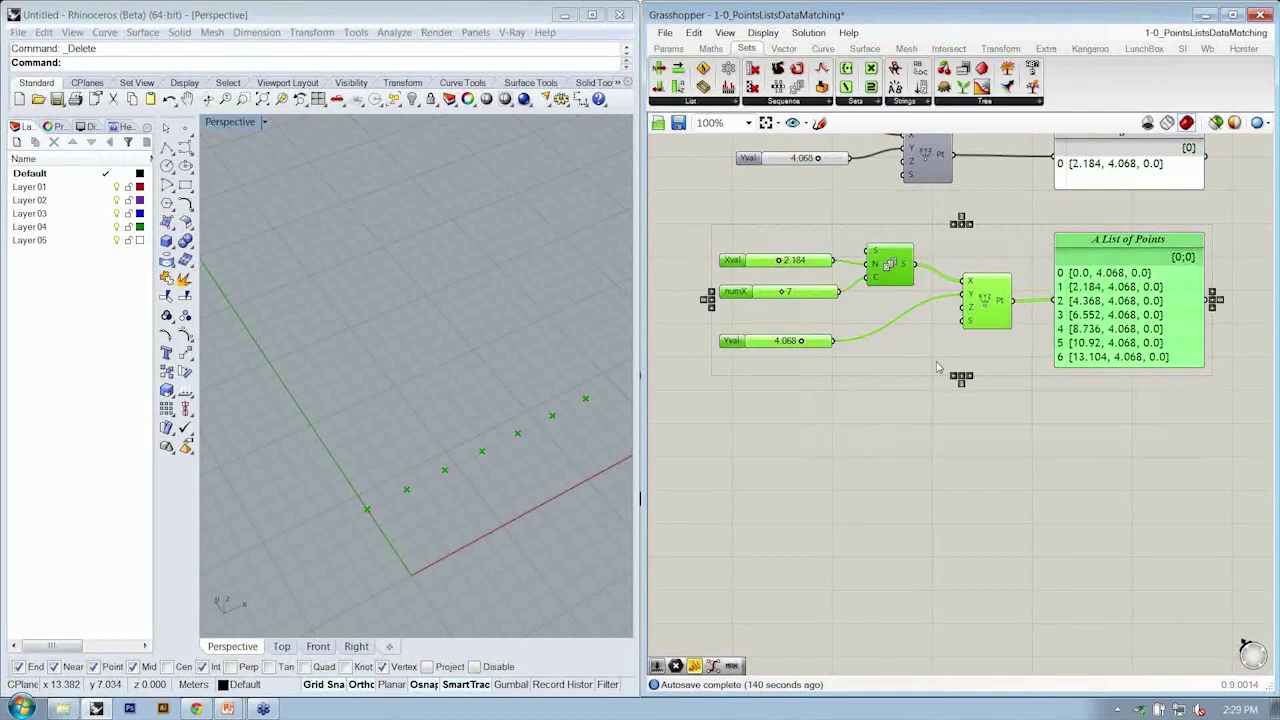
pyautogui.keyDown('alt'); pyautogui.moveTo(987, 296); pyautogui.dragTo(985, 506); pyautogui.keyUp('alt')
pyautogui.moveTo(1110, 418); pyautogui.dragTo(976, 266)
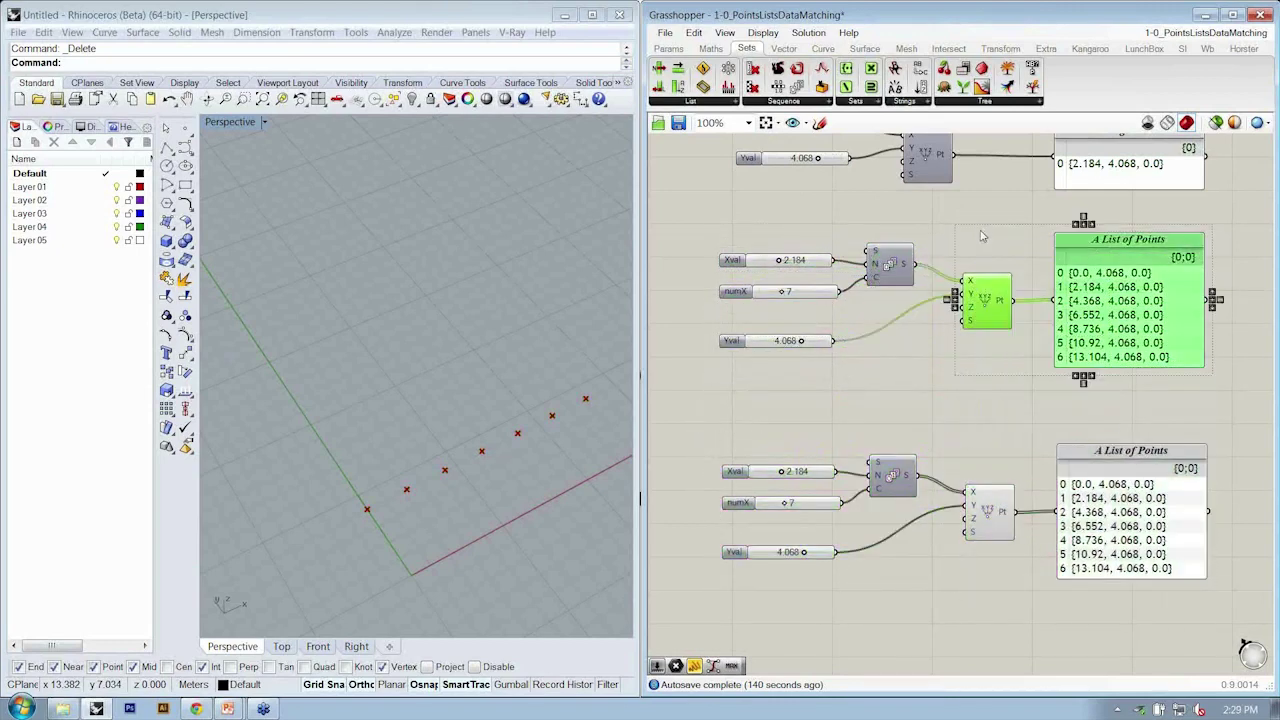
# Step: Switch off preview for the original Pt component so its points hide in Rhino
pyautogui.rightClick(982, 230)
pyautogui.click(1035, 256)
pyautogui.moveTo(853, 195); pyautogui.dragTo(837, 245, button='right')
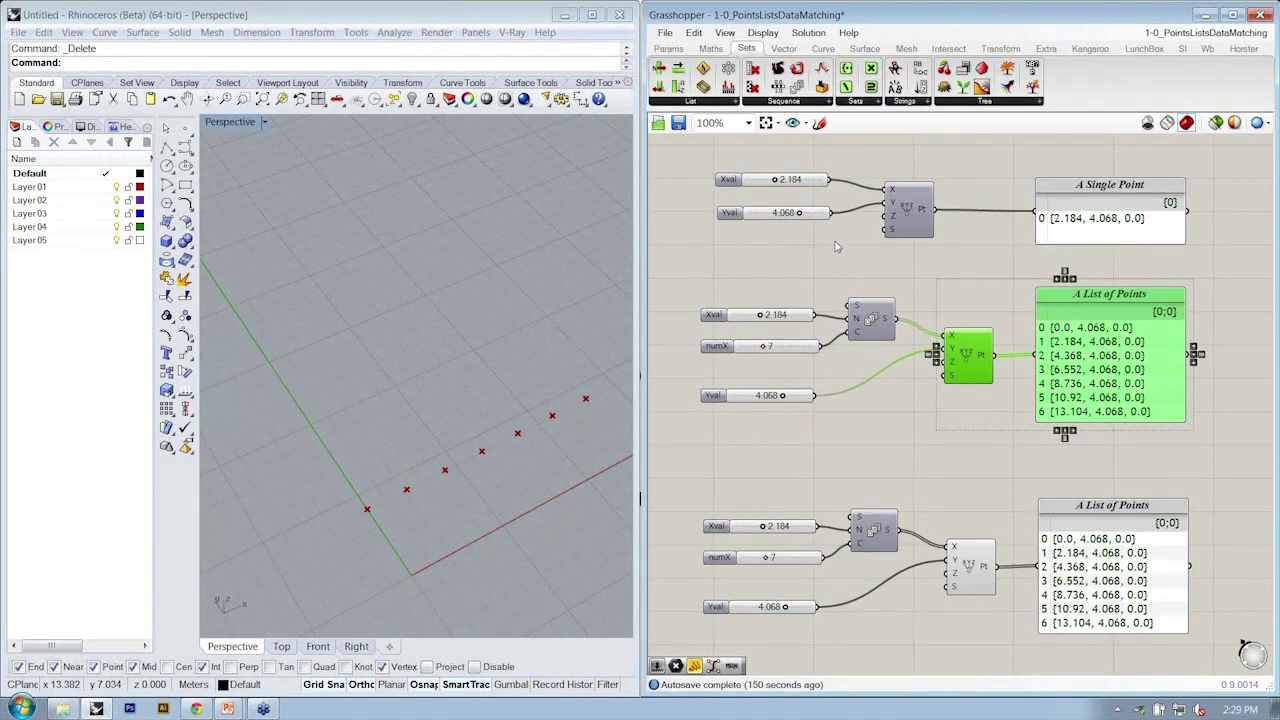
pyautogui.click(1136, 276)
pyautogui.scroll(-1, 1062, 307)
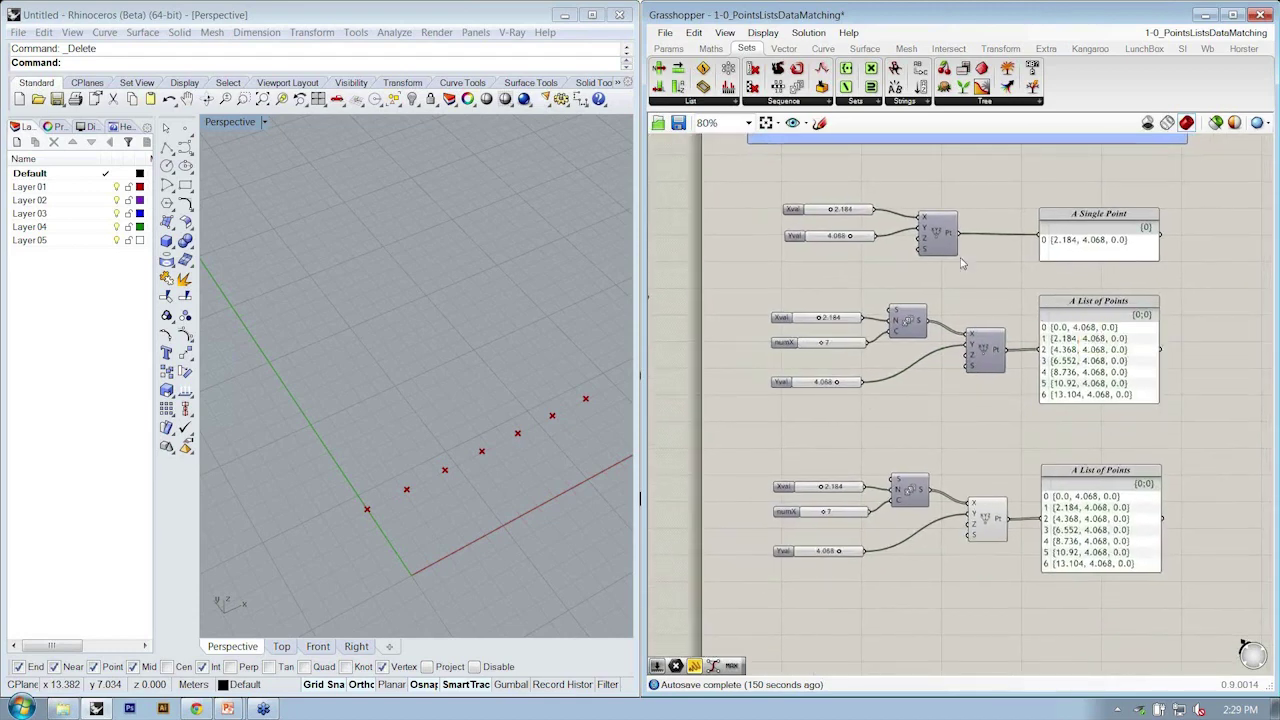
# Step: Pan the canvas and orbit the Perspective view to review the stacked definitions
pyautogui.moveTo(1075, 311); pyautogui.dragTo(1062, 316, button='right')
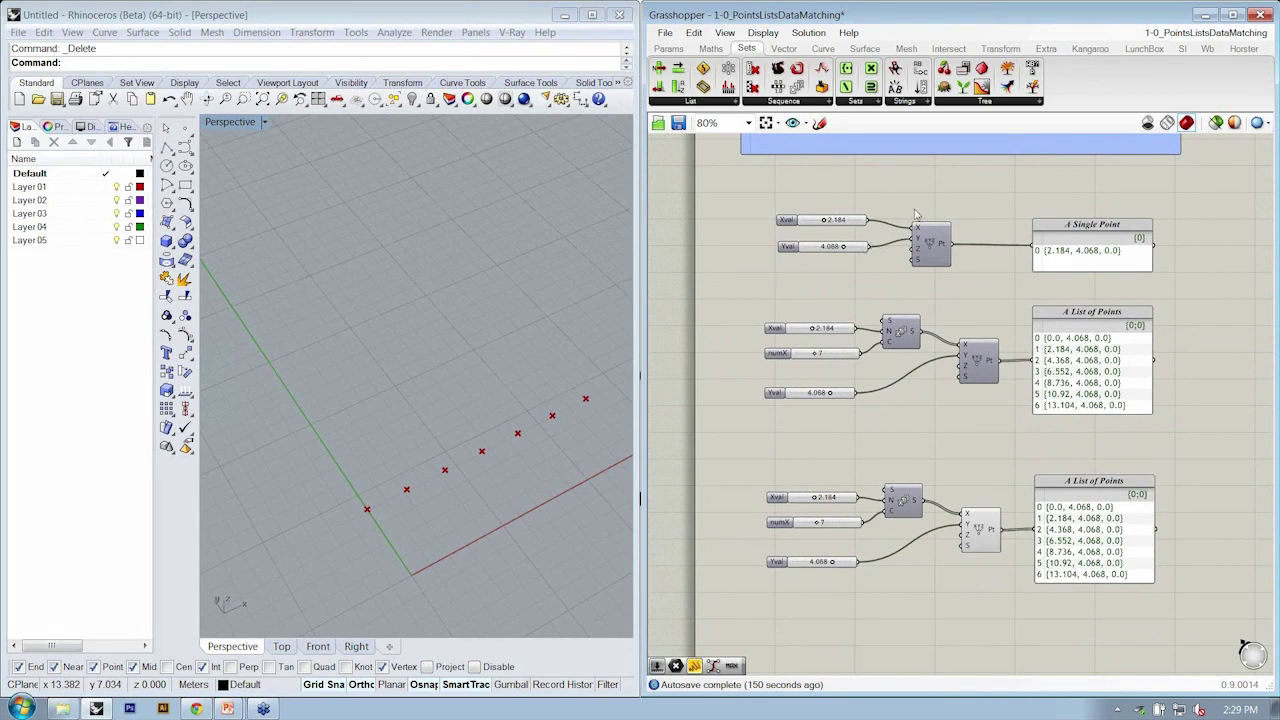
pyautogui.moveTo(486, 429); pyautogui.dragTo(450, 420, button='right')
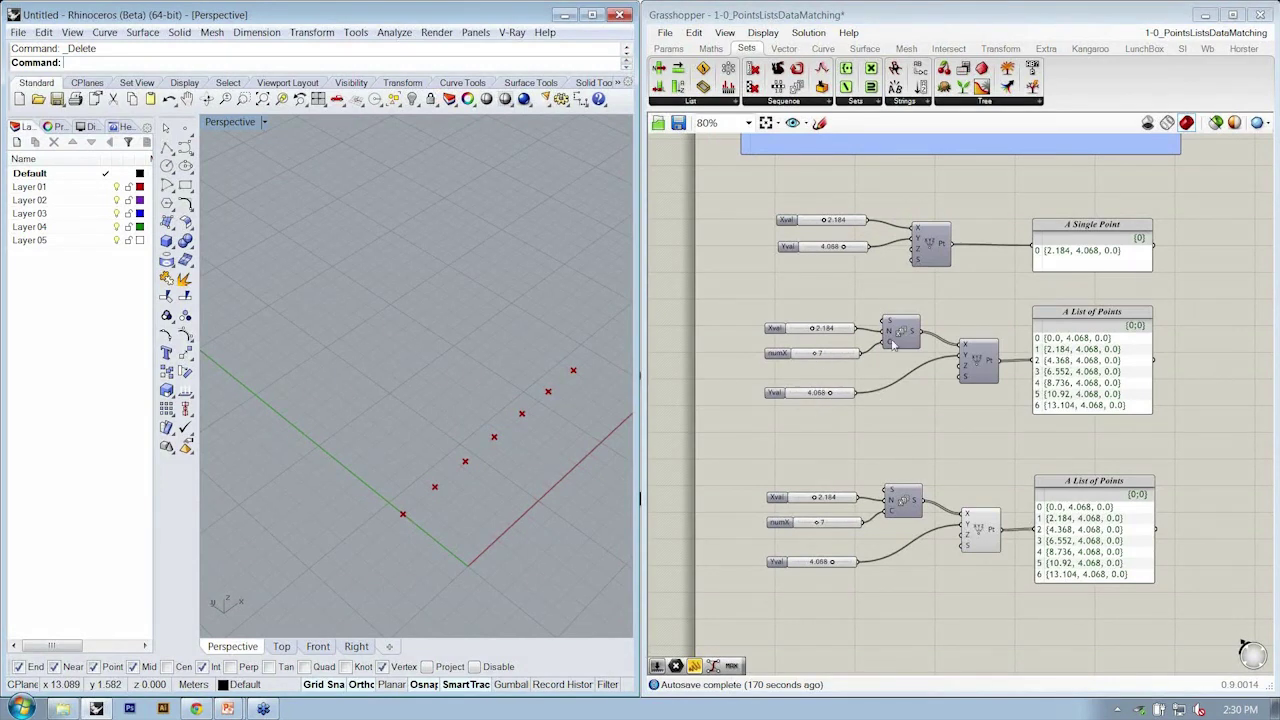
pyautogui.scroll(2, 885, 365)
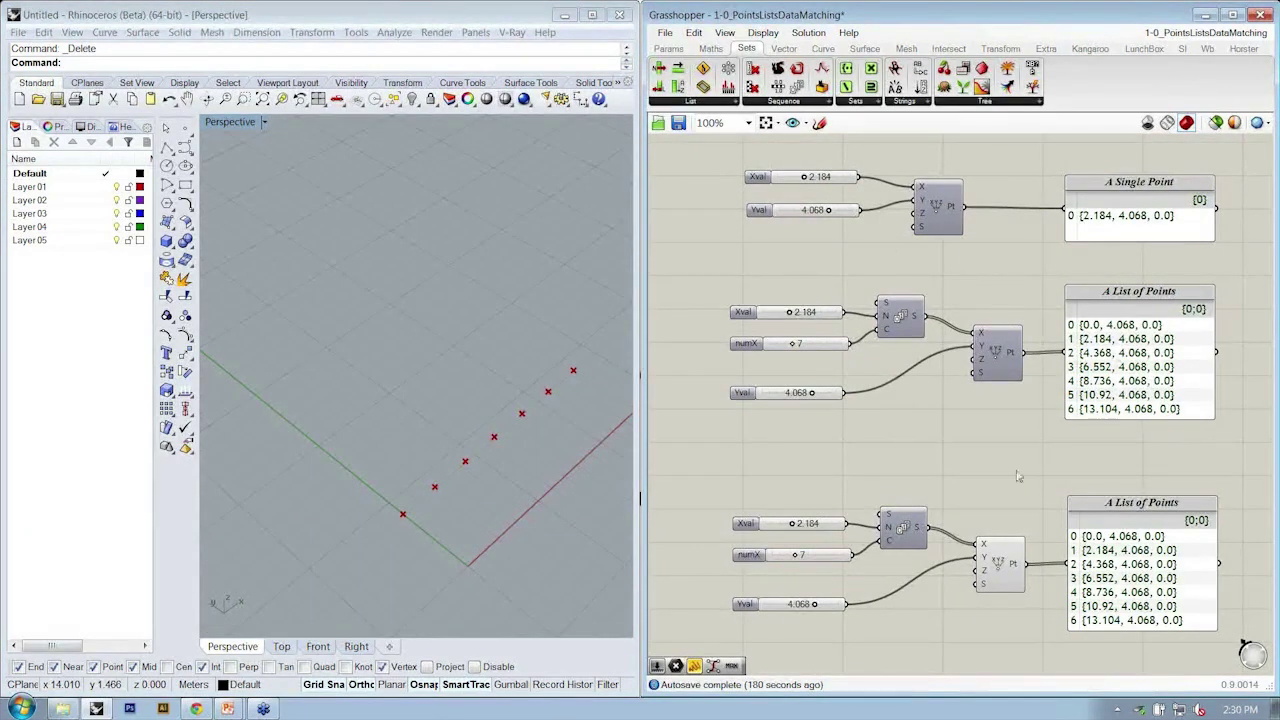
pyautogui.moveTo(1018, 477); pyautogui.dragTo(1024, 423, button='right')
pyautogui.moveTo(907, 418); pyautogui.dragTo(912, 445, button='right')
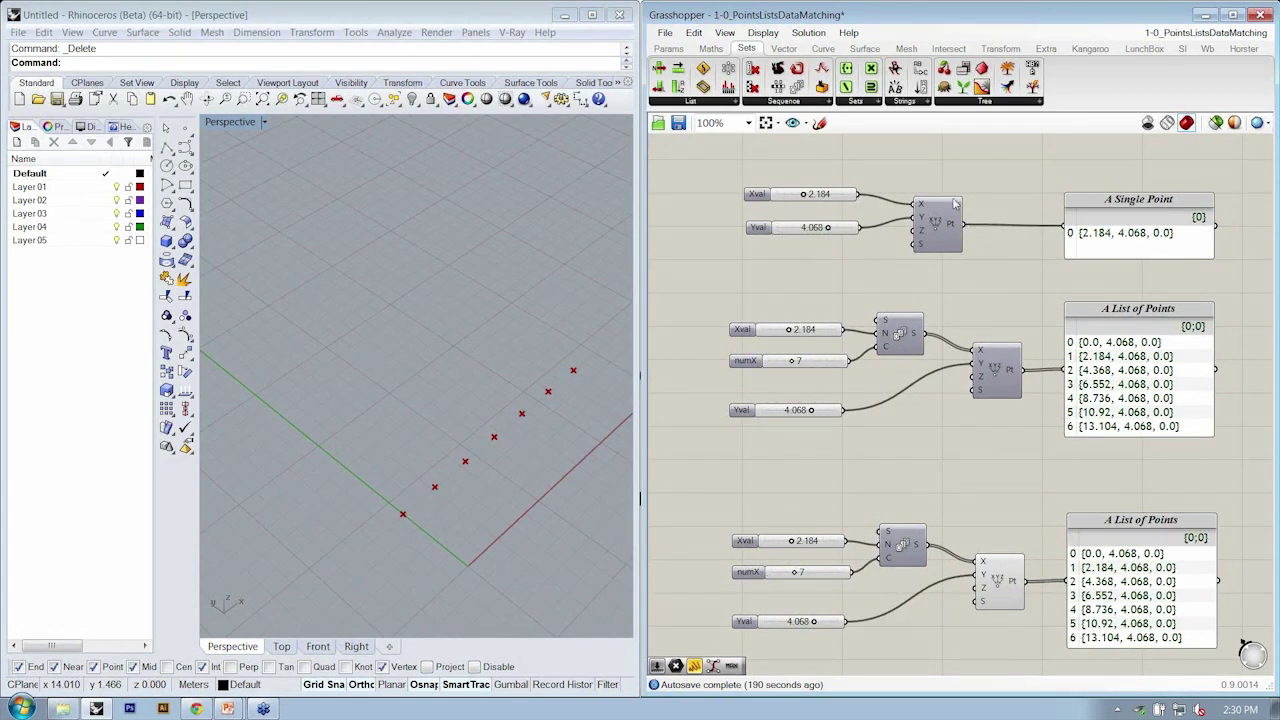
# Step: Nudge the top and middle Construct Point components, checking their options without changes
pyautogui.moveTo(940, 218); pyautogui.dragTo(928, 222)
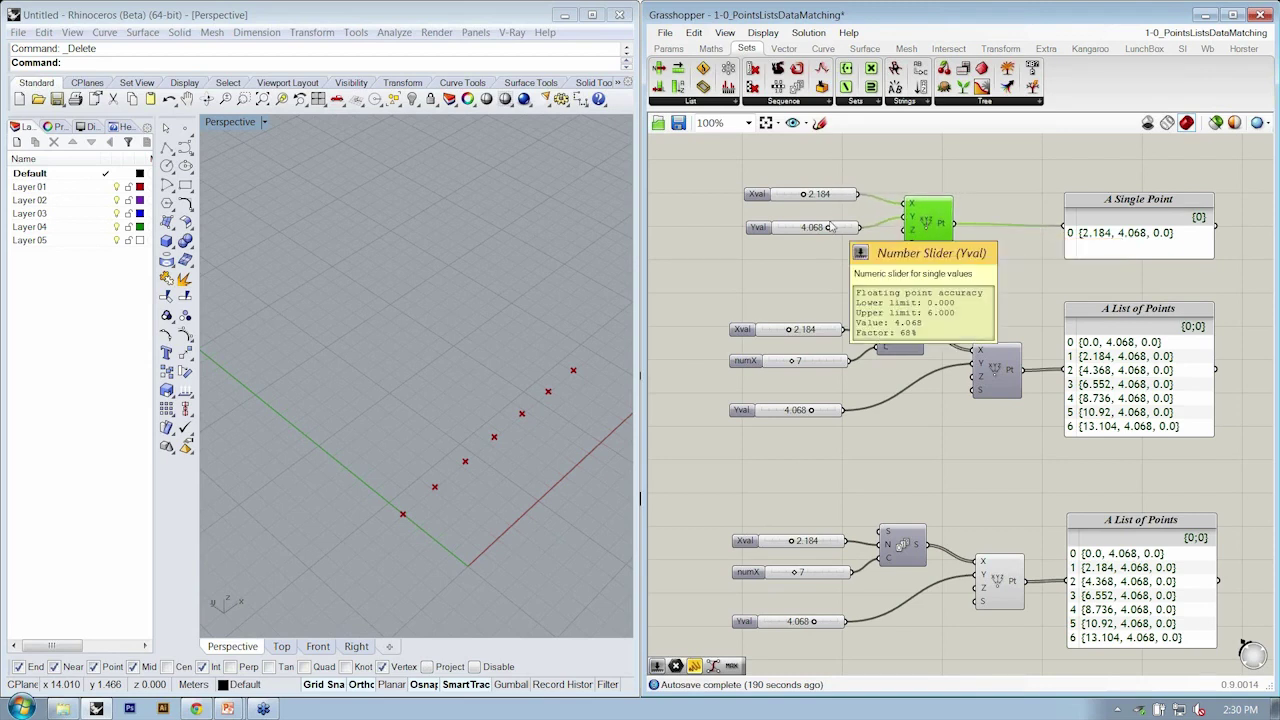
pyautogui.moveTo(992, 376); pyautogui.dragTo(980, 378)
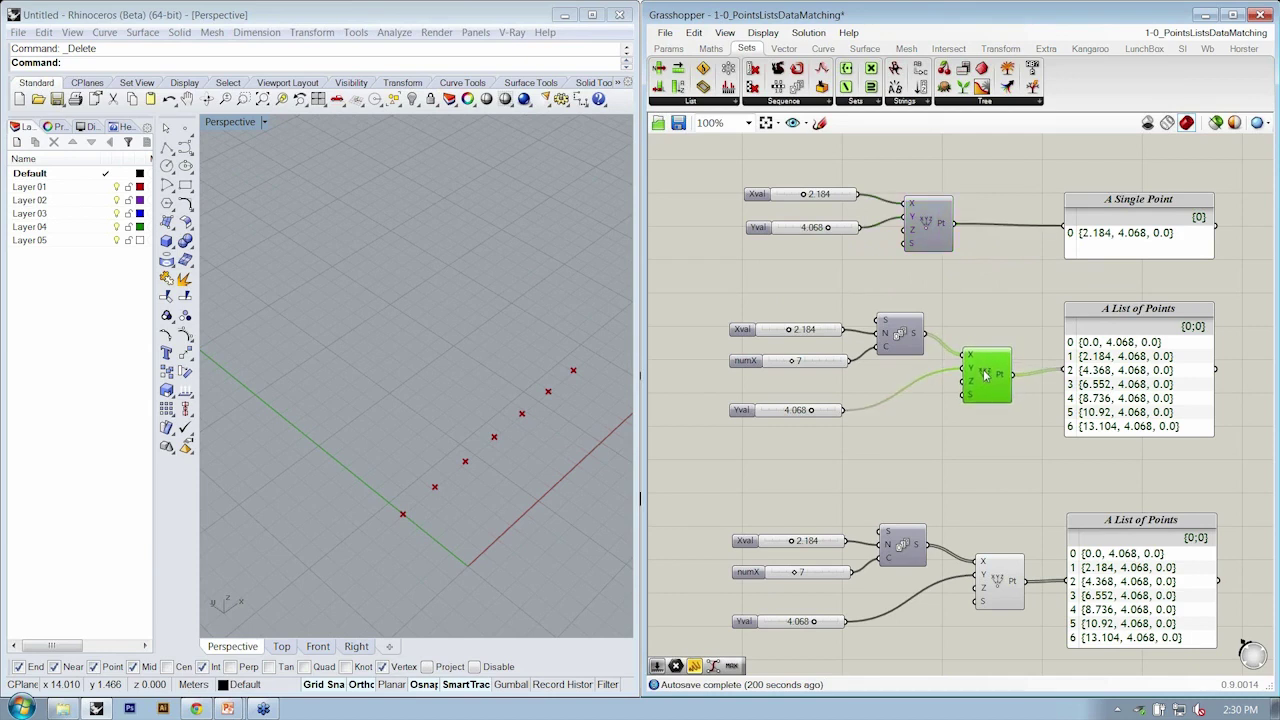
pyautogui.rightClick(978, 372)
pyautogui.rightClick(998, 566)
pyautogui.press('Escape')
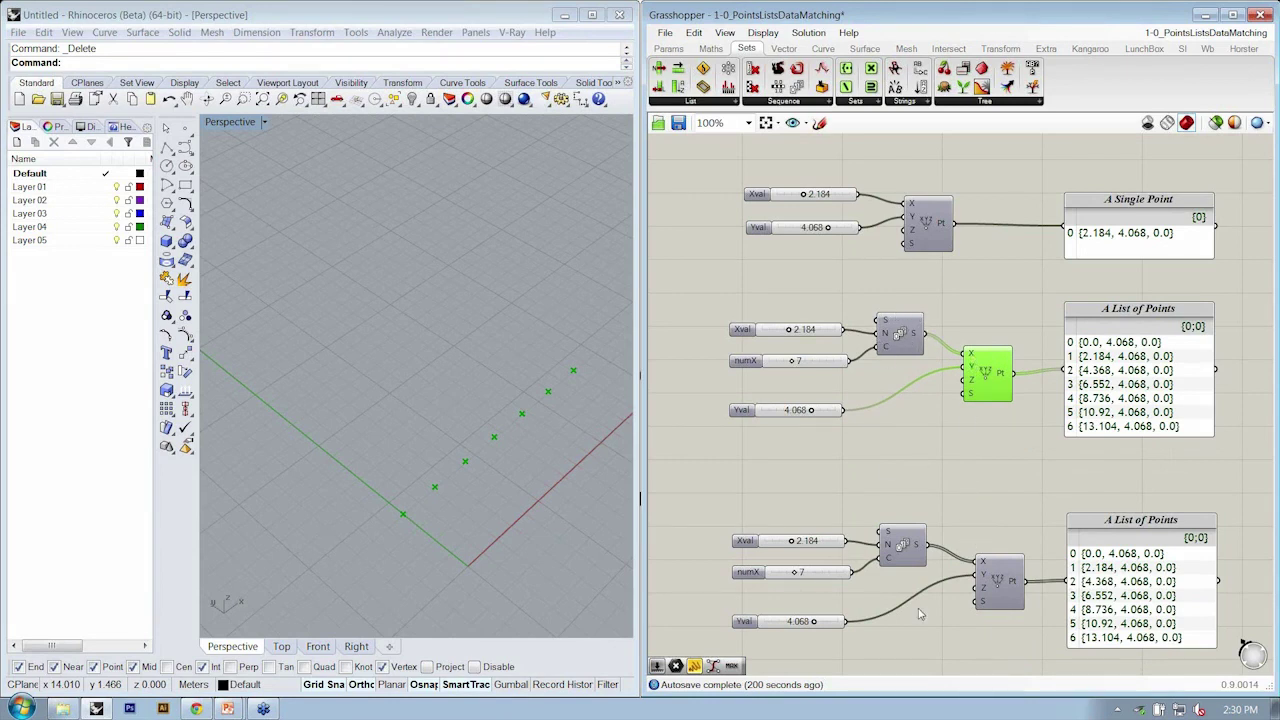
pyautogui.click(920, 481)
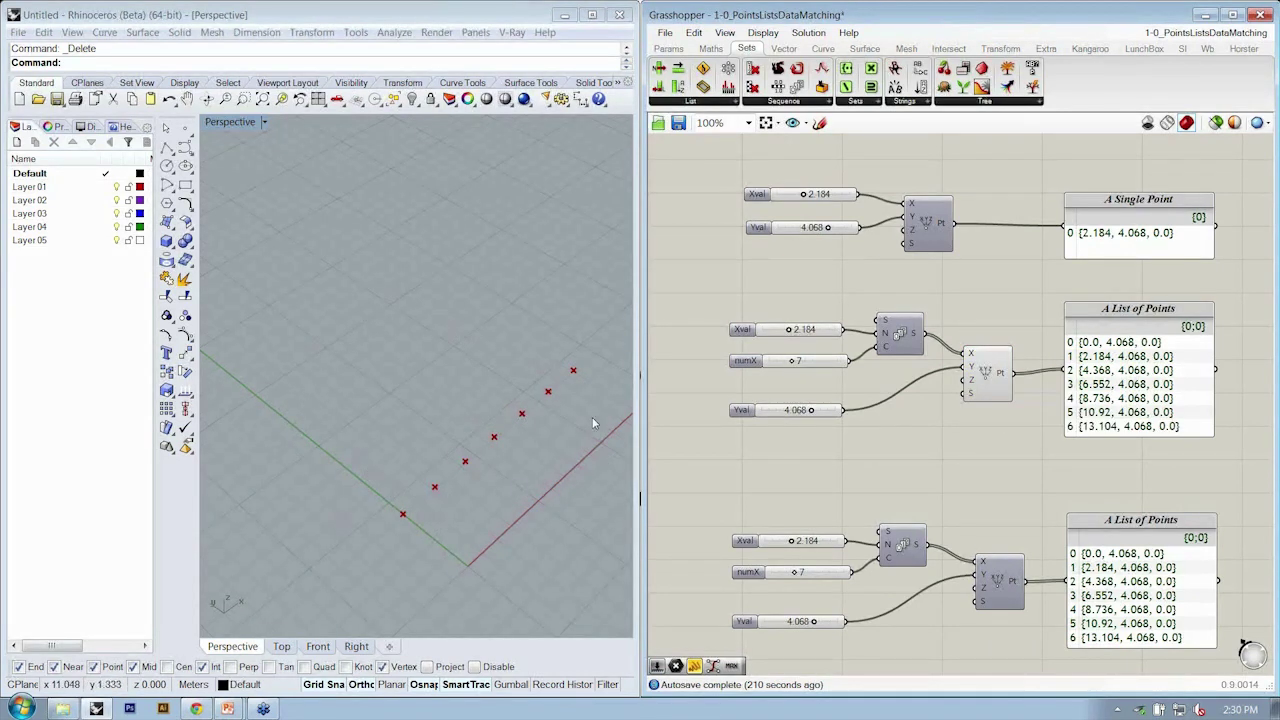
# Step: Pan the canvas to frame the single-point setup and both seven-point list definitions
pyautogui.moveTo(861, 465); pyautogui.dragTo(845, 418, button='right')
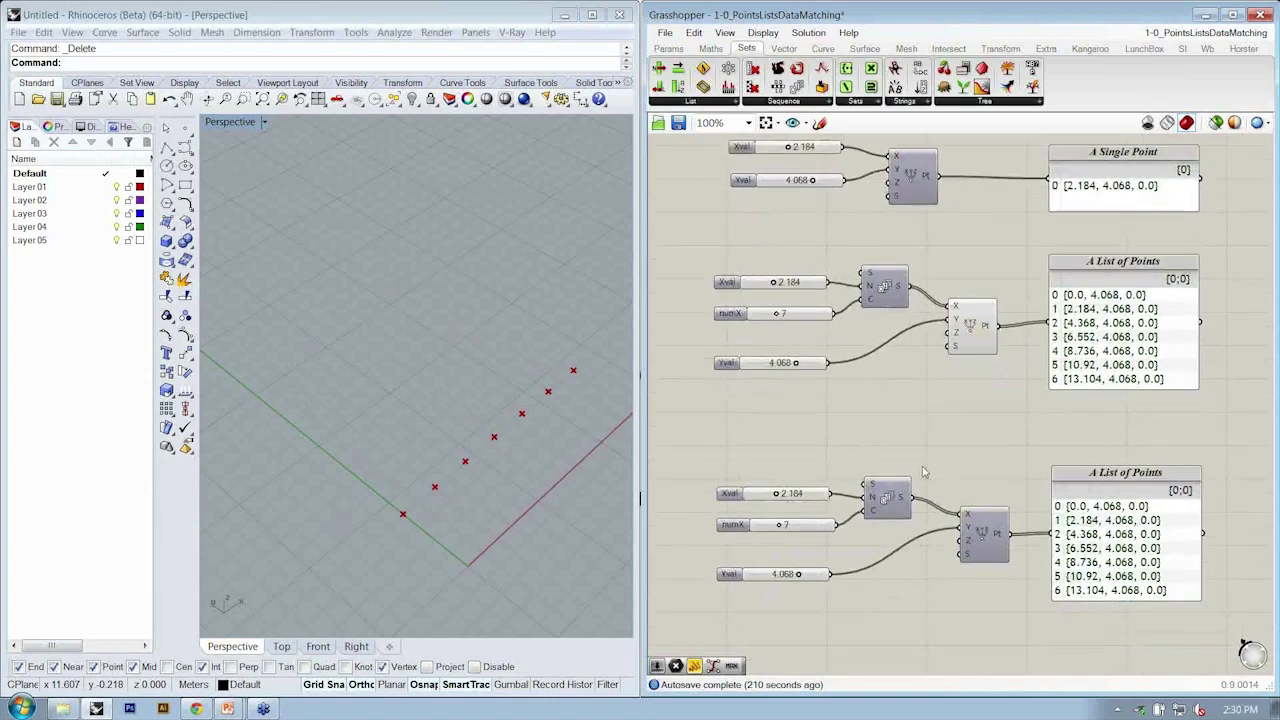
pyautogui.moveTo(899, 338); pyautogui.dragTo(891, 350, button='right')
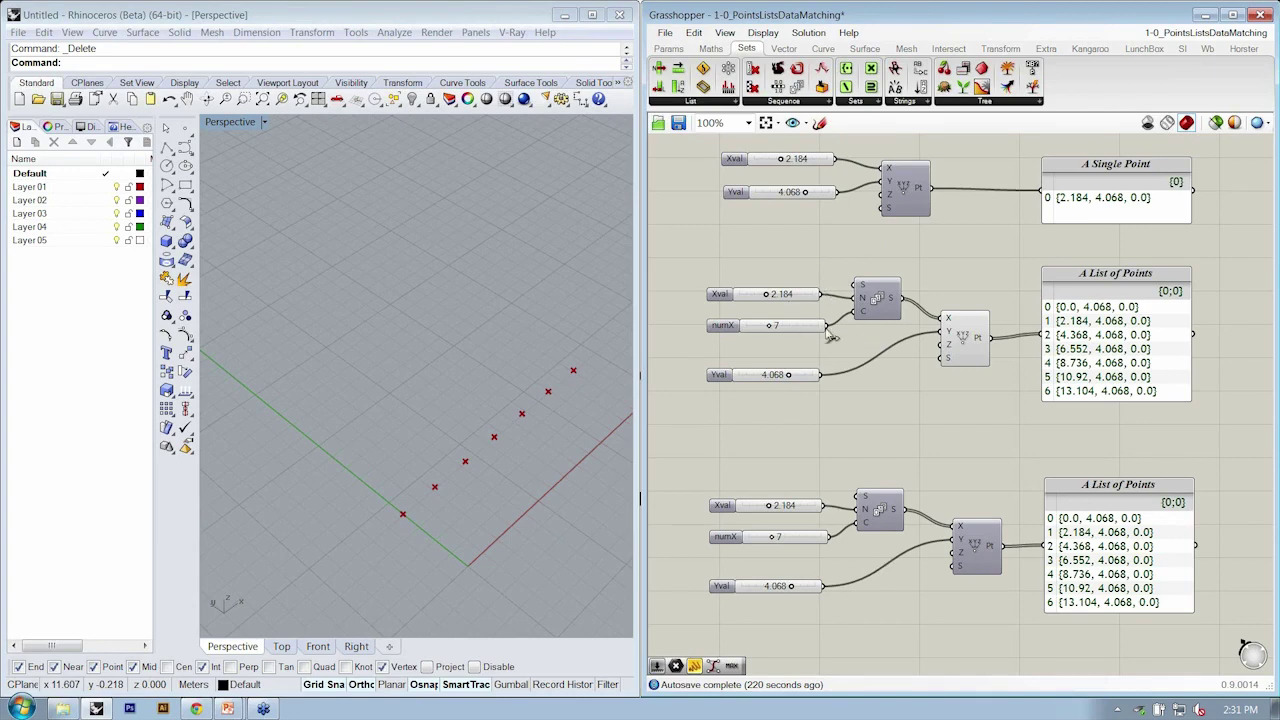
pyautogui.moveTo(893, 462); pyautogui.dragTo(902, 461, button='right')
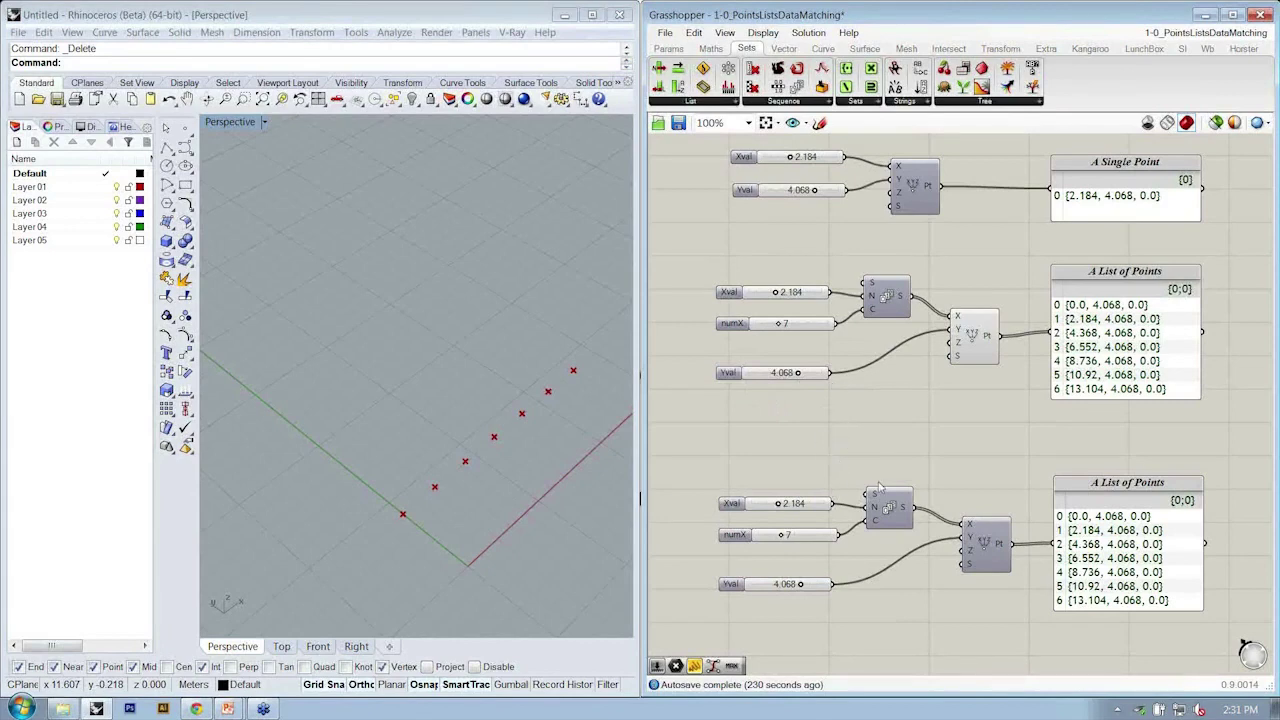
pyautogui.moveTo(841, 357); pyautogui.dragTo(830, 341, button='right')
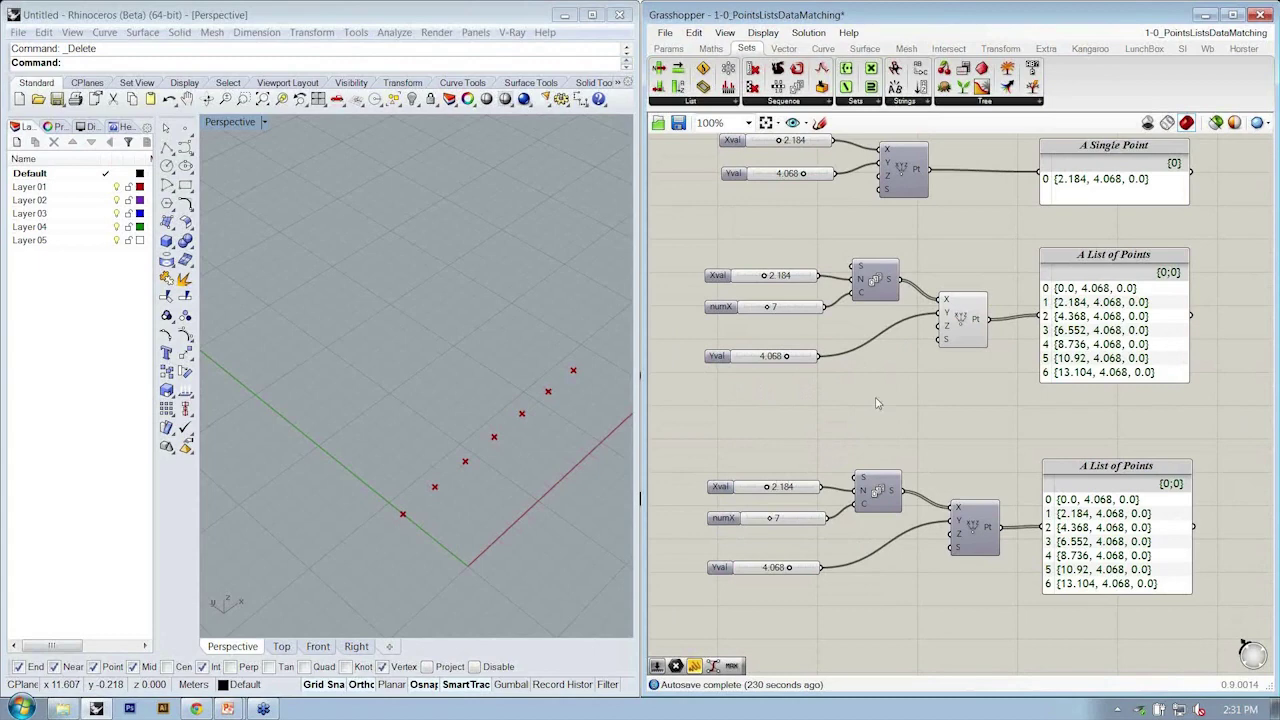
pyautogui.moveTo(876, 403); pyautogui.dragTo(883, 433, button='right')
# Step: Window-select and group the single-point setup with Ctrl+G, then the middle and lower list definitions
pyautogui.moveTo(1206, 272); pyautogui.dragTo(728, 165)
pyautogui.hotkey('ctrl', 'g')
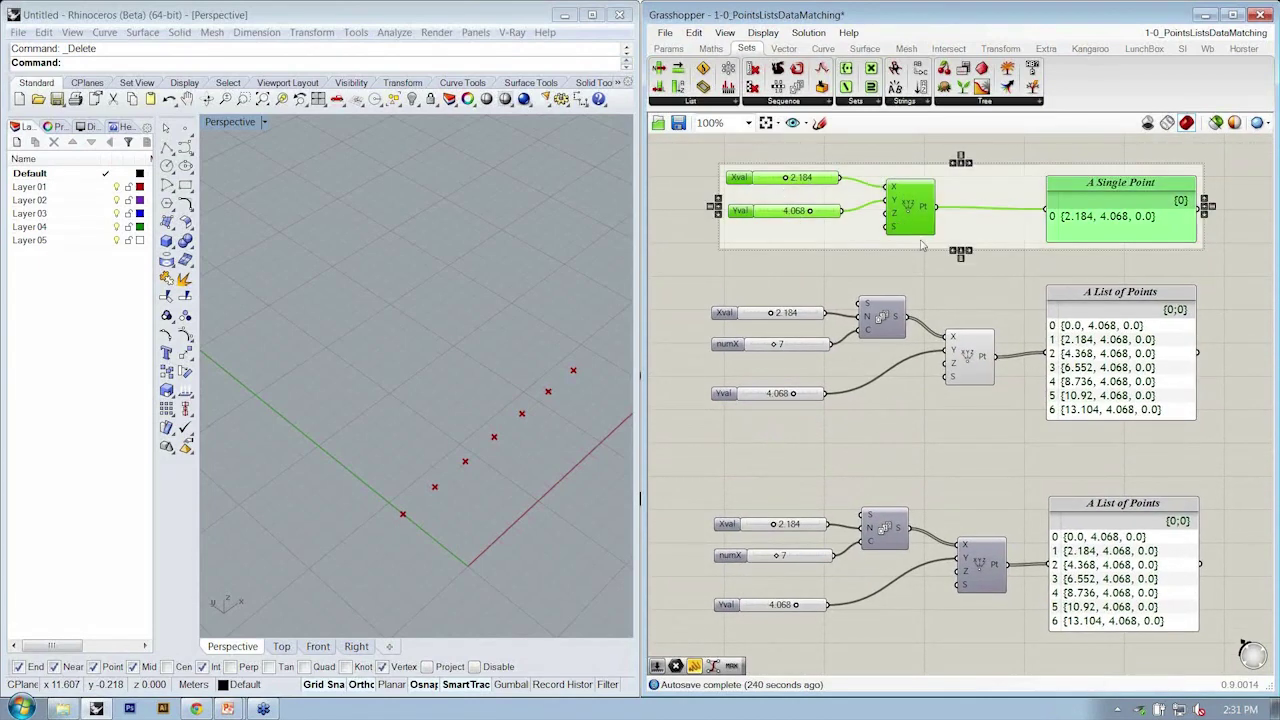
pyautogui.moveTo(1218, 287); pyautogui.dragTo(705, 452)
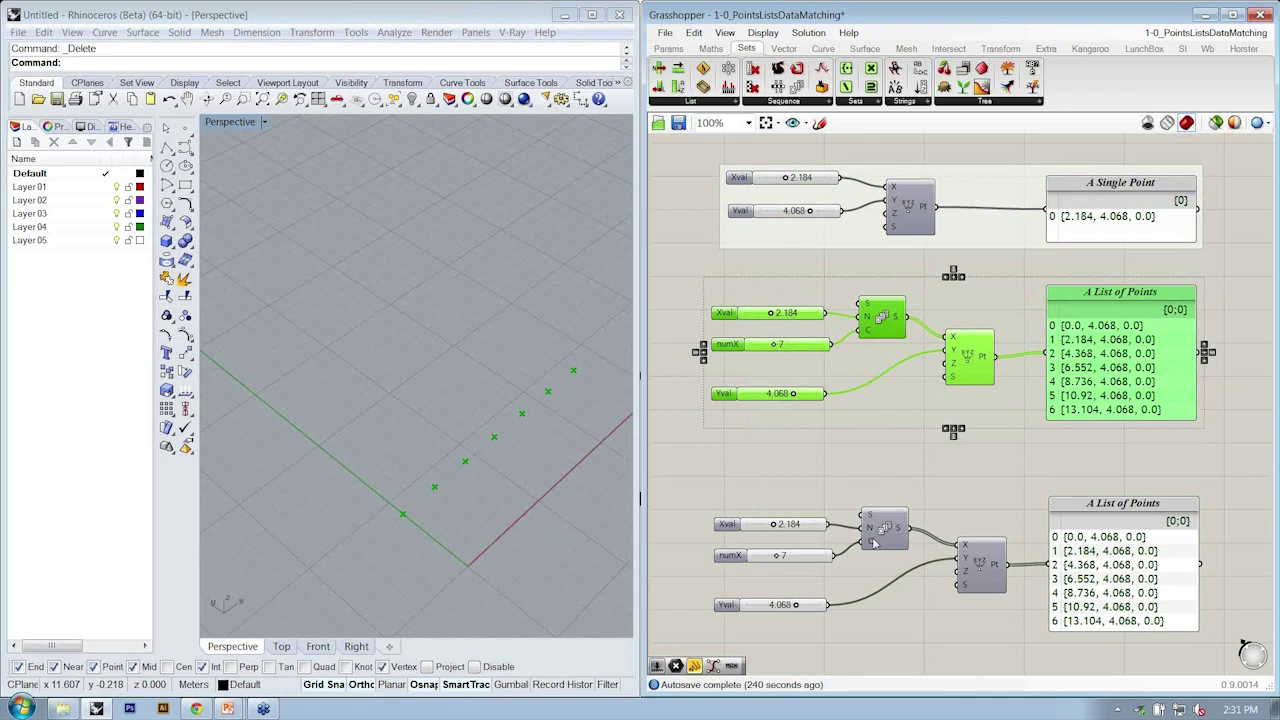
pyautogui.click(692, 32)
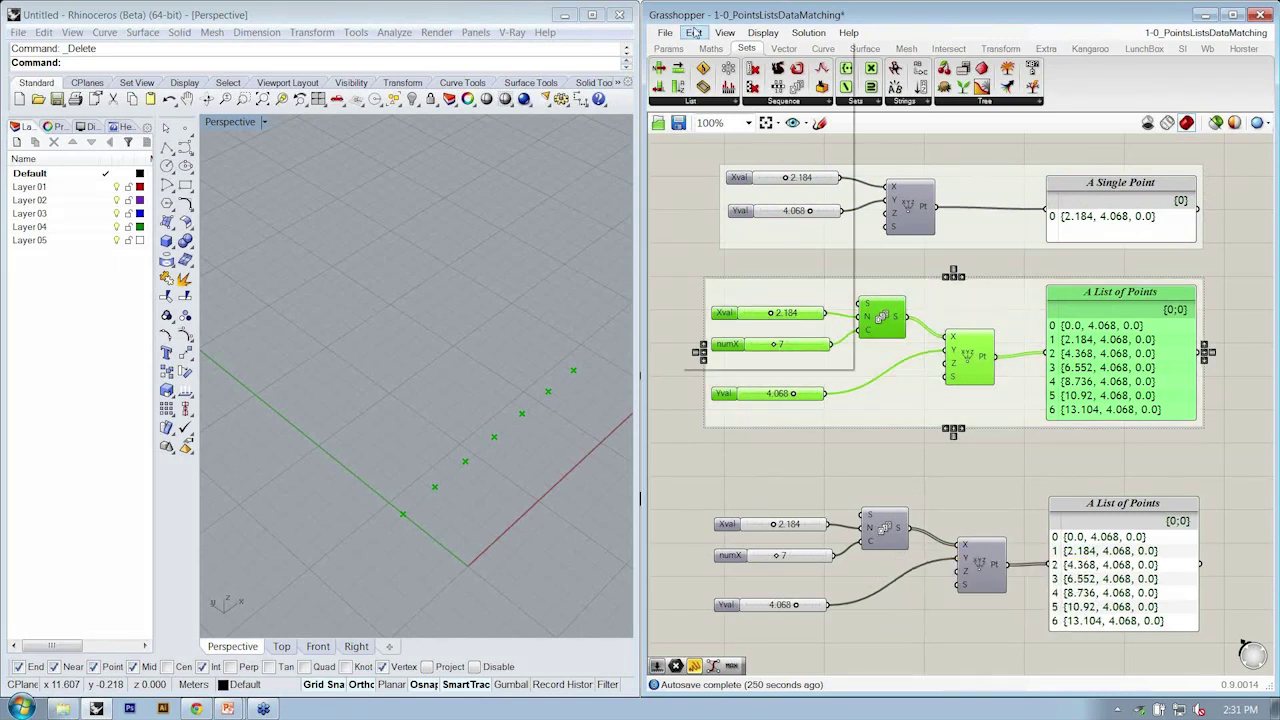
pyautogui.click(885, 575)
pyautogui.moveTo(1232, 477); pyautogui.dragTo(704, 684)
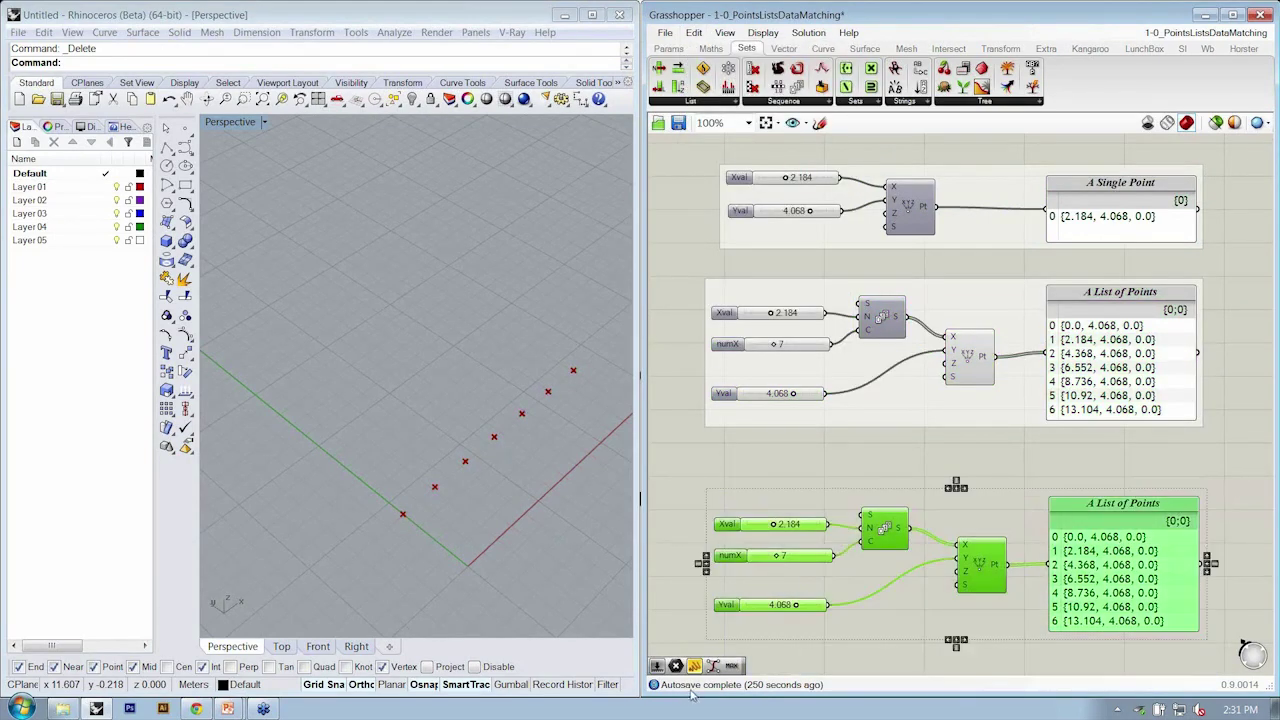
pyautogui.click(848, 449)
pyautogui.moveTo(848, 449)
pyautogui.mouseDown(button='right')
pyautogui.moveTo(831, 440)
pyautogui.moveTo(839, 457)
pyautogui.mouseUp(button='right')
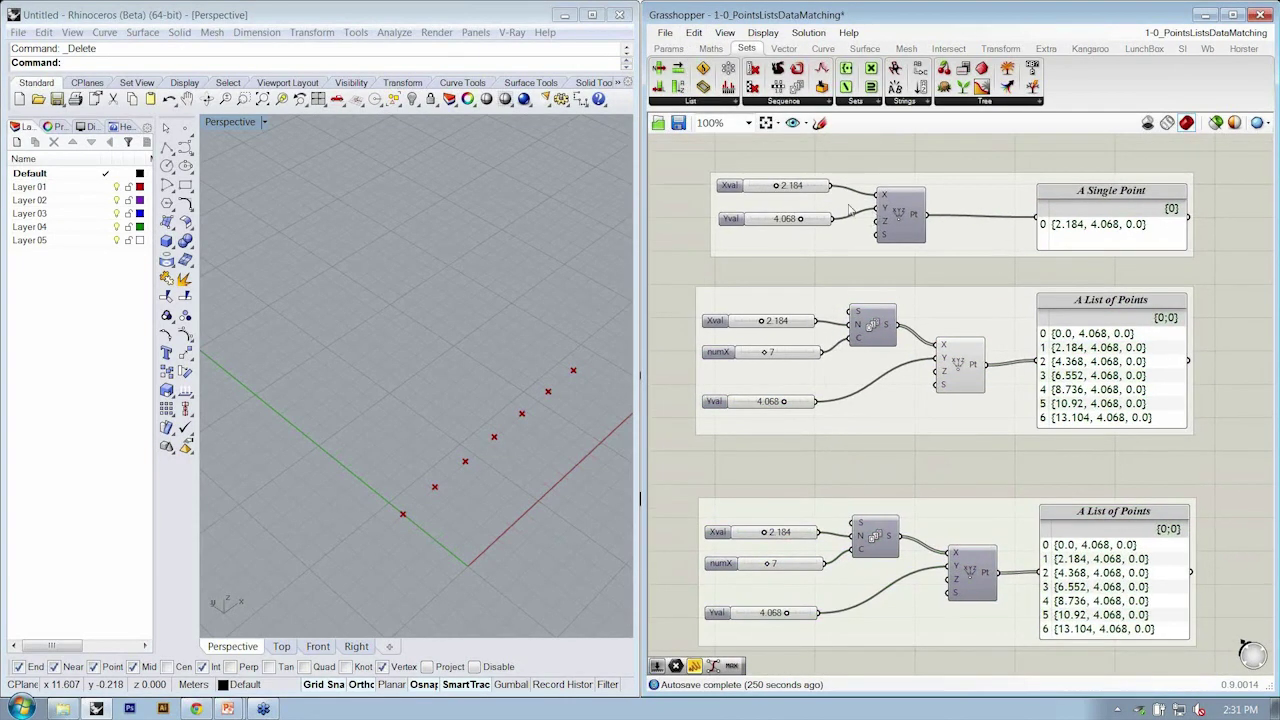
# Step: Turn off preview of the middle list's Pt component and zoom in on the lower group
pyautogui.rightClick(957, 368)
pyautogui.click(988, 395)
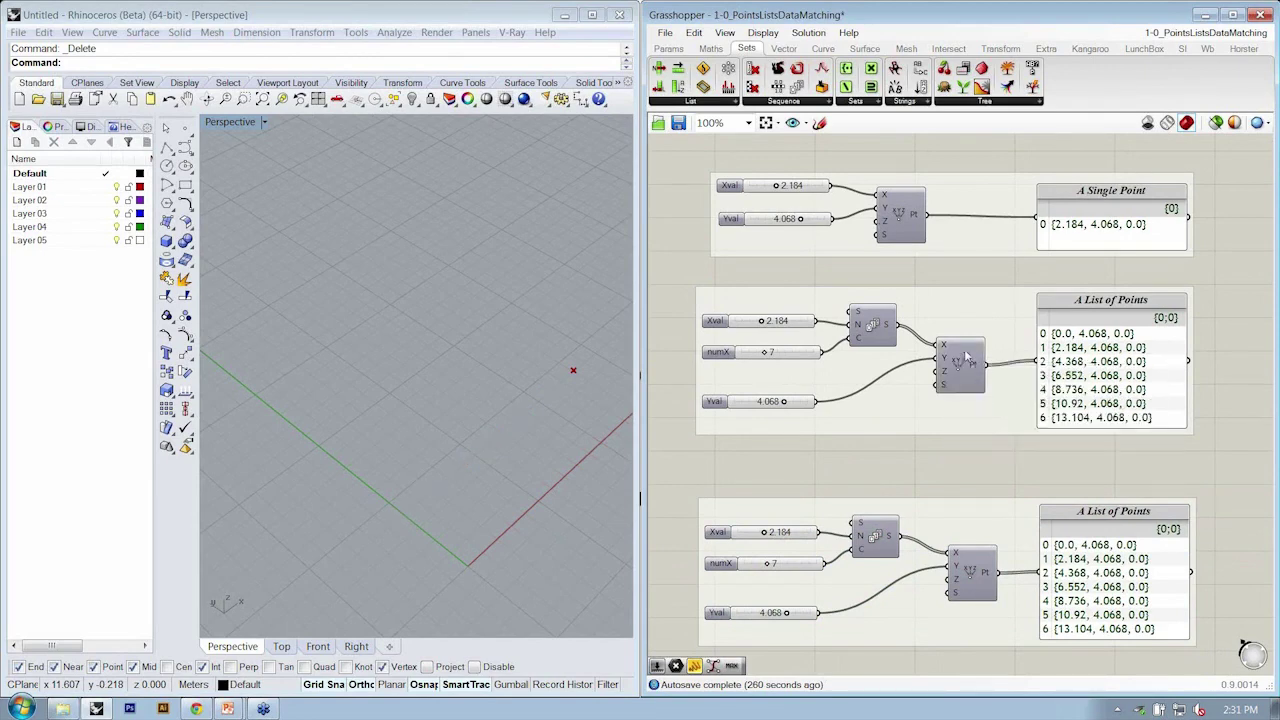
pyautogui.scroll(2, 890, 340)
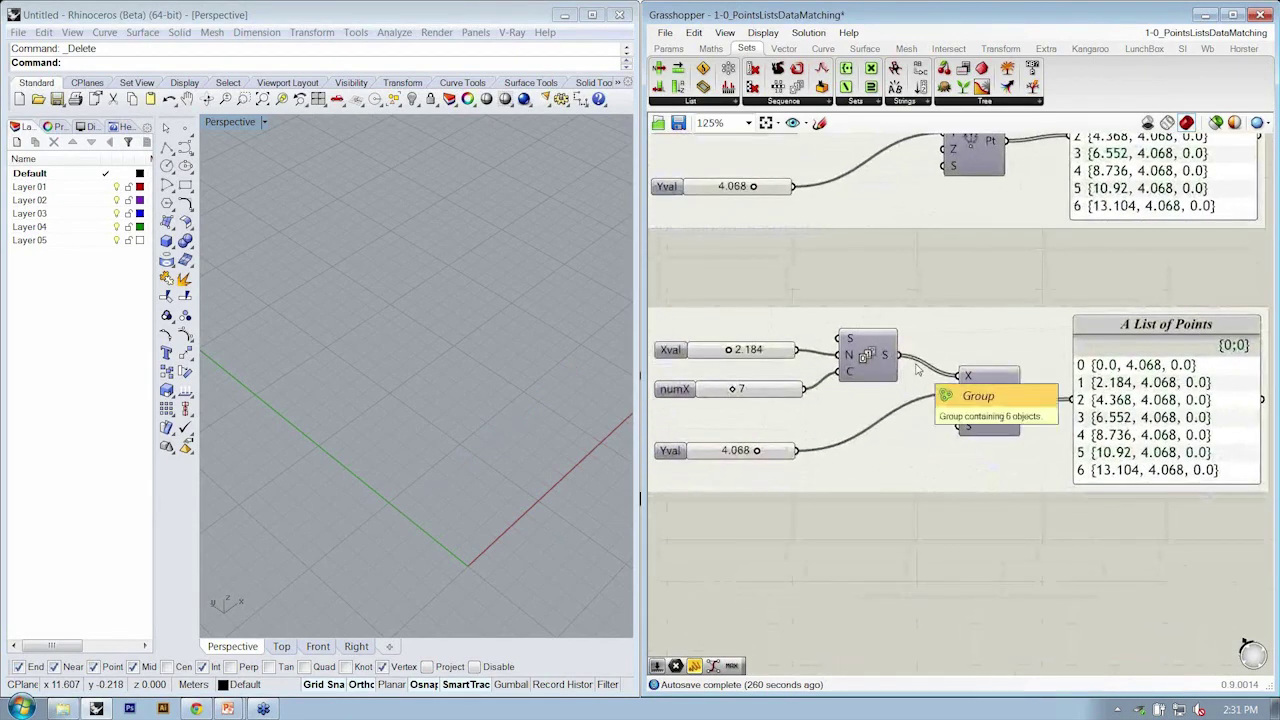
pyautogui.scroll(-2, 909, 364)
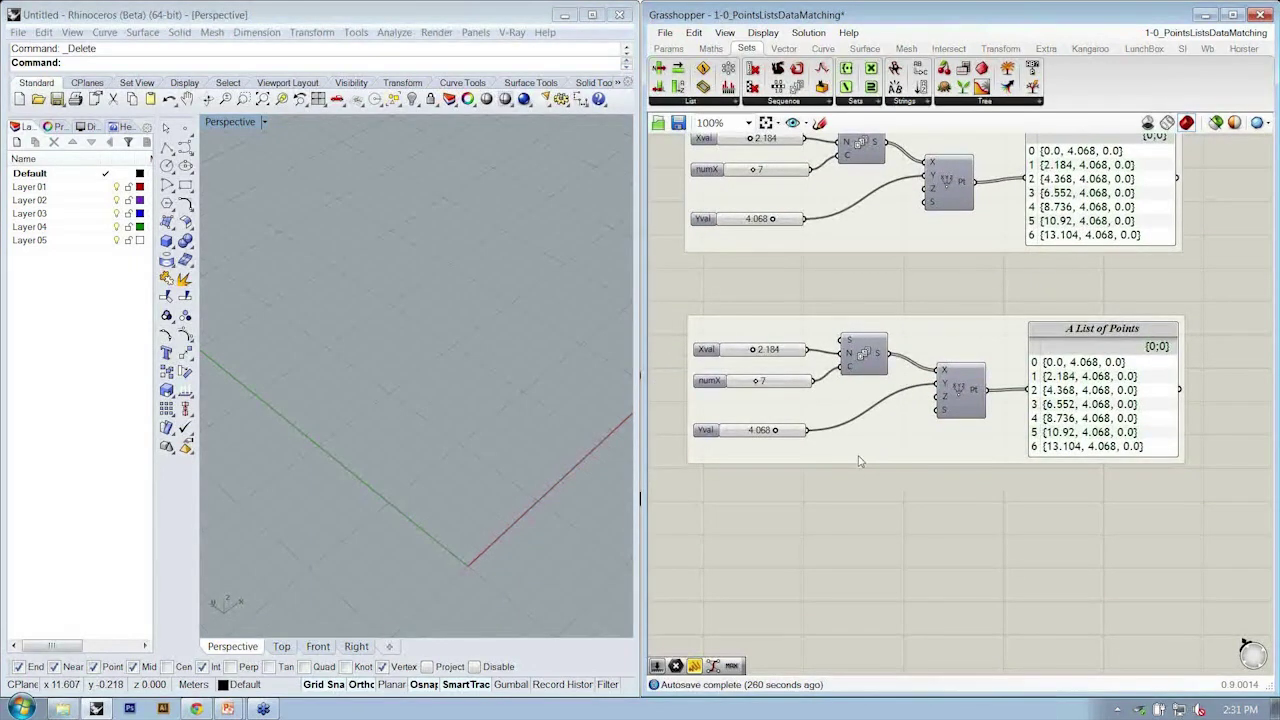
pyautogui.scroll(1, 925, 422)
pyautogui.scroll(2, 925, 422)
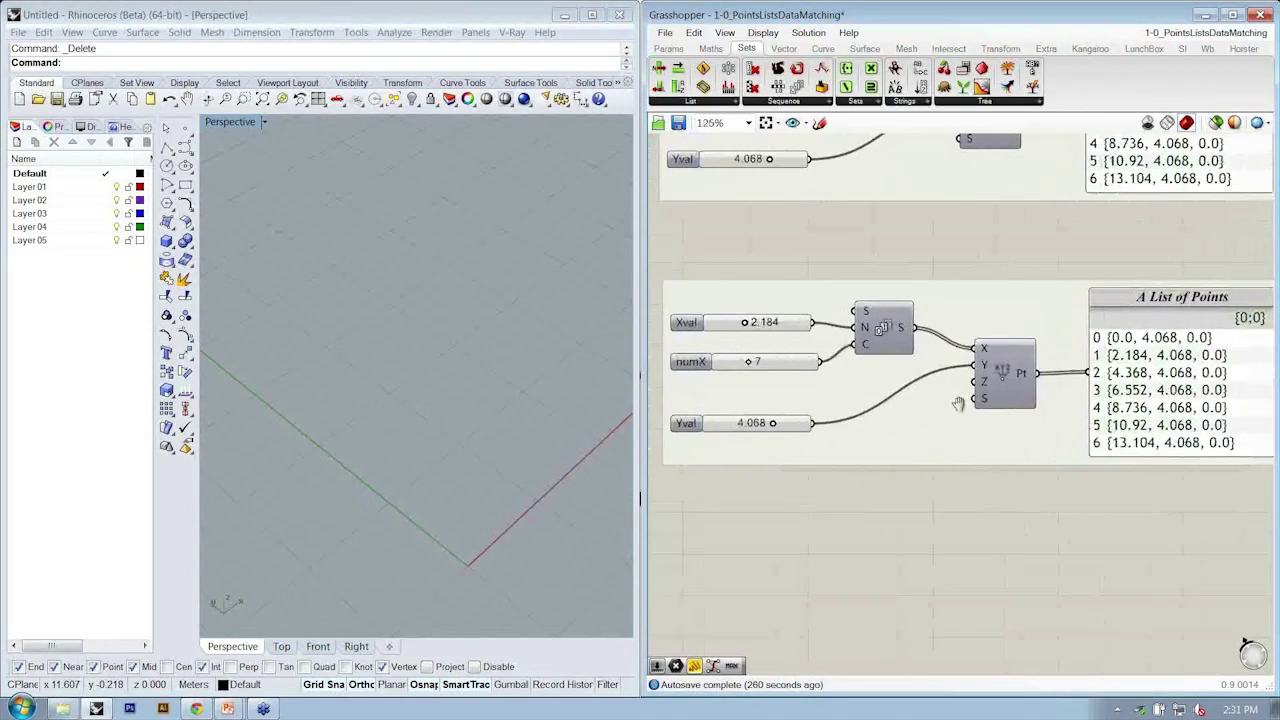
# Step: Select the lower Series component and nudge it slightly left
pyautogui.click(877, 332)
pyautogui.moveTo(877, 332); pyautogui.dragTo(873, 334)
pyautogui.moveTo(898, 336)
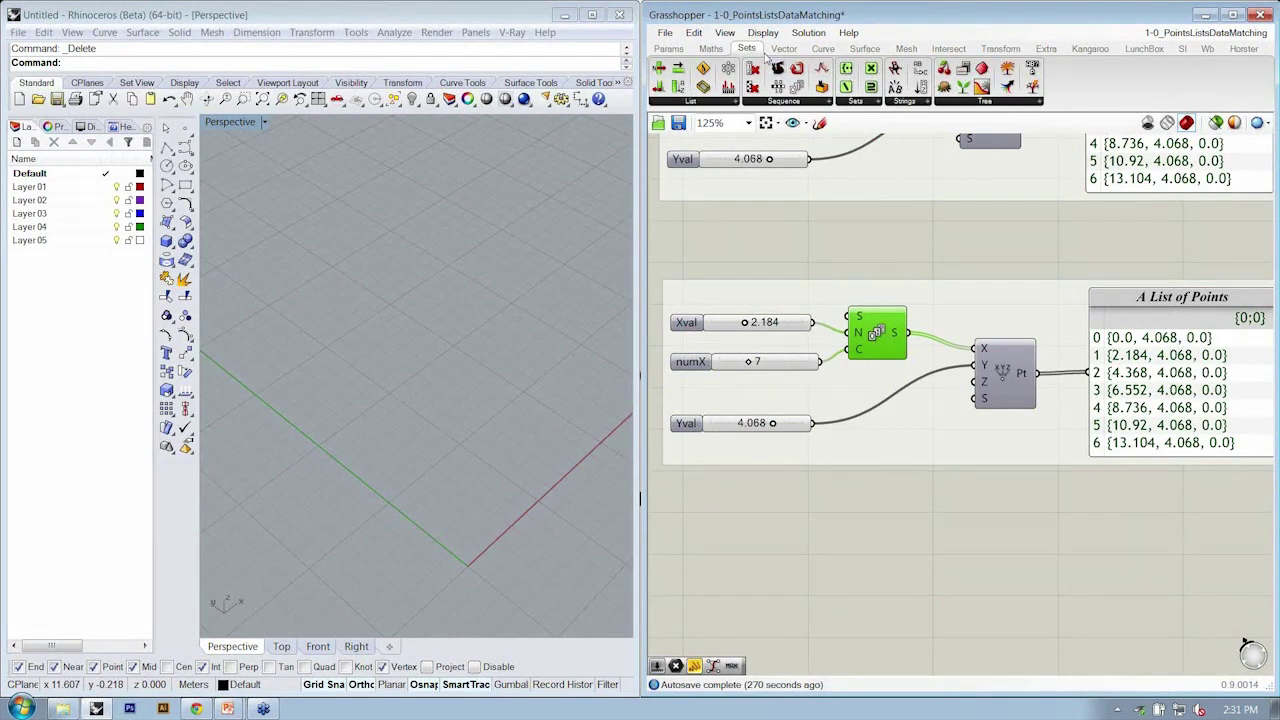
# Step: Add a second Series below the lower group and wire Yval into its step input
pyautogui.click(757, 104)
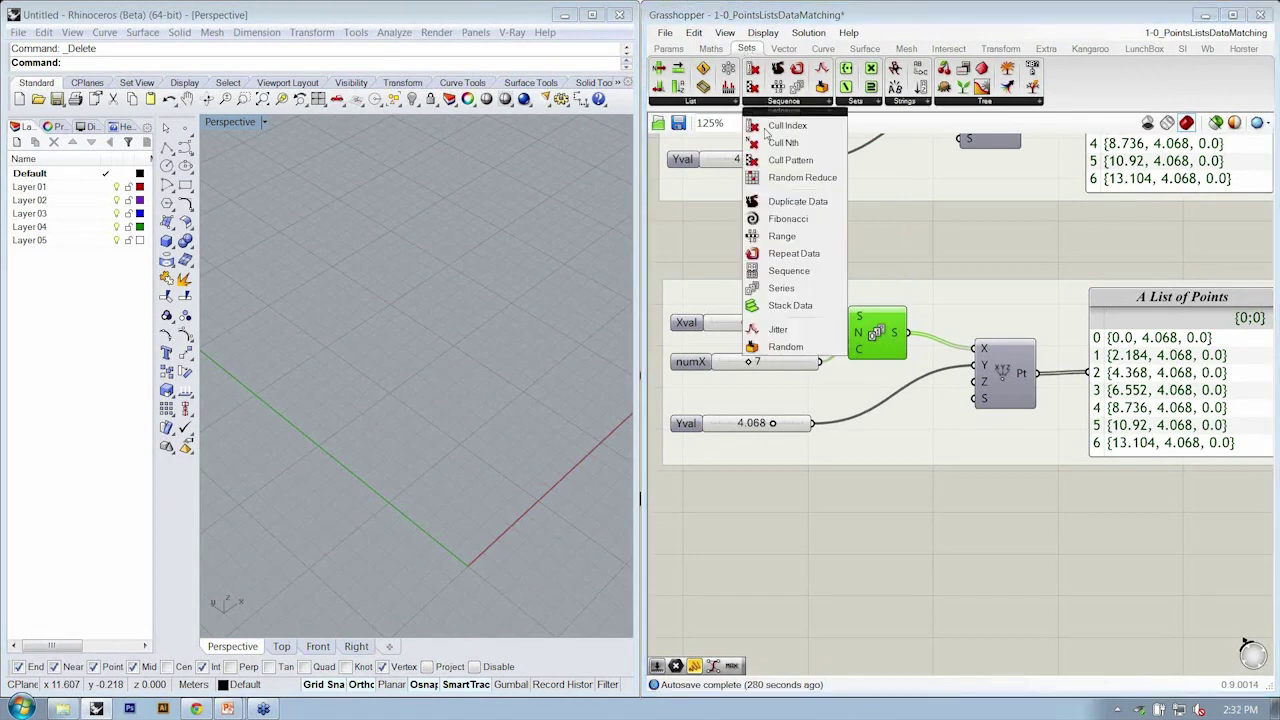
pyautogui.click(780, 289)
pyautogui.moveTo(897, 441); pyautogui.dragTo(888, 472)
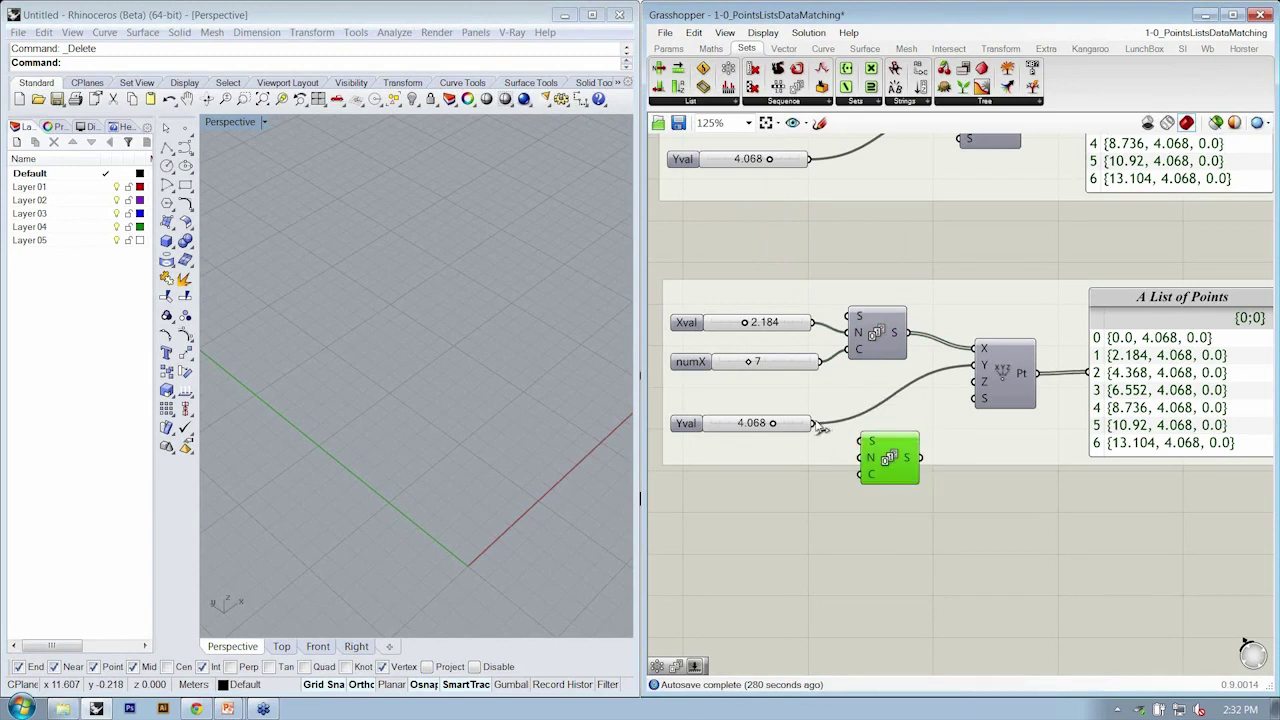
pyautogui.moveTo(818, 426); pyautogui.dragTo(881, 459)
pyautogui.click(800, 366)
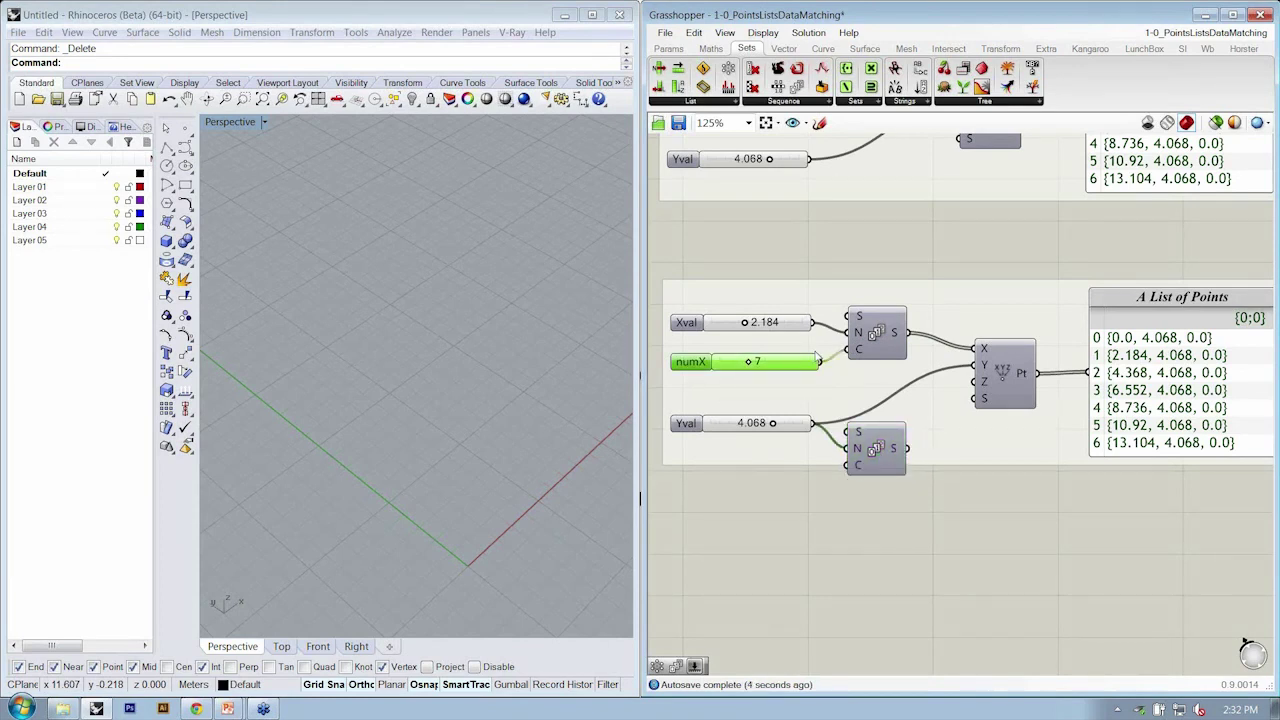
pyautogui.moveTo(806, 366)
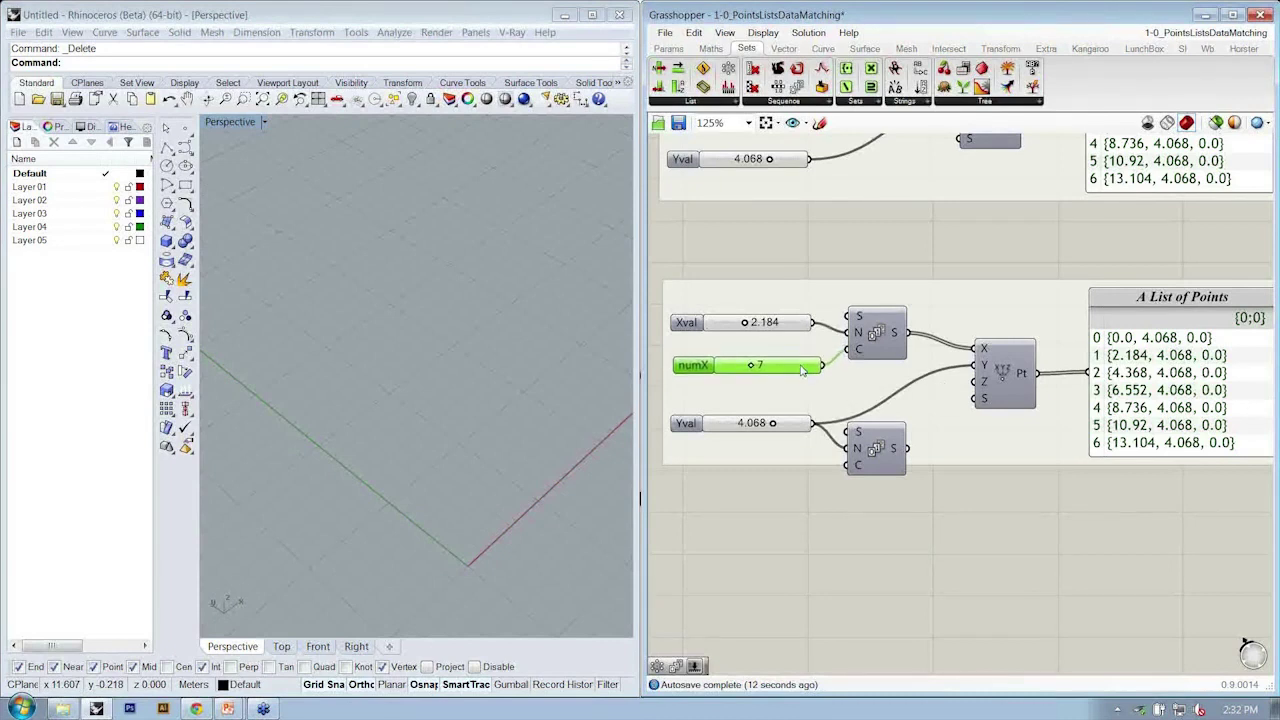
# Step: Copy the numX slider, rename it numY at 7, and wire it into the new Series count
pyautogui.moveTo(802, 367); pyautogui.dragTo(801, 487)
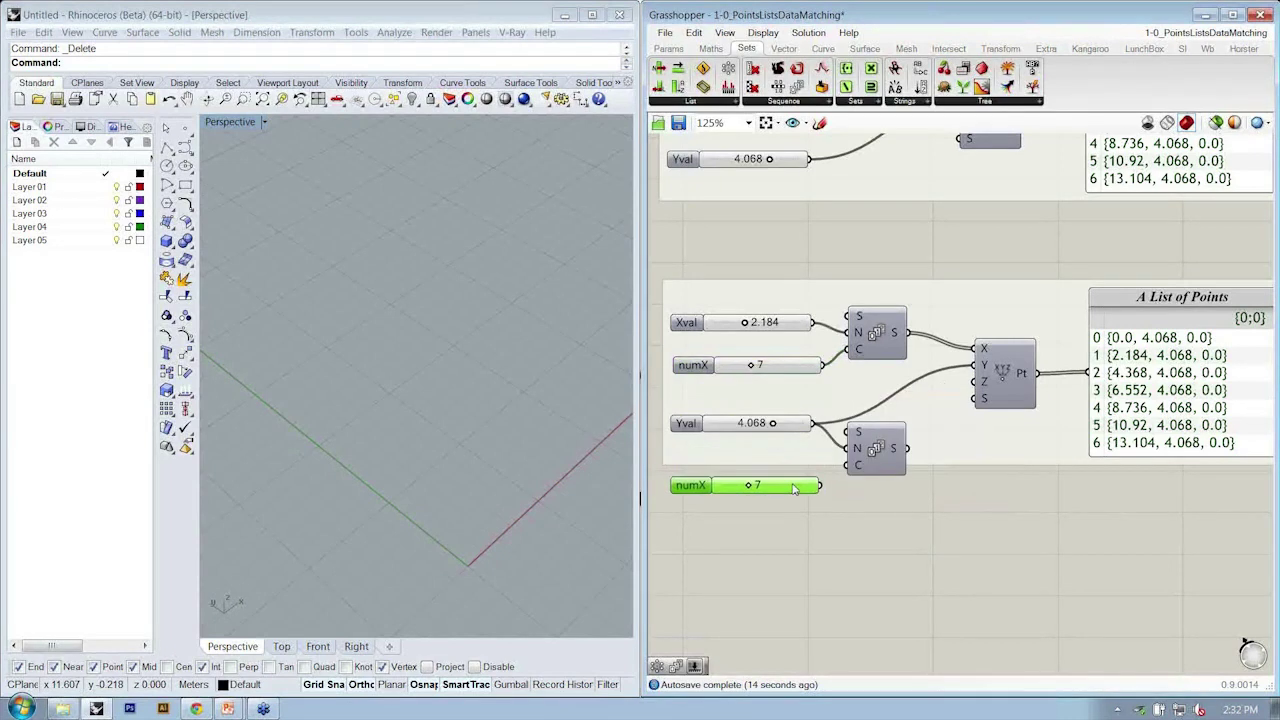
pyautogui.rightClick(706, 490)
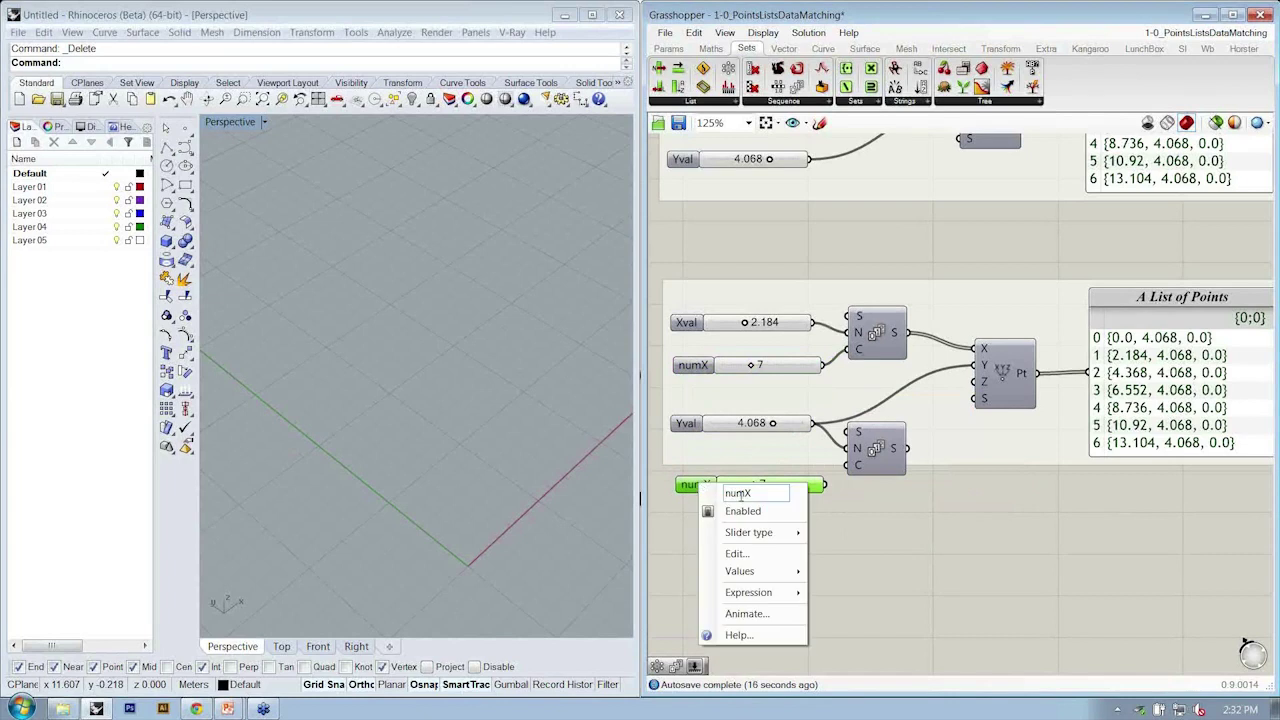
pyautogui.press('Return')
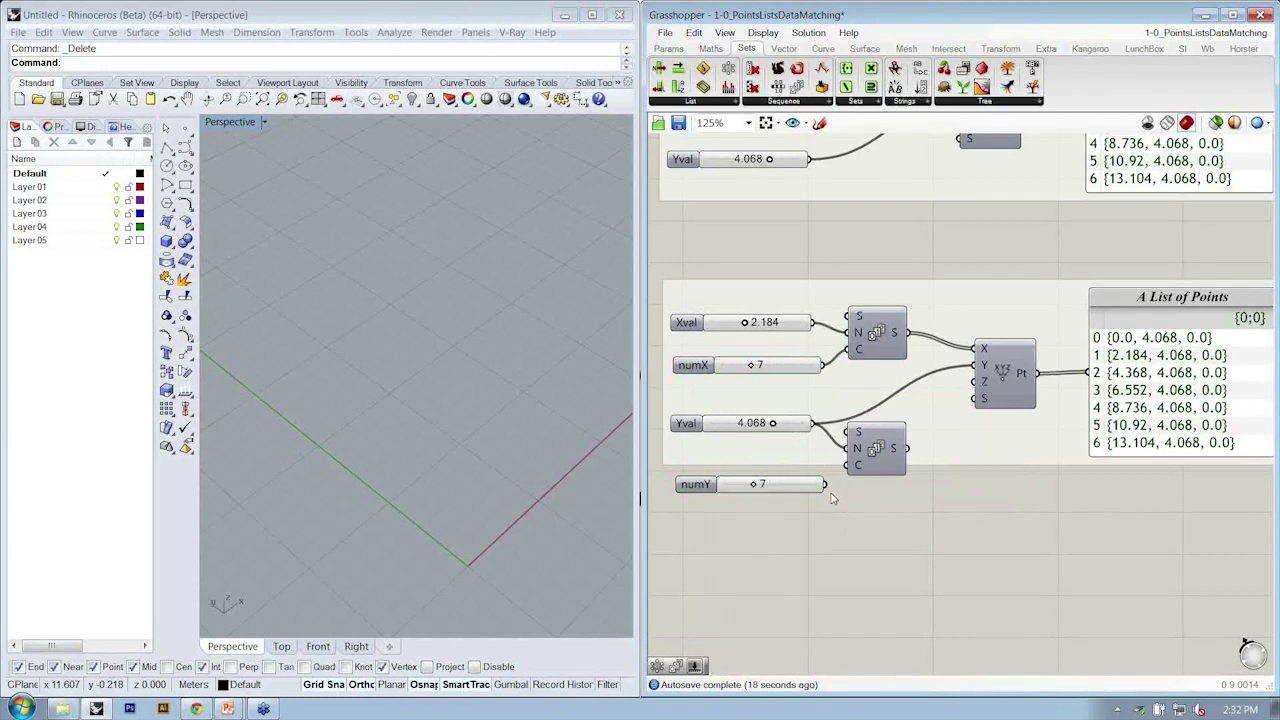
pyautogui.moveTo(826, 484)
pyautogui.mouseDown()
pyautogui.moveTo(846, 465)
pyautogui.moveTo(807, 478)
pyautogui.mouseUp()
pyautogui.moveTo(892, 451)
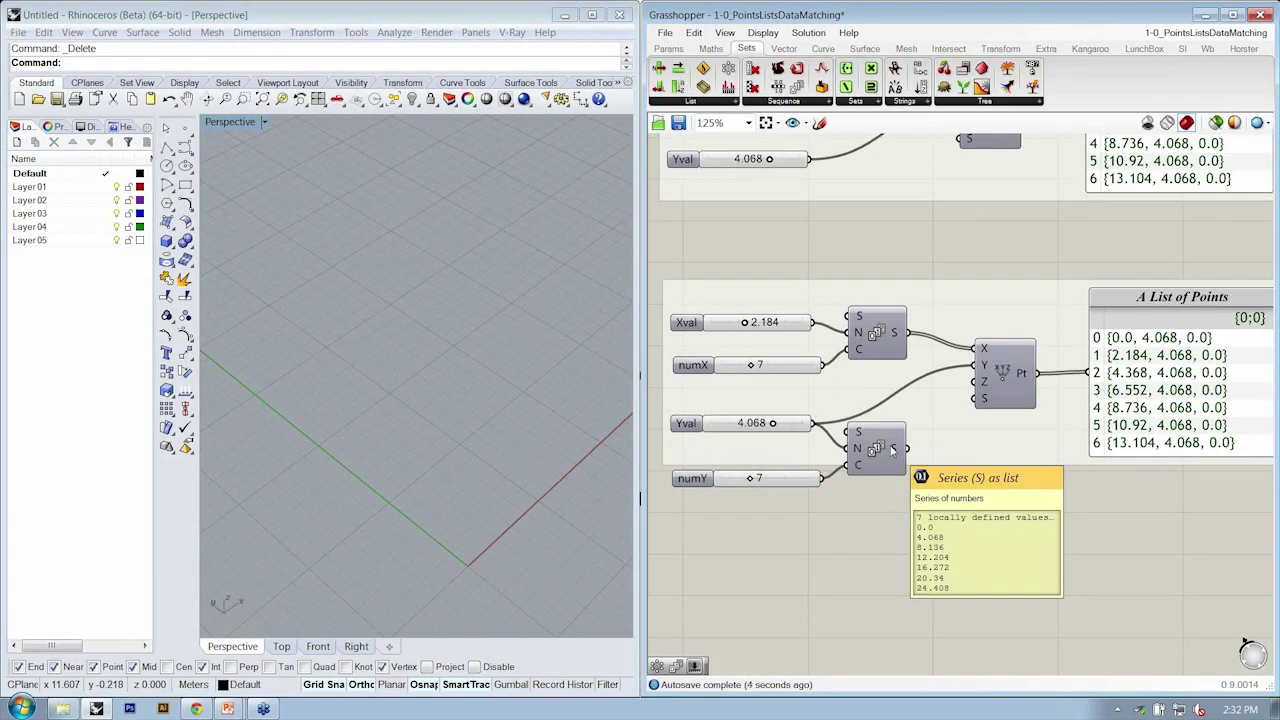
pyautogui.moveTo(892, 451); pyautogui.dragTo(892, 448)
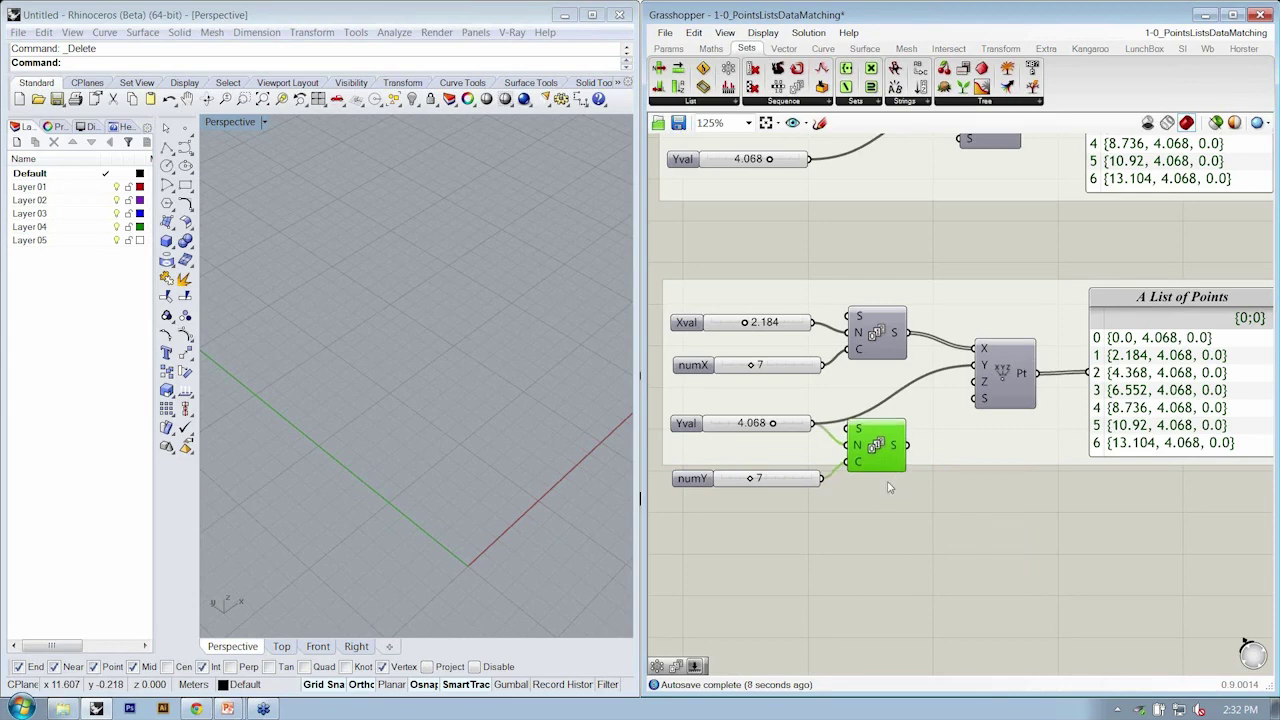
pyautogui.moveTo(882, 476); pyautogui.dragTo(858, 480, button='right')
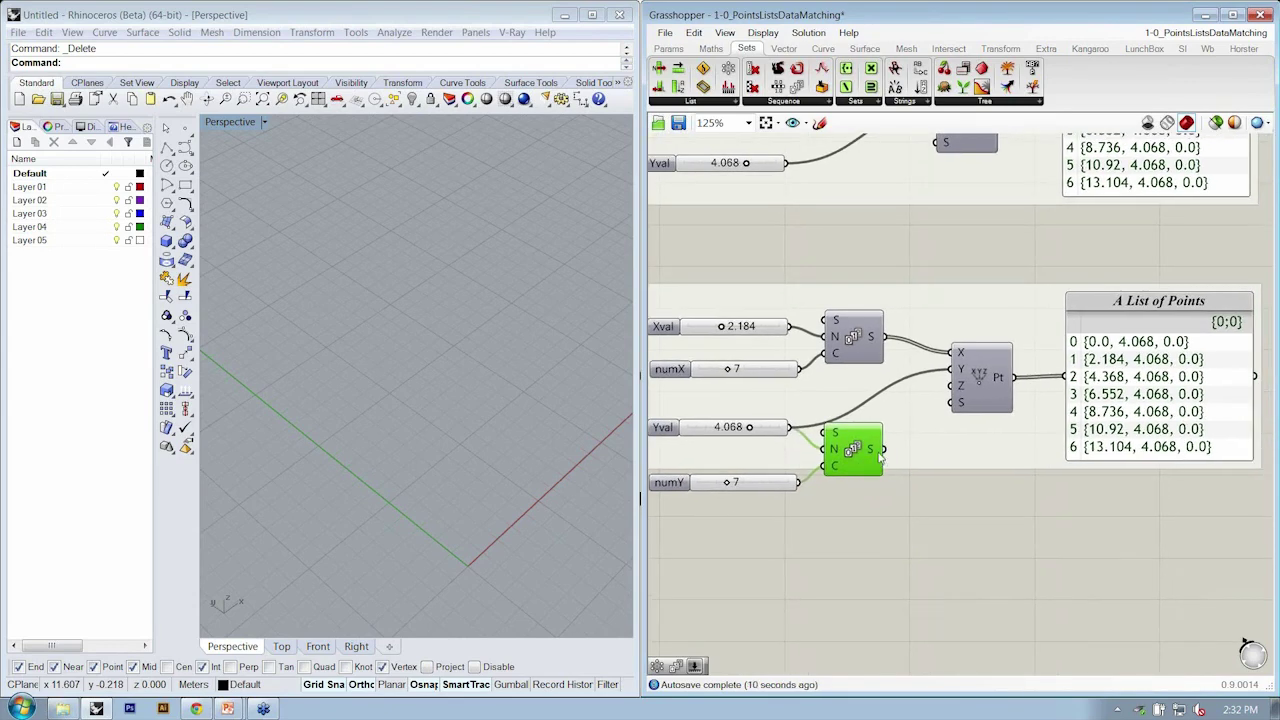
# Step: Wire the new Series output into the lower point's Y input and turn its preview on
pyautogui.moveTo(884, 449); pyautogui.dragTo(951, 369)
pyautogui.rightClick(980, 378)
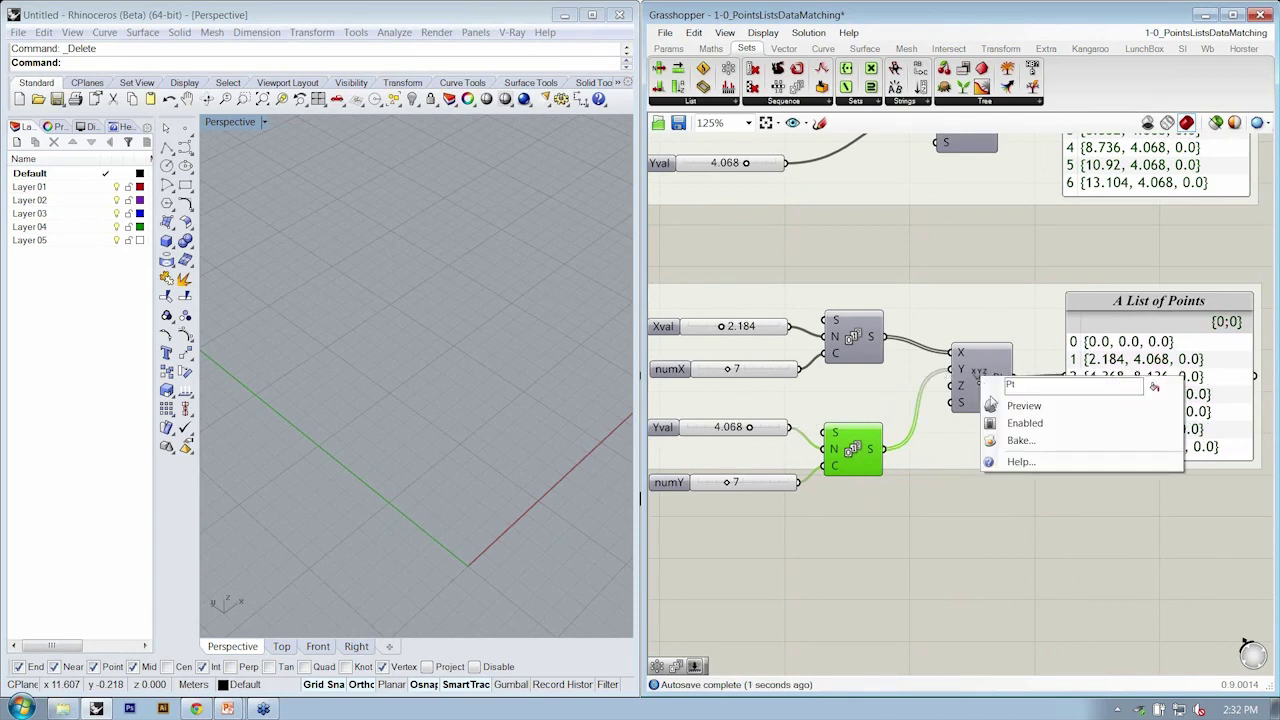
pyautogui.click(1025, 405)
pyautogui.click(952, 556)
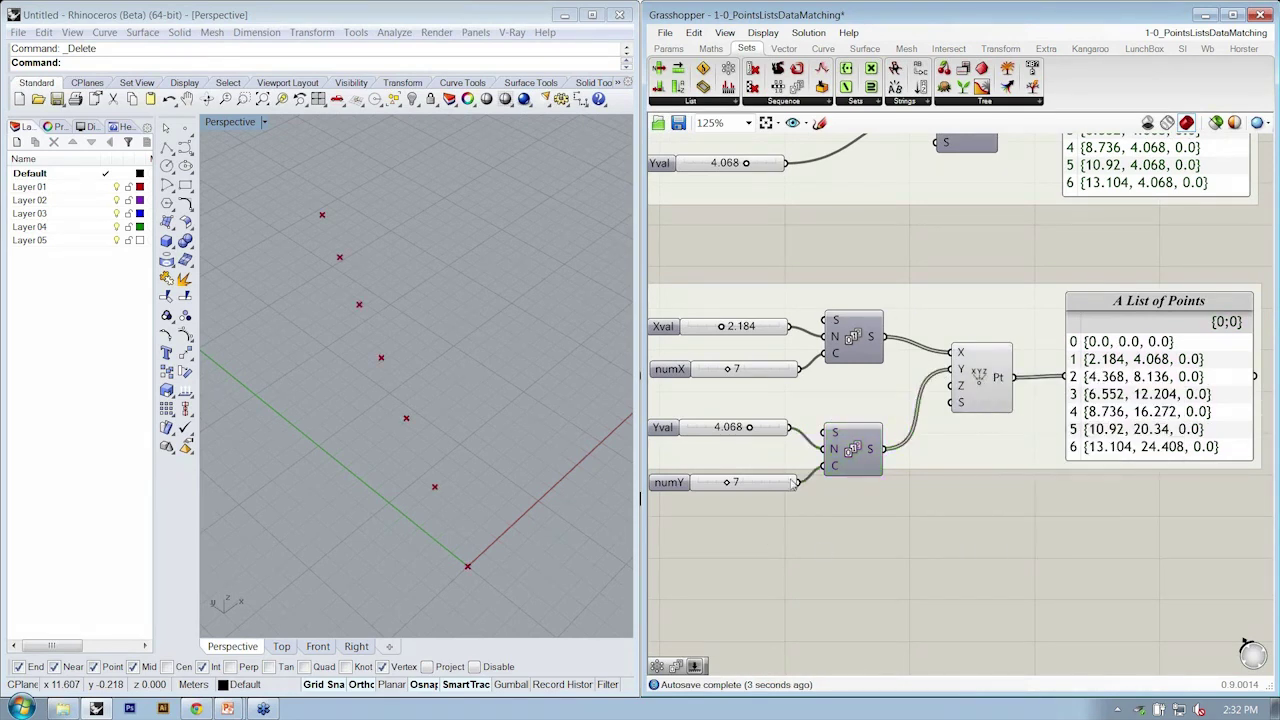
# Step: Try several slider values, ending at numX 8 and numY 12, then orbit the Rhino view
pyautogui.moveTo(768, 484); pyautogui.dragTo(768, 466)
pyautogui.moveTo(472, 427); pyautogui.dragTo(547, 458, button='right')
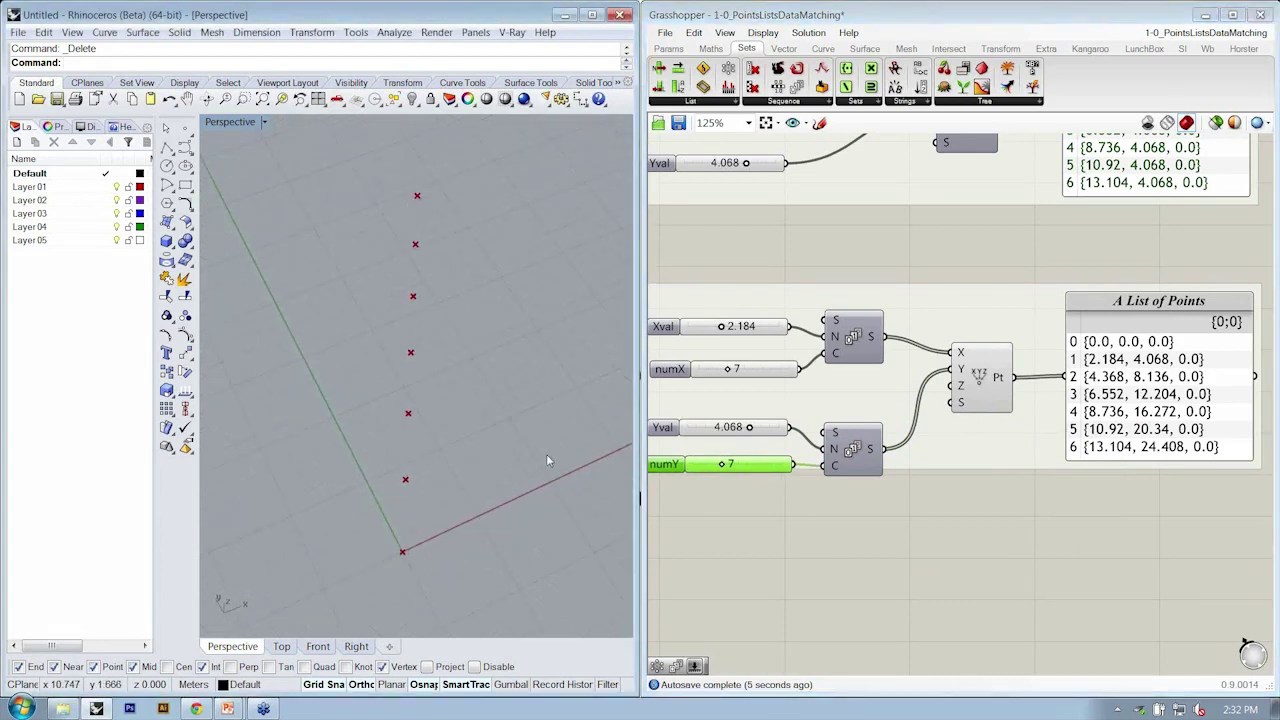
pyautogui.moveTo(728, 466)
pyautogui.mouseDown()
pyautogui.moveTo(742, 467)
pyautogui.moveTo(711, 465)
pyautogui.mouseUp()
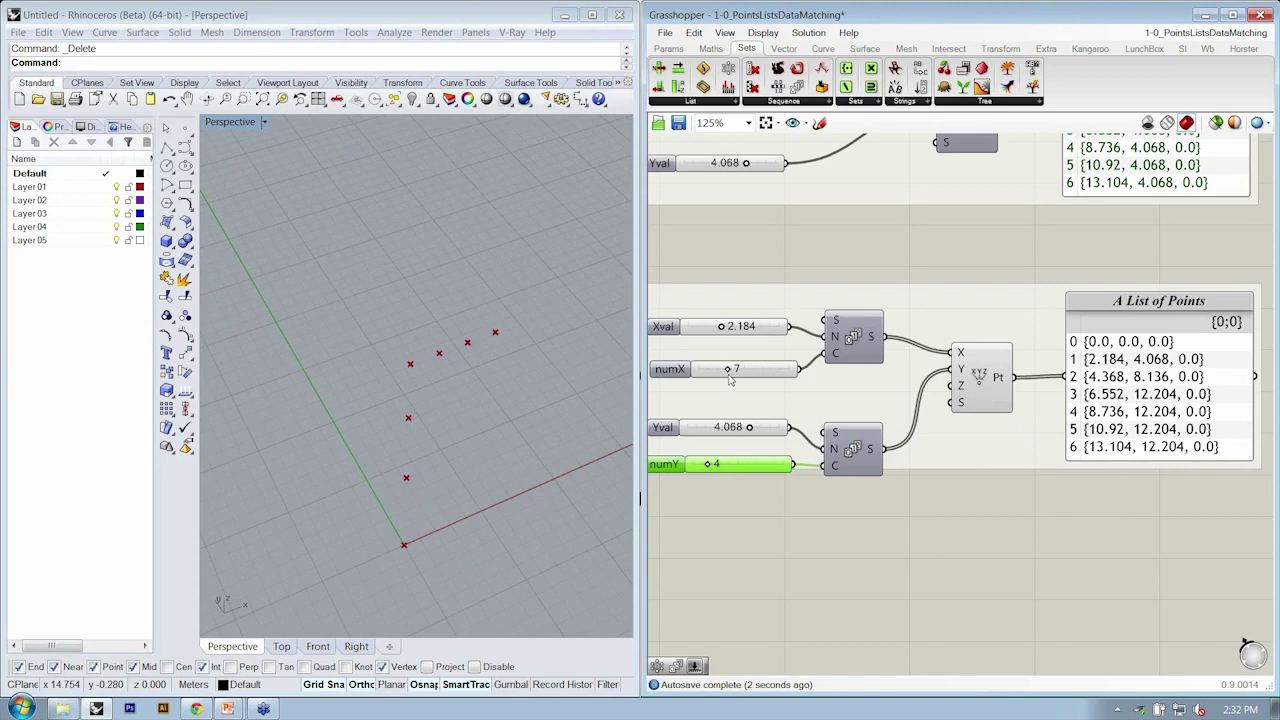
pyautogui.moveTo(729, 373)
pyautogui.mouseDown()
pyautogui.moveTo(718, 373)
pyautogui.moveTo(736, 372)
pyautogui.mouseUp()
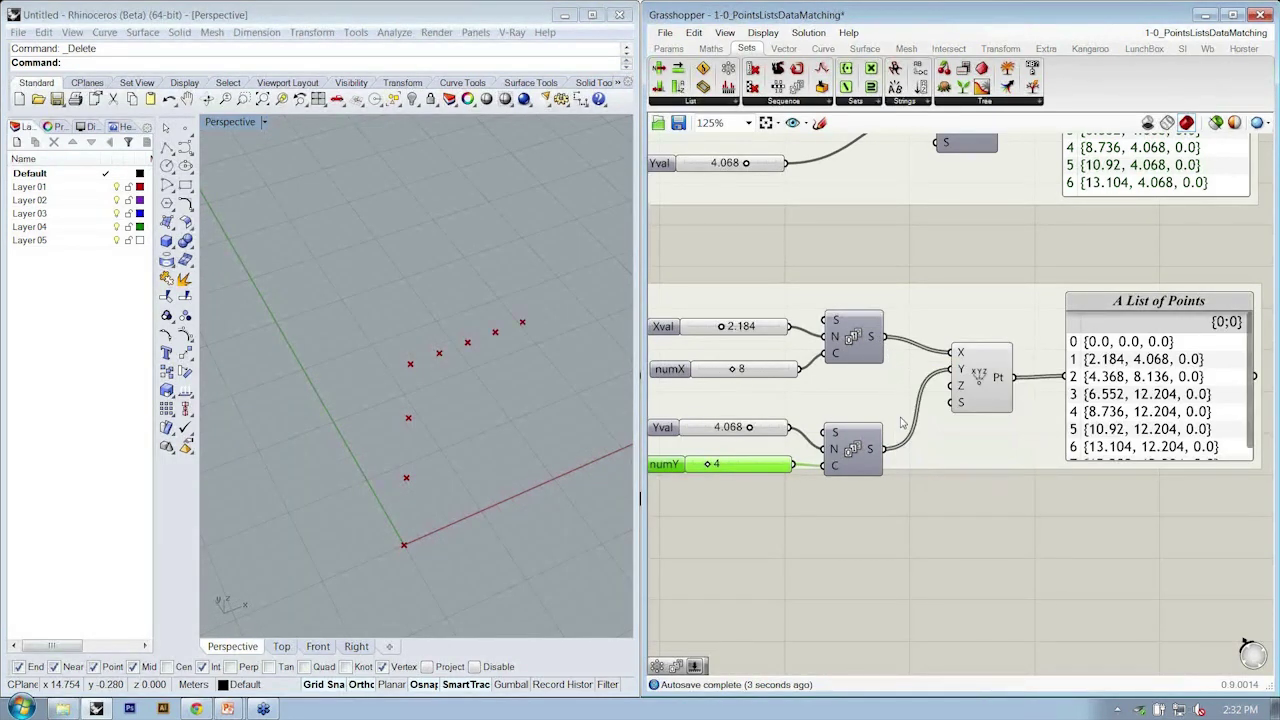
pyautogui.moveTo(873, 450)
pyautogui.click(866, 452)
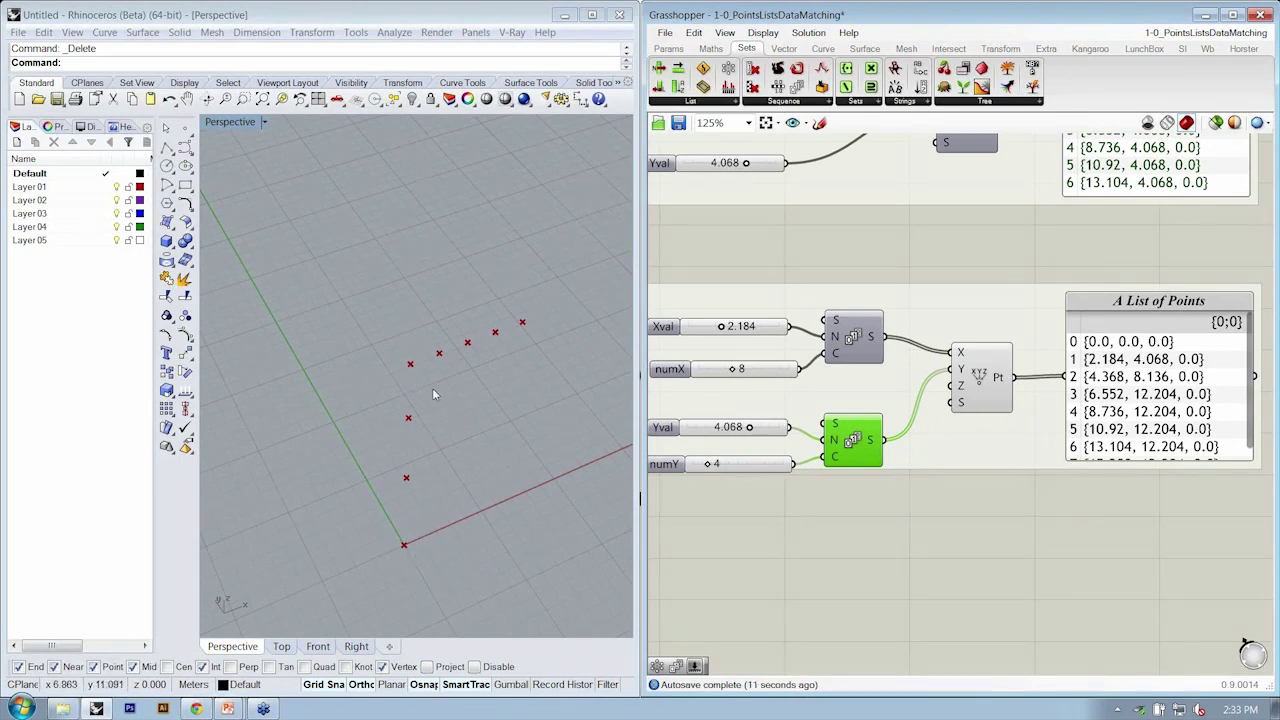
pyautogui.moveTo(709, 466); pyautogui.dragTo(744, 473)
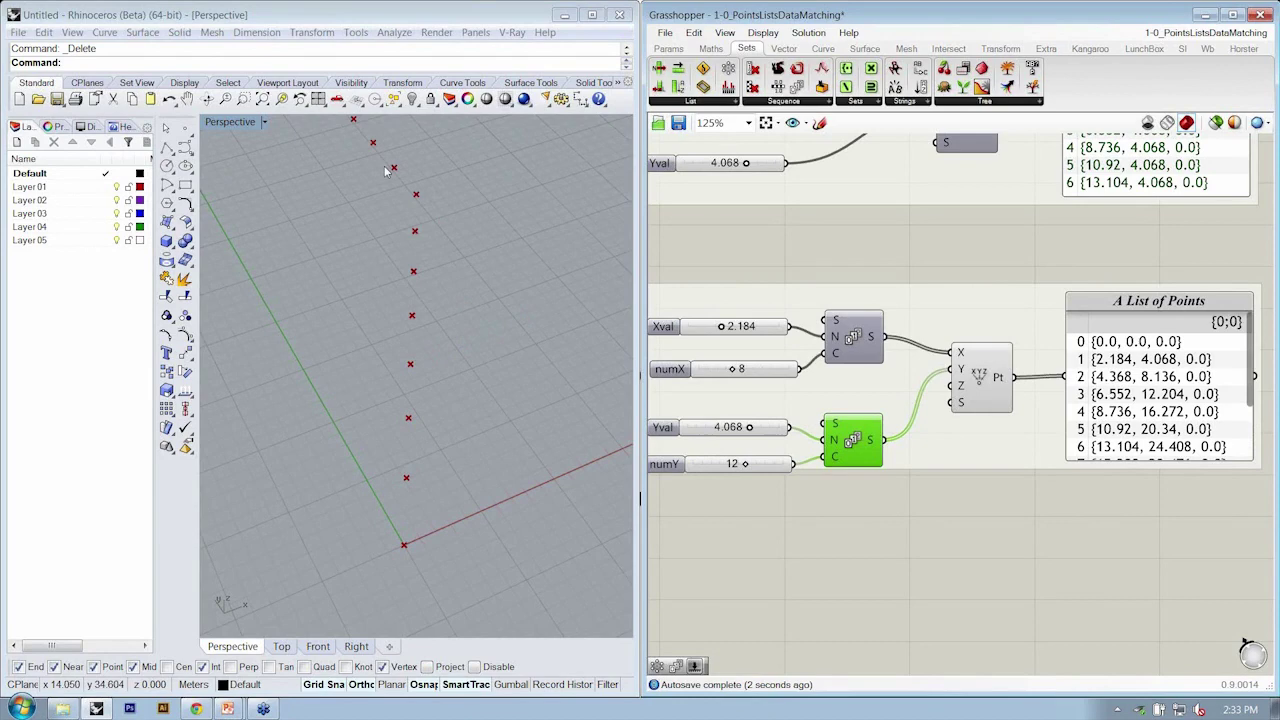
pyautogui.moveTo(420, 208); pyautogui.dragTo(440, 298, button='right')
pyautogui.click(950, 578)
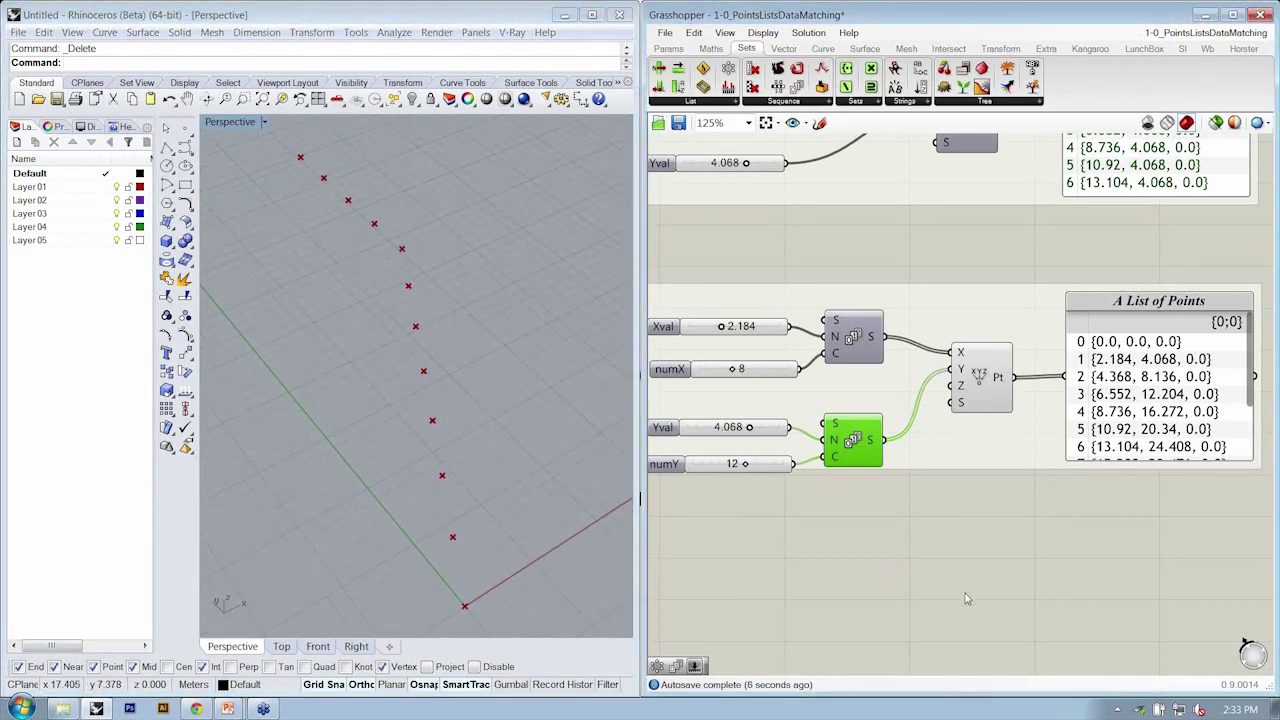
# Step: Nudge the Construct Point component and tilt the Rhino view of the point column
pyautogui.moveTo(1000, 376); pyautogui.dragTo(984, 362, button='right')
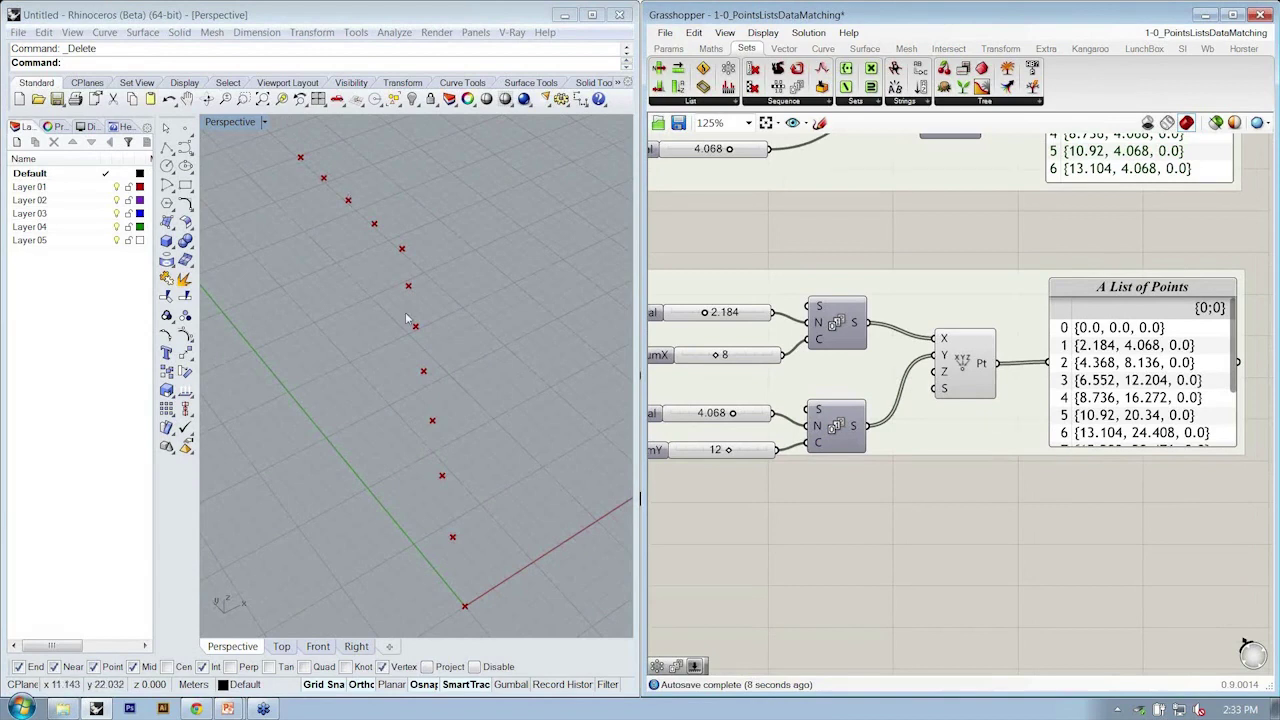
pyautogui.moveTo(453, 486); pyautogui.dragTo(423, 497, button='right')
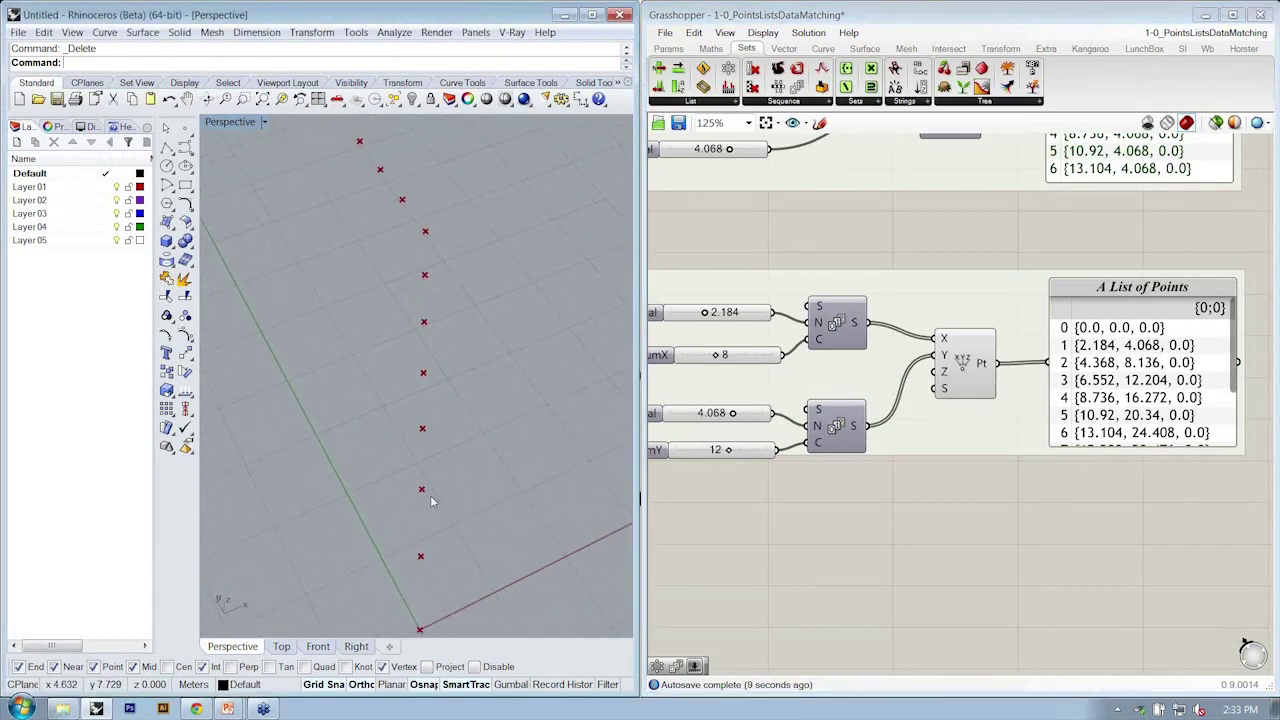
pyautogui.moveTo(973, 356)
pyautogui.mouseDown()
pyautogui.moveTo(911, 359)
pyautogui.moveTo(1002, 361)
pyautogui.moveTo(990, 370)
pyautogui.mouseUp()
pyautogui.click(875, 385)
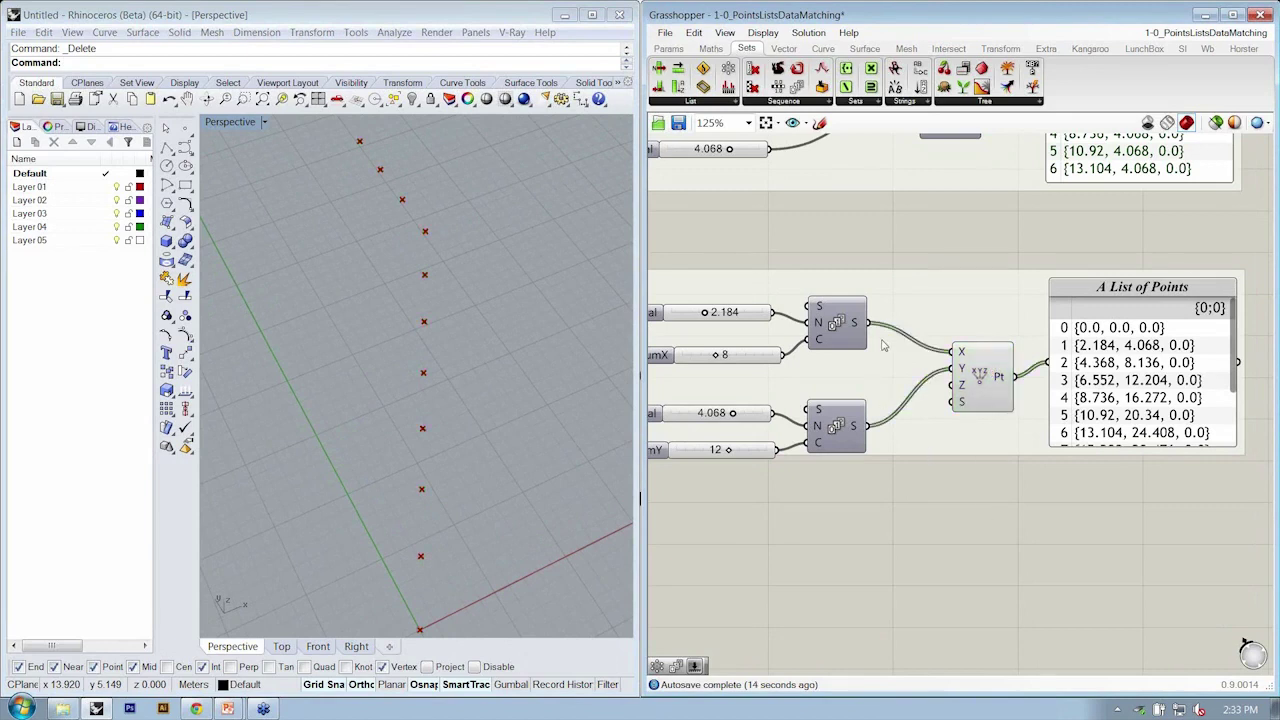
# Step: Stretch the A List of Points panel to display all twelve points, indices 0 to 11
pyautogui.moveTo(858, 331)
pyautogui.moveTo(857, 430)
pyautogui.moveTo(898, 460); pyautogui.dragTo(900, 453, button='right')
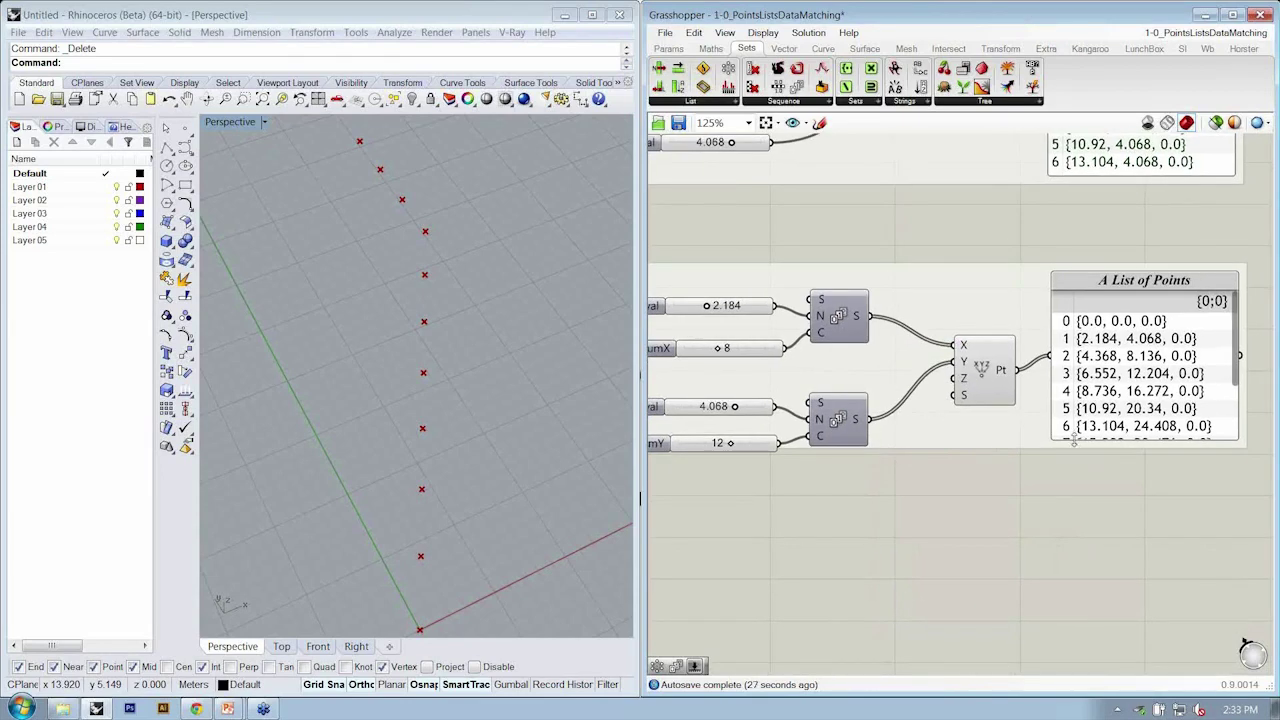
pyautogui.moveTo(1074, 441); pyautogui.dragTo(1078, 528)
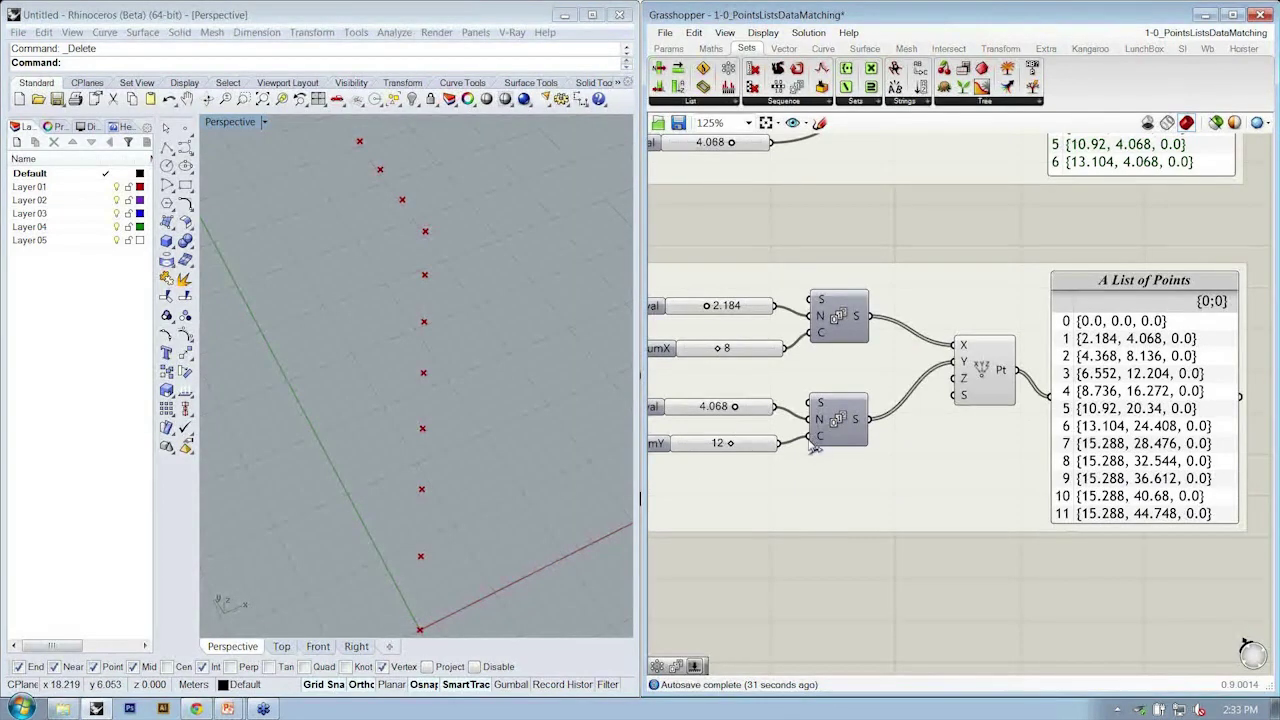
pyautogui.click(745, 447)
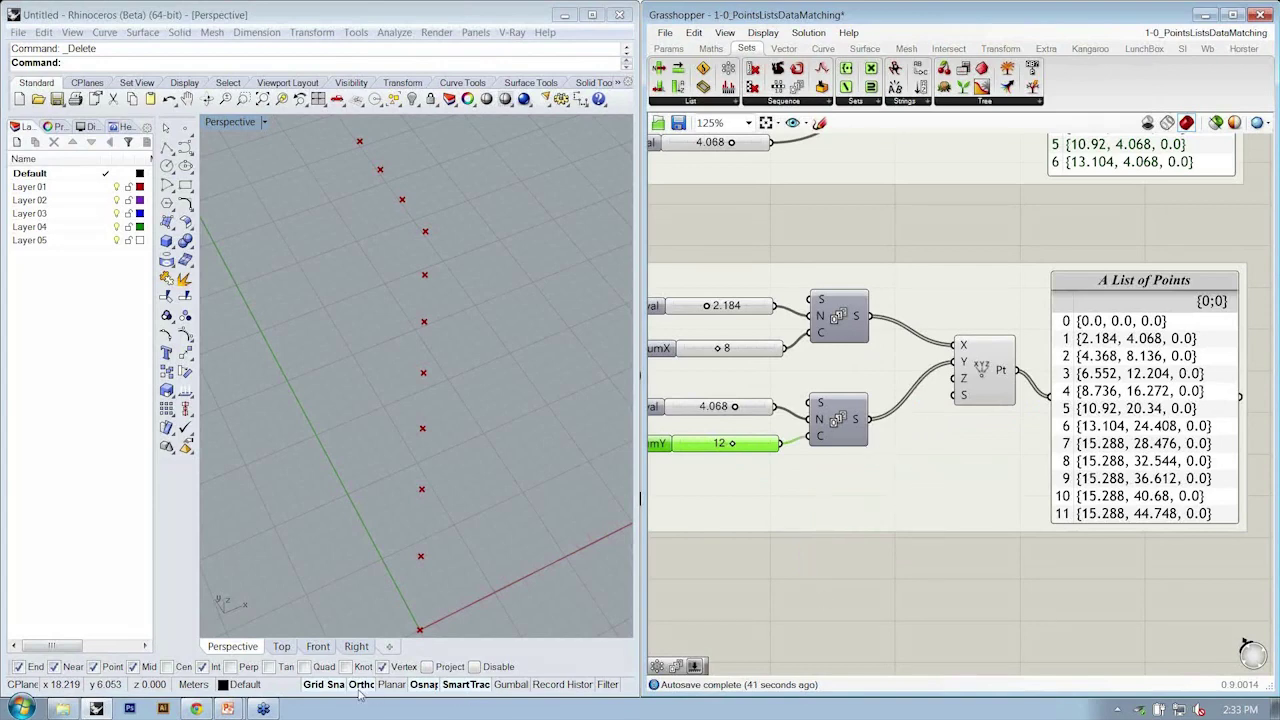
pyautogui.moveTo(236, 708)
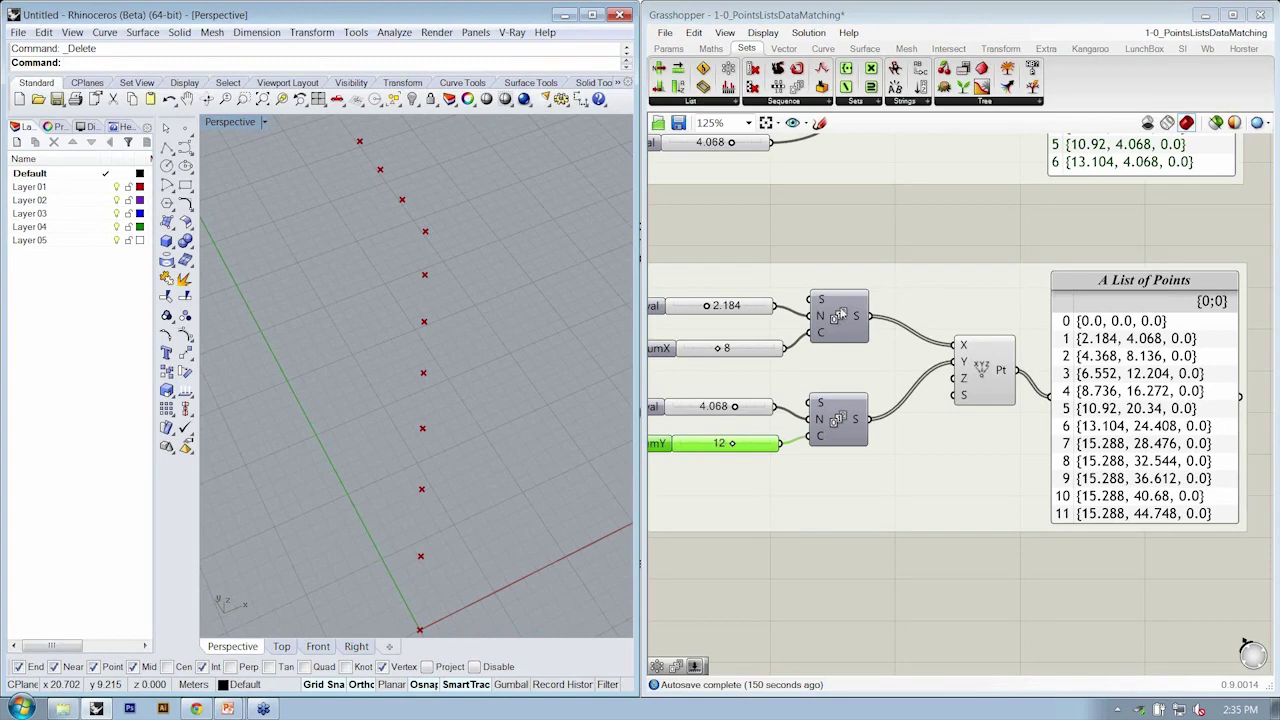
# Step: Pan to the sliders and window-select Xval, numX, Yval and numY as one selection
pyautogui.moveTo(858, 316)
pyautogui.moveTo(858, 316); pyautogui.dragTo(897, 318, button='right')
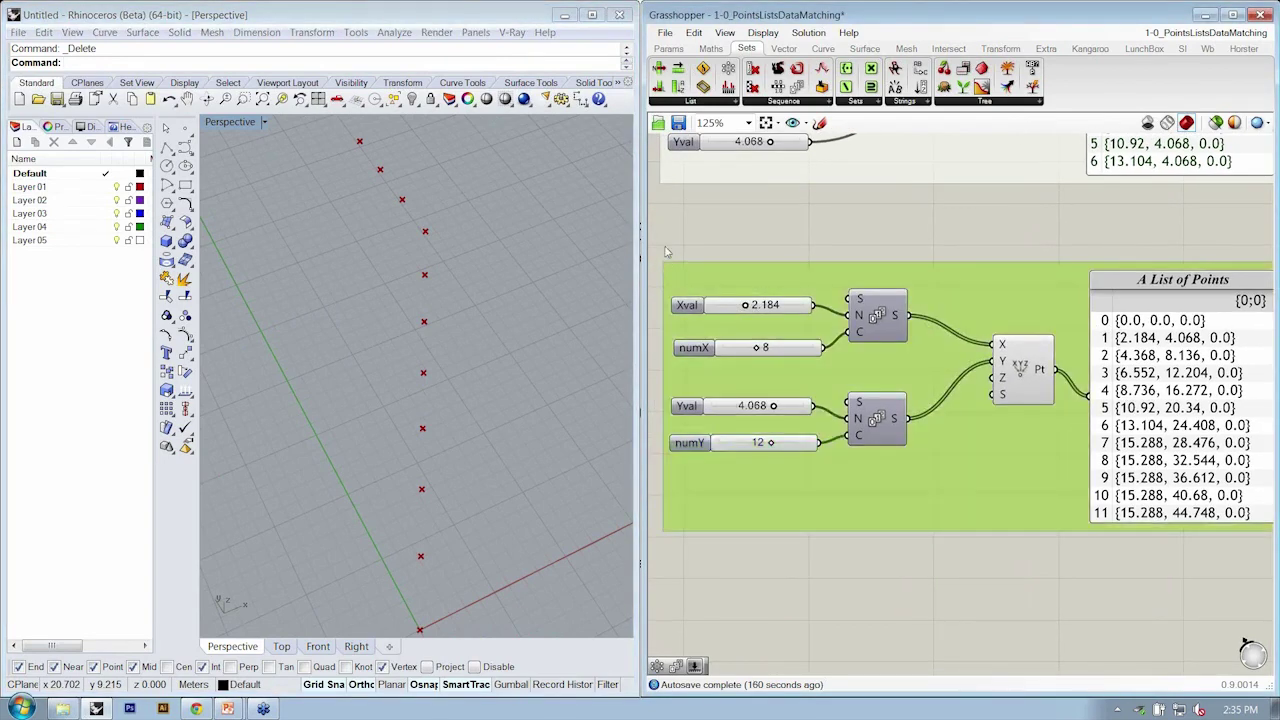
pyautogui.moveTo(662, 240); pyautogui.dragTo(848, 537)
pyautogui.moveTo(663, 233); pyautogui.dragTo(844, 550)
pyautogui.moveTo(744, 292); pyautogui.dragTo(894, 286, button='right')
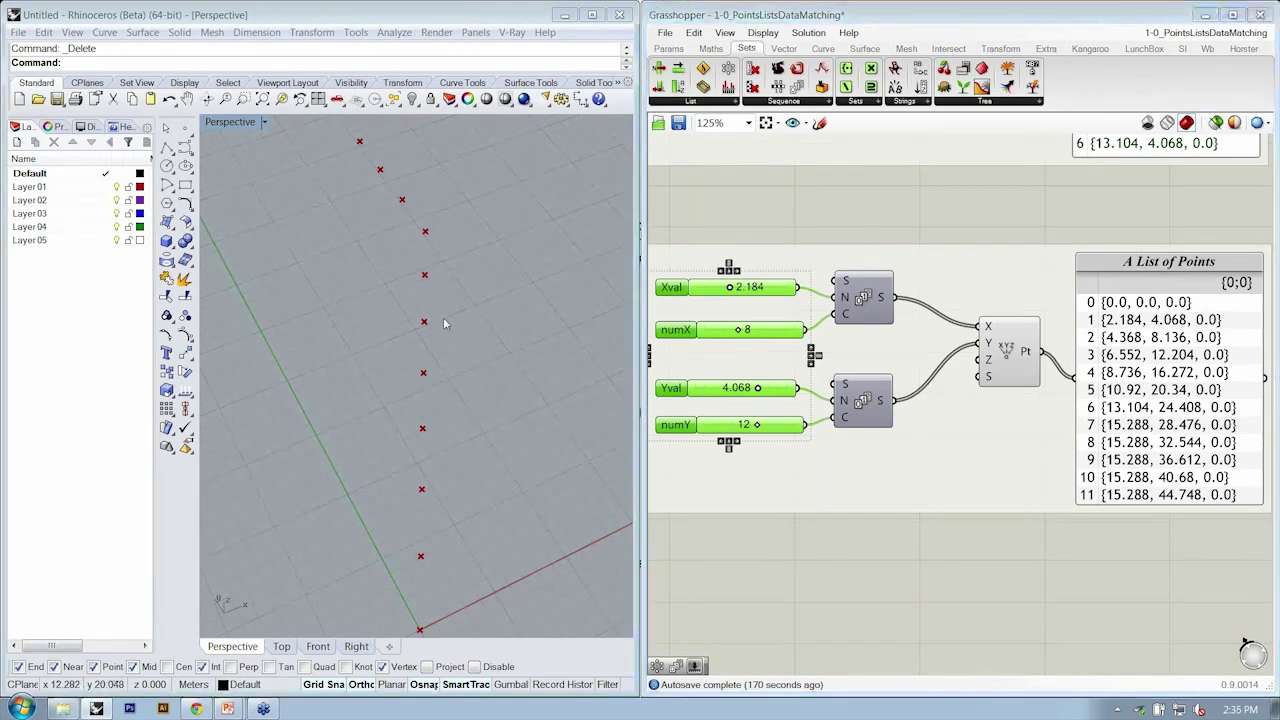
pyautogui.moveTo(443, 323); pyautogui.dragTo(445, 547, button='right')
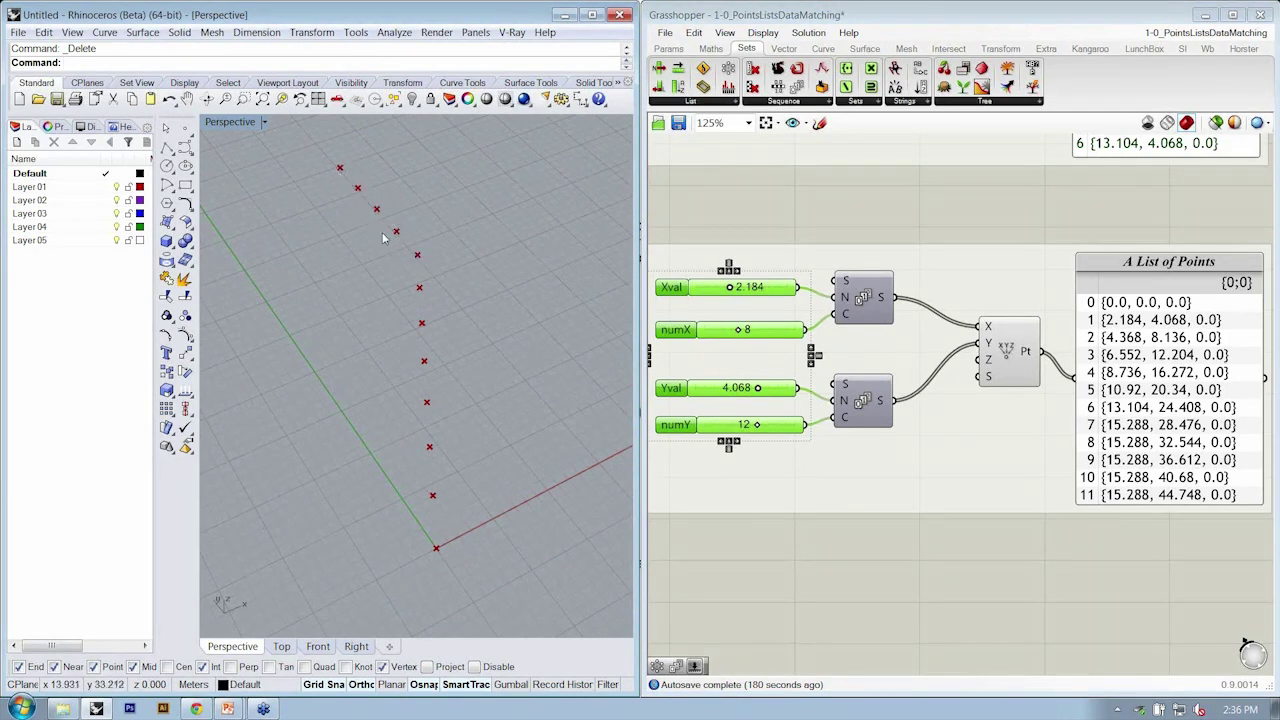
pyautogui.click(875, 337)
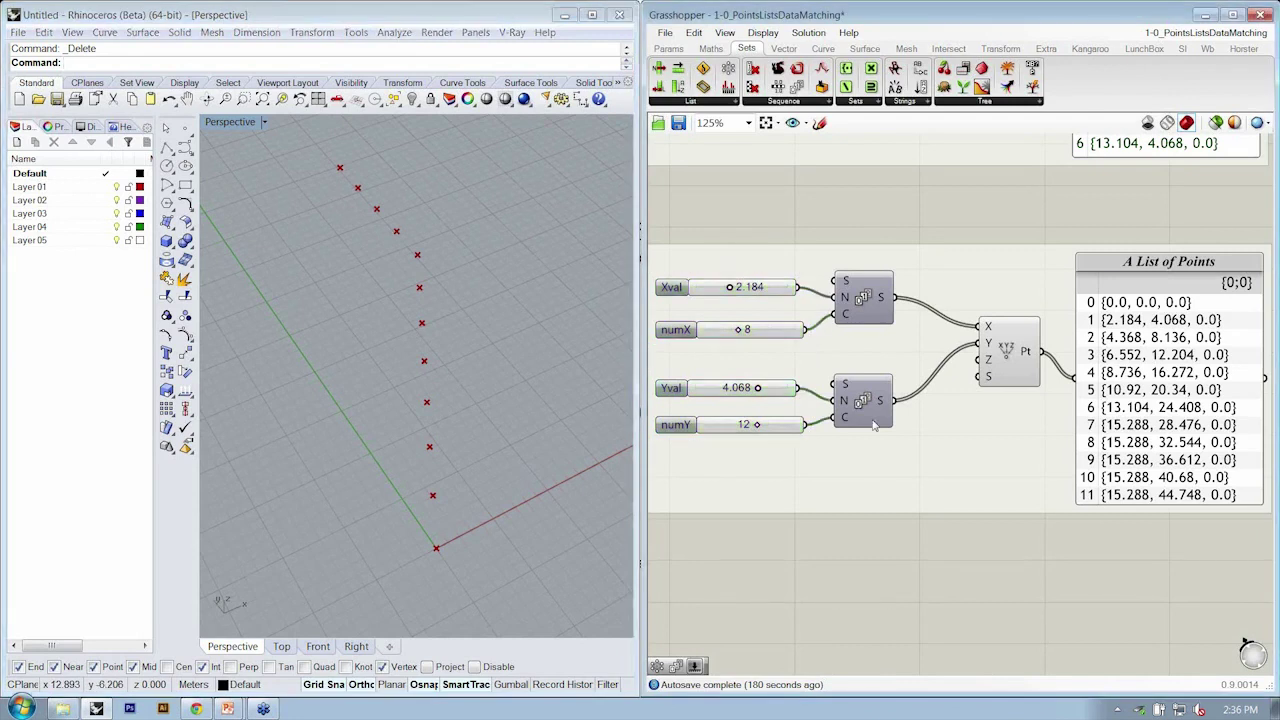
pyautogui.moveTo(882, 298)
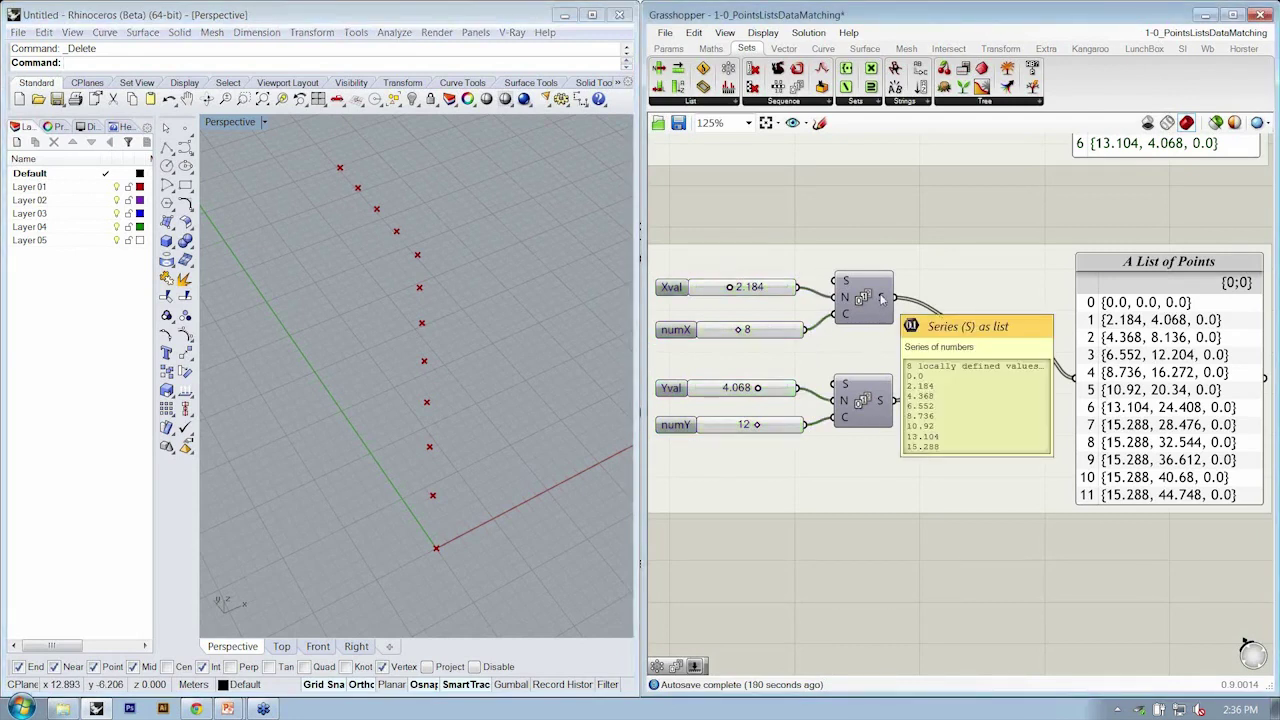
pyautogui.moveTo(626, 440); pyautogui.dragTo(593, 372, button='right')
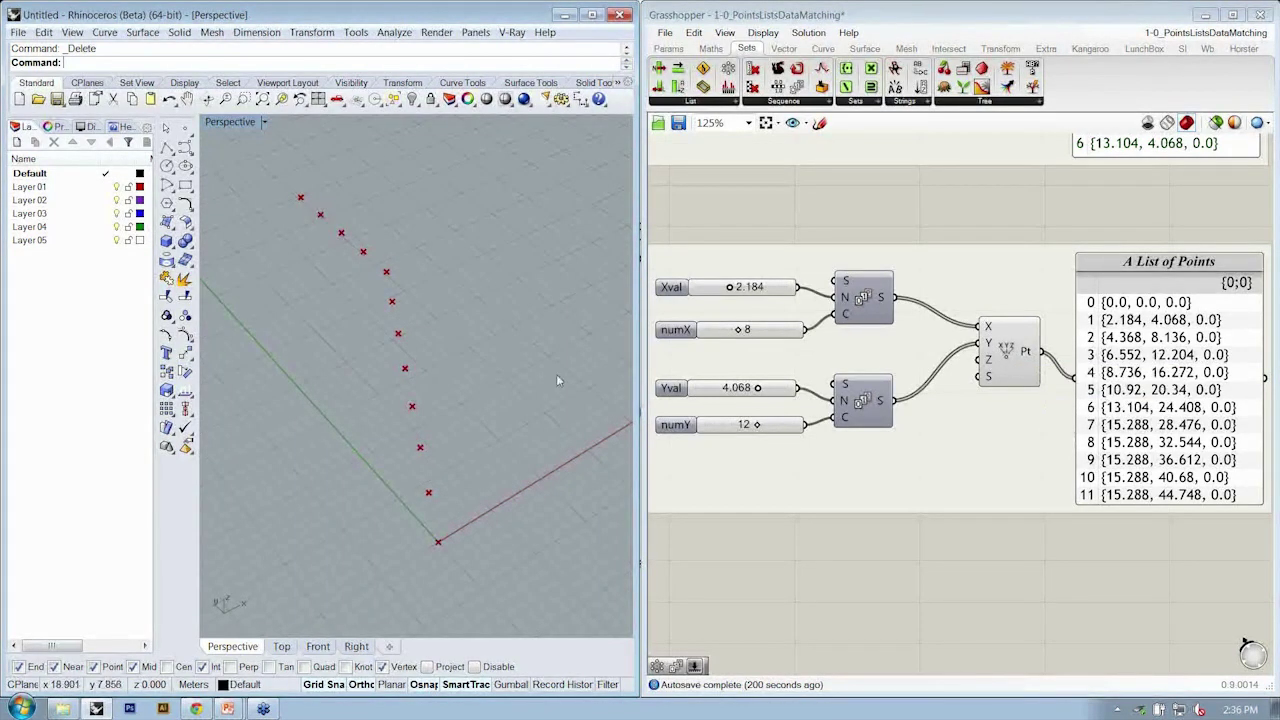
pyautogui.moveTo(558, 380); pyautogui.dragTo(410, 373, button='right')
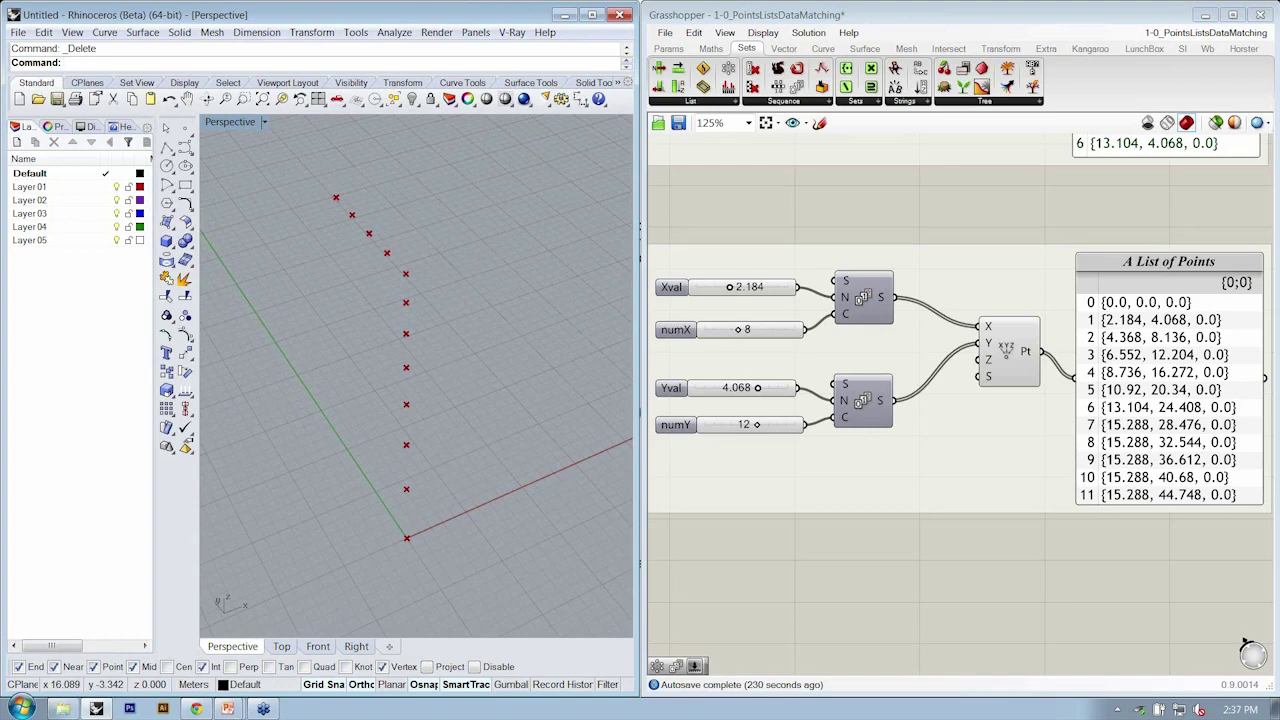
pyautogui.scroll(2, 1000, 360)
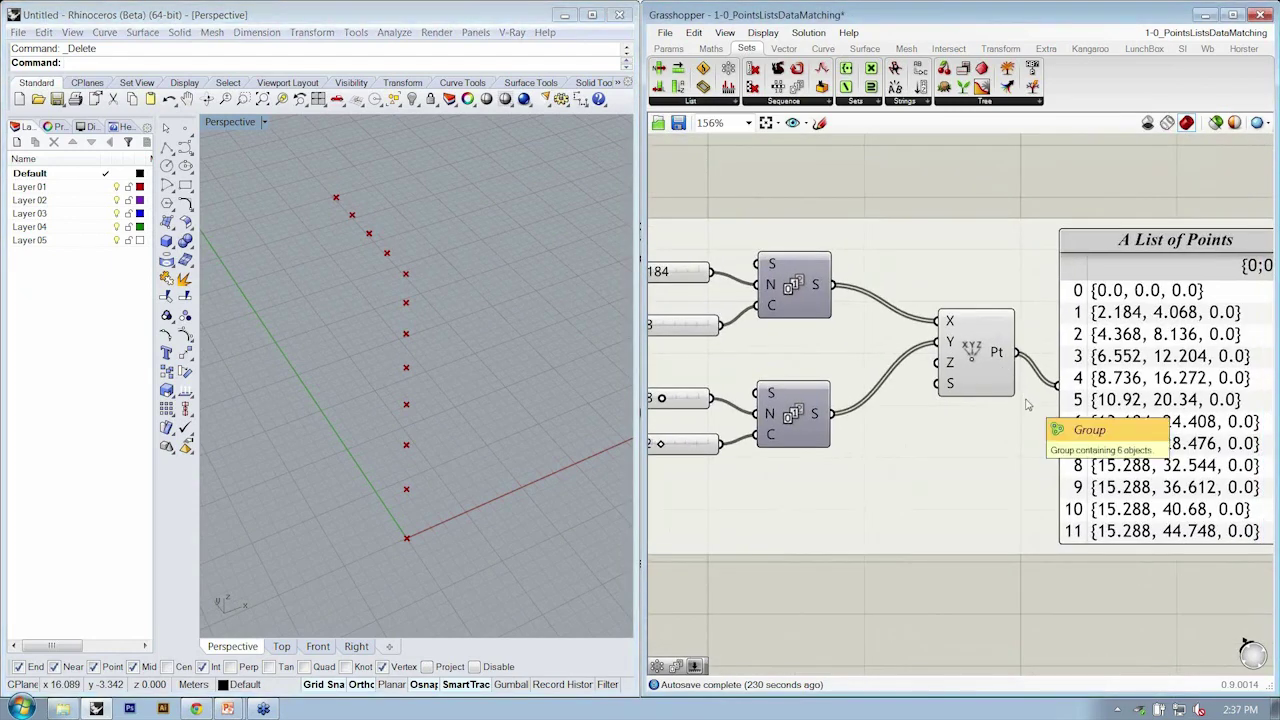
# Step: Move the Pt component and points panel right and place a Cross Reference component beside them
pyautogui.moveTo(1100, 400); pyautogui.dragTo(1152, 367)
pyautogui.moveTo(991, 355); pyautogui.dragTo(1043, 363)
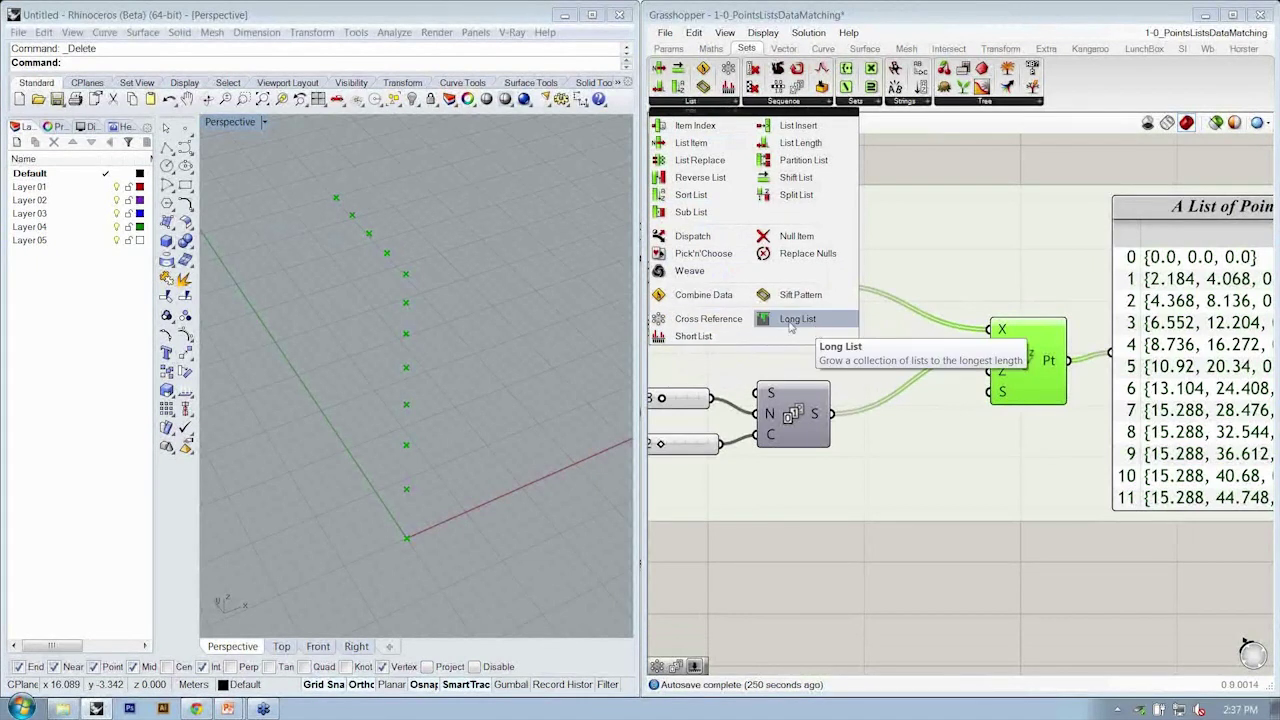
pyautogui.click(740, 318)
pyautogui.click(866, 358)
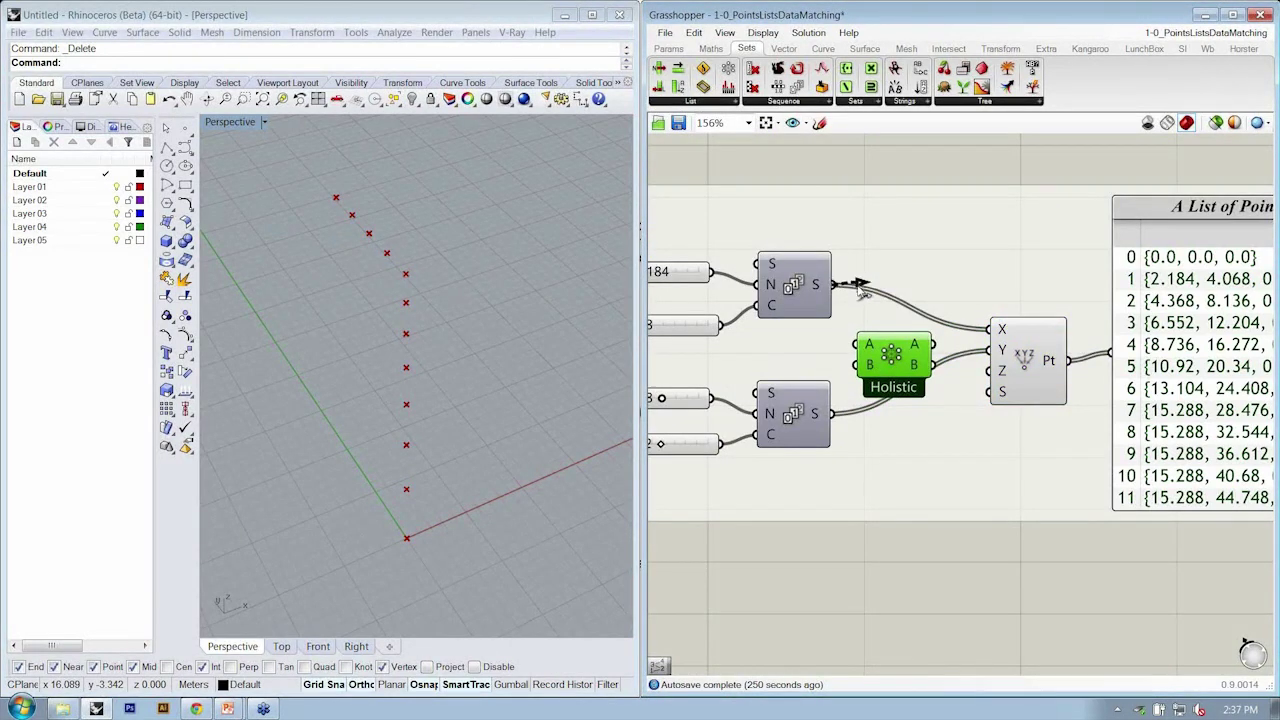
# Step: Wire both Series into Cross Reference A and B, and its outputs into Pt X and Y
pyautogui.moveTo(862, 287); pyautogui.dragTo(866, 341)
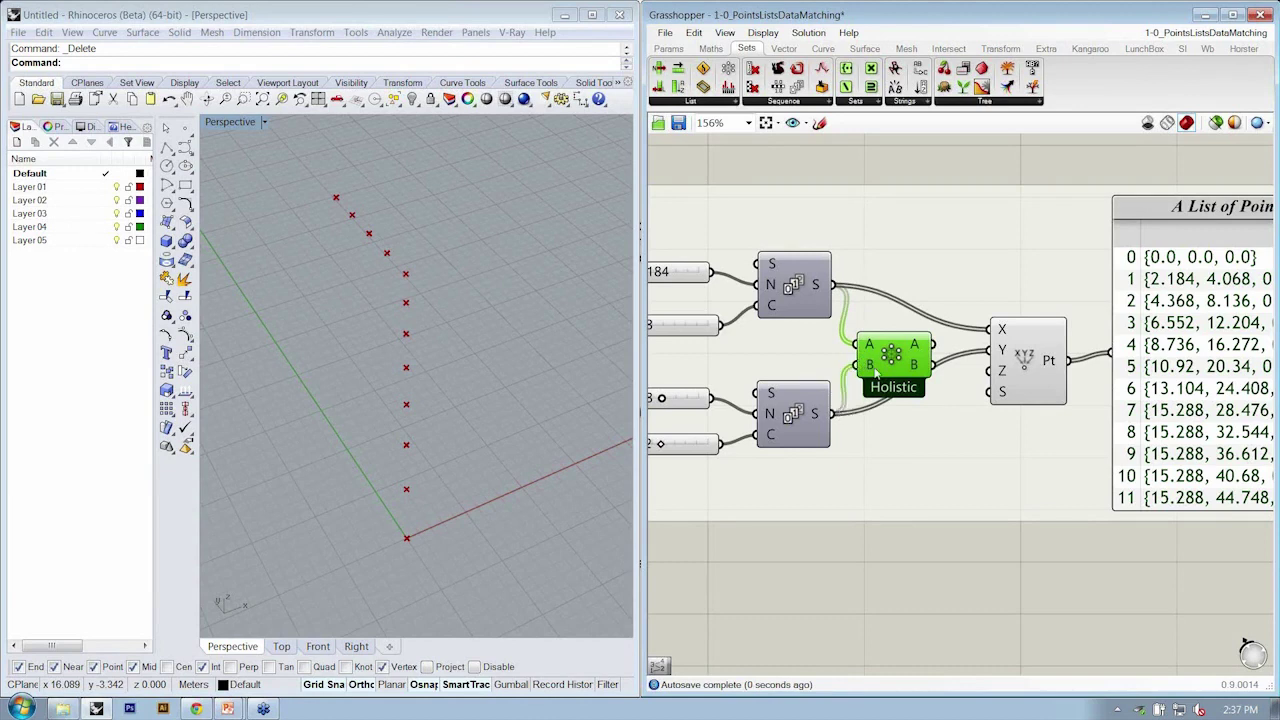
pyautogui.moveTo(832, 412); pyautogui.dragTo(859, 364)
pyautogui.moveTo(936, 340); pyautogui.dragTo(987, 365)
pyautogui.scroll(-3, 957, 362)
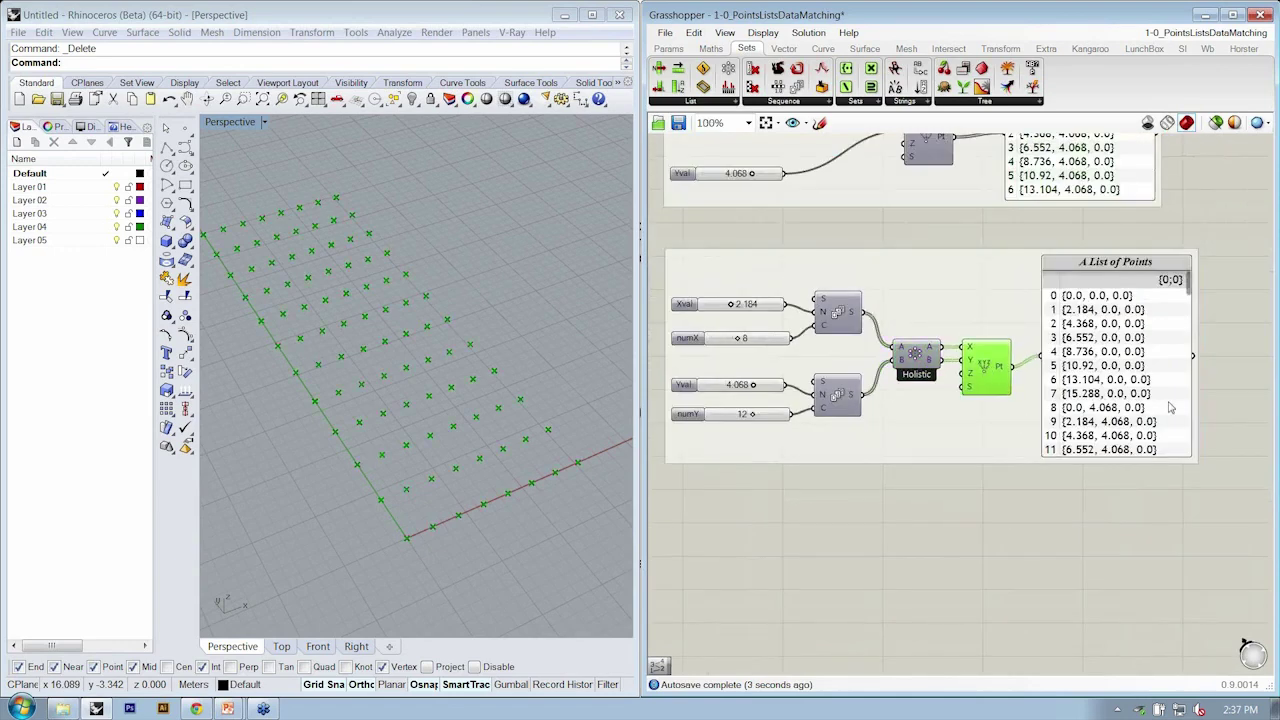
# Step: Set the grid sliders to numX 9, Xval 2.679, numY 10 and Yval 3.795
pyautogui.moveTo(1157, 395); pyautogui.dragTo(1157, 403)
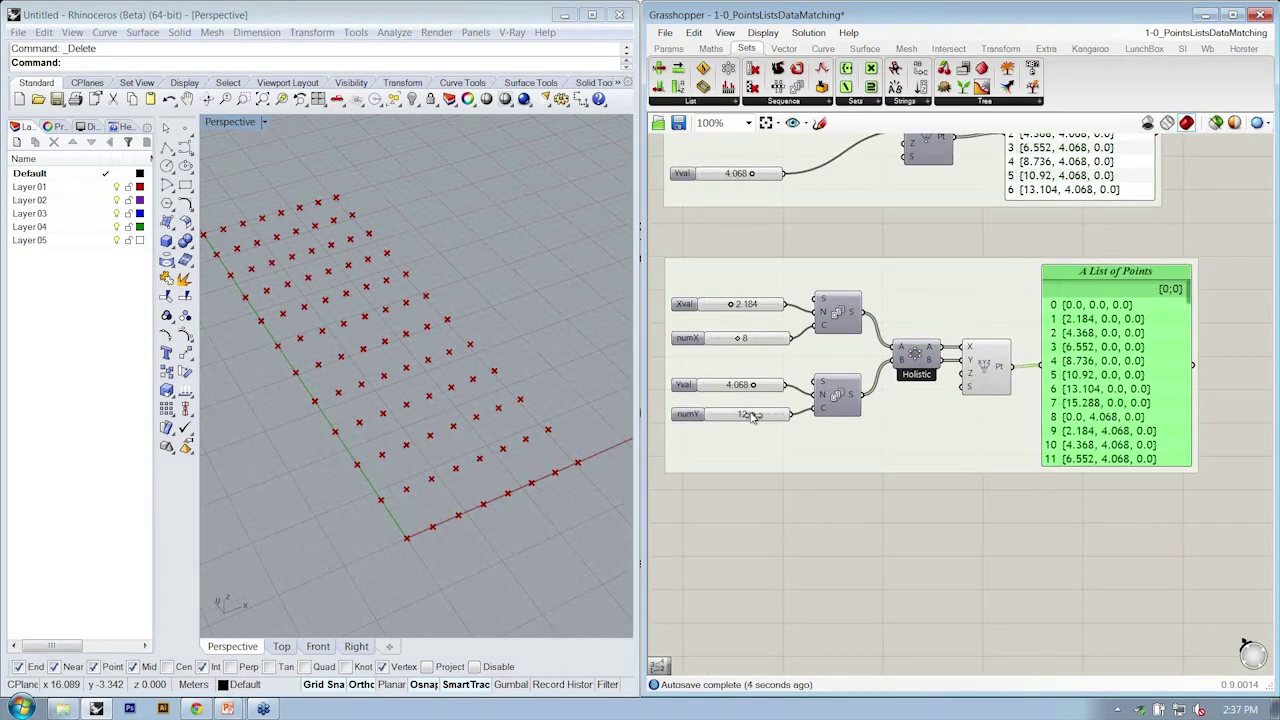
pyautogui.moveTo(752, 418); pyautogui.dragTo(745, 422)
pyautogui.moveTo(738, 342); pyautogui.dragTo(737, 305)
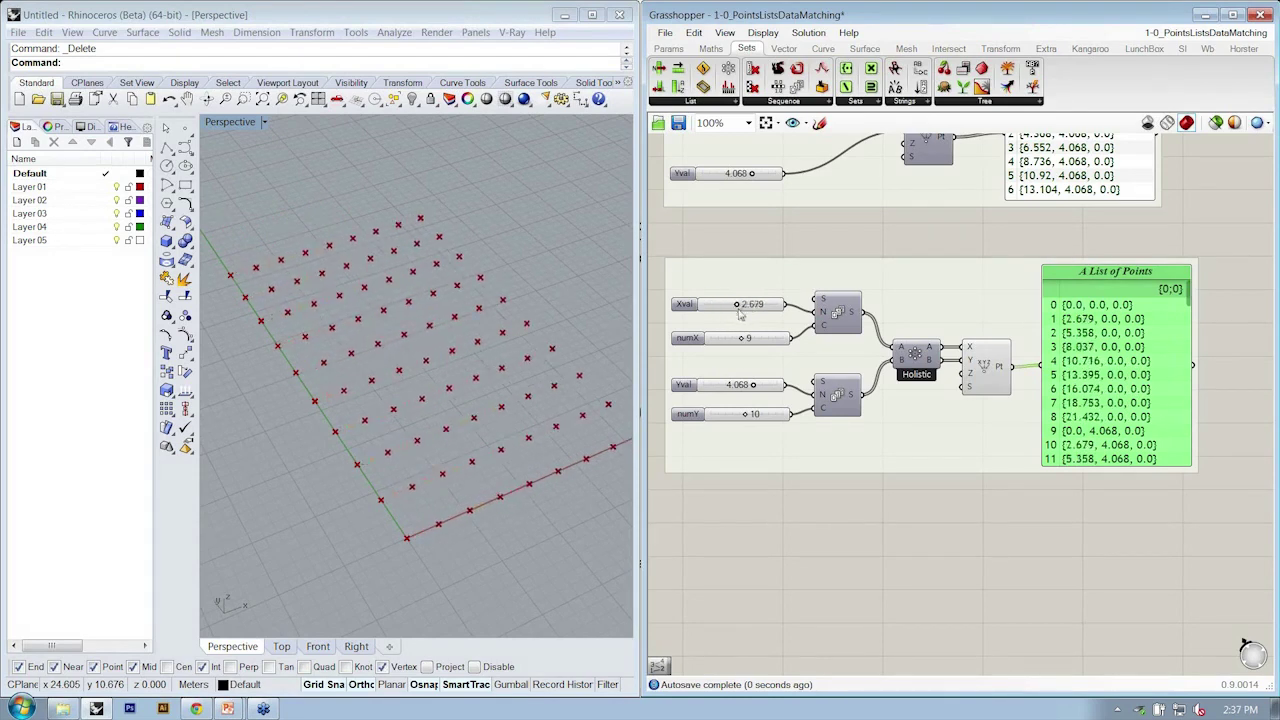
pyautogui.moveTo(752, 387); pyautogui.dragTo(749, 386)
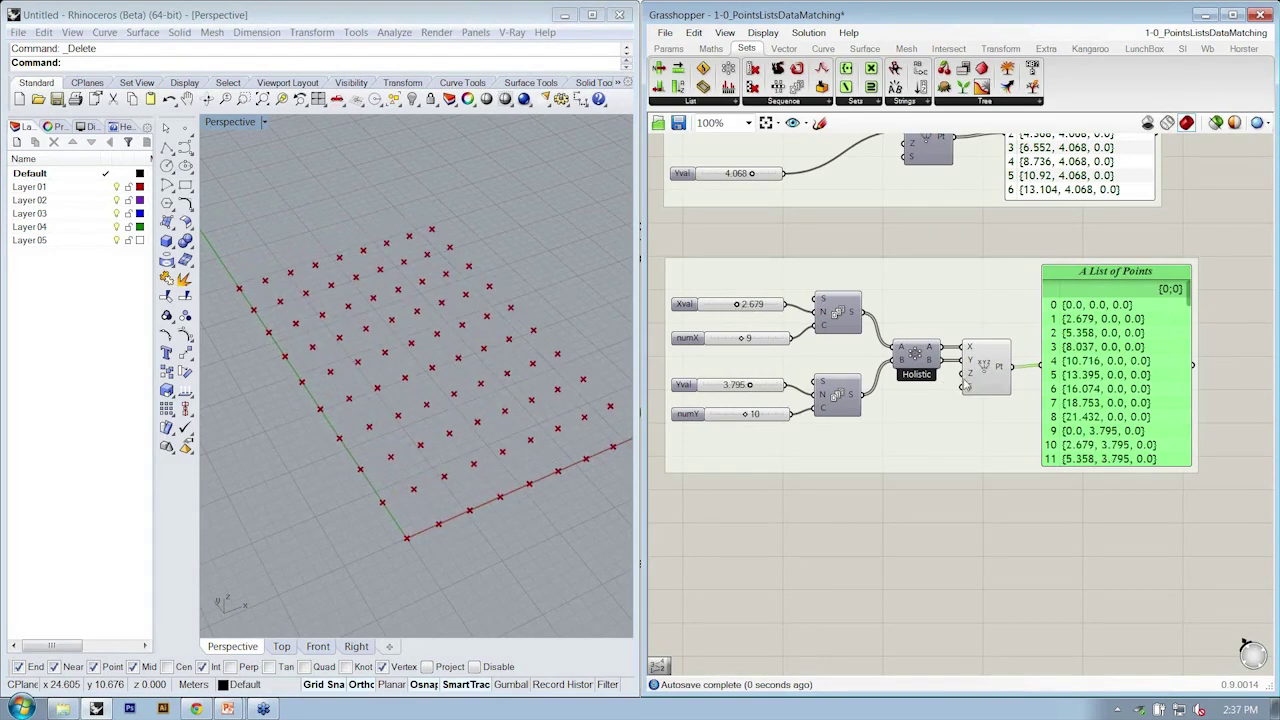
pyautogui.moveTo(1080, 375); pyautogui.dragTo(1081, 377)
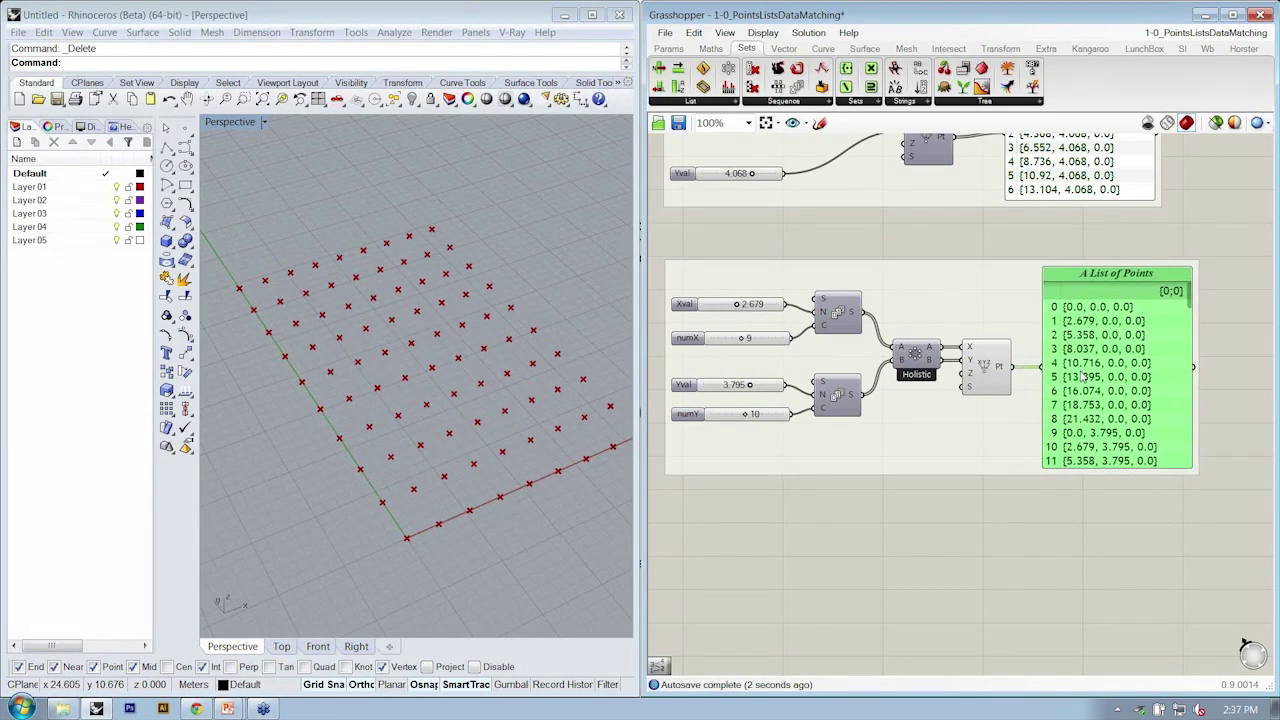
pyautogui.scroll(2, 1082, 377)
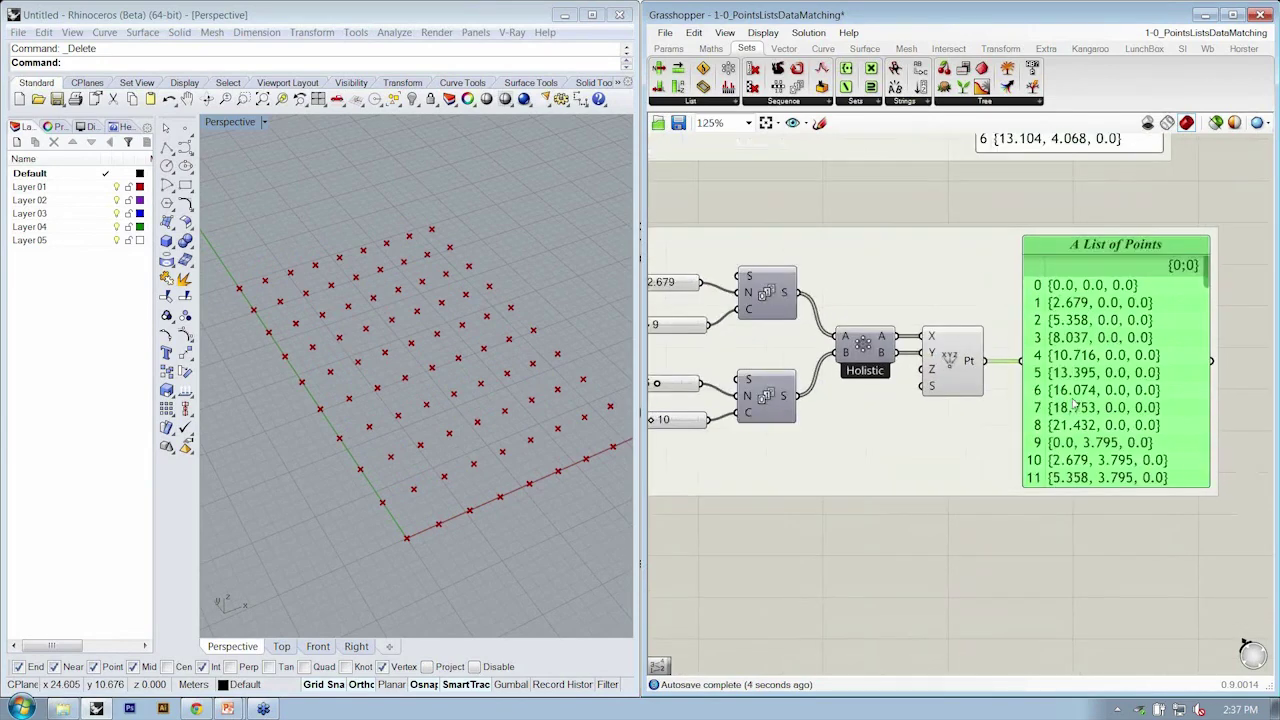
# Step: Shift the upper A List of Points panel slightly right so both point-list panels are visible
pyautogui.moveTo(1073, 404); pyautogui.dragTo(1008, 530, button='right')
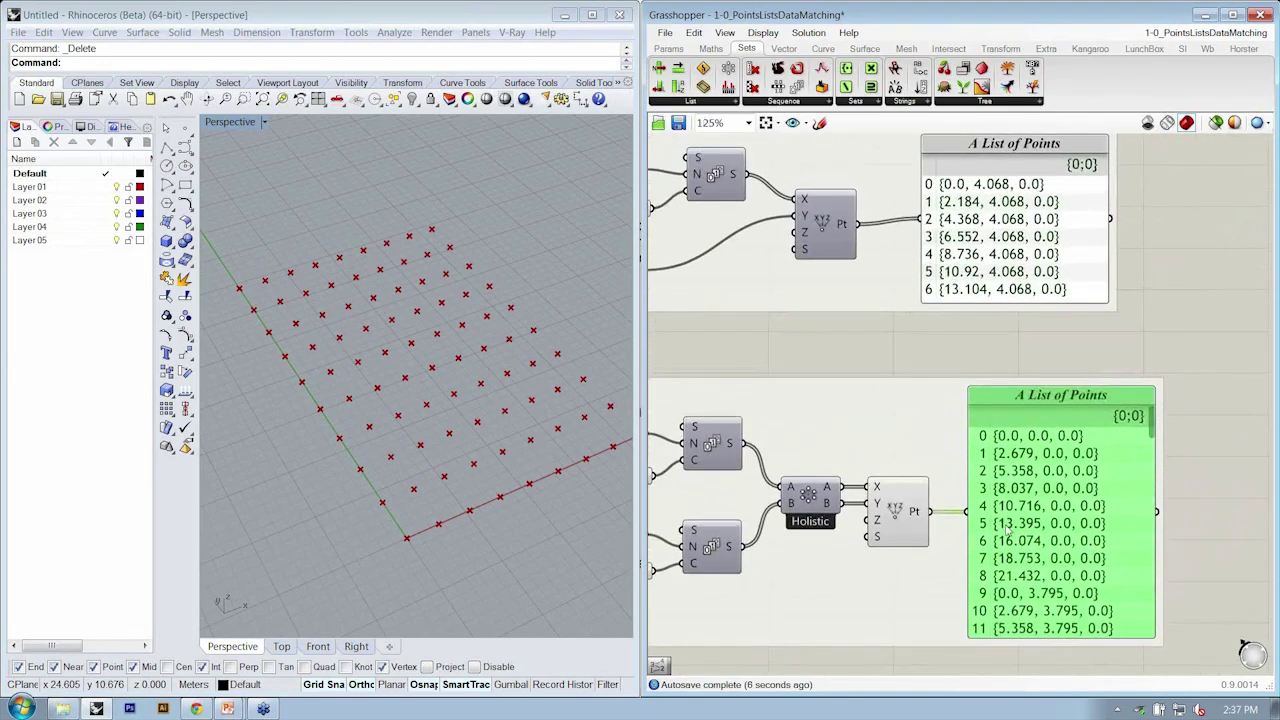
pyautogui.moveTo(1005, 225); pyautogui.dragTo(1037, 231)
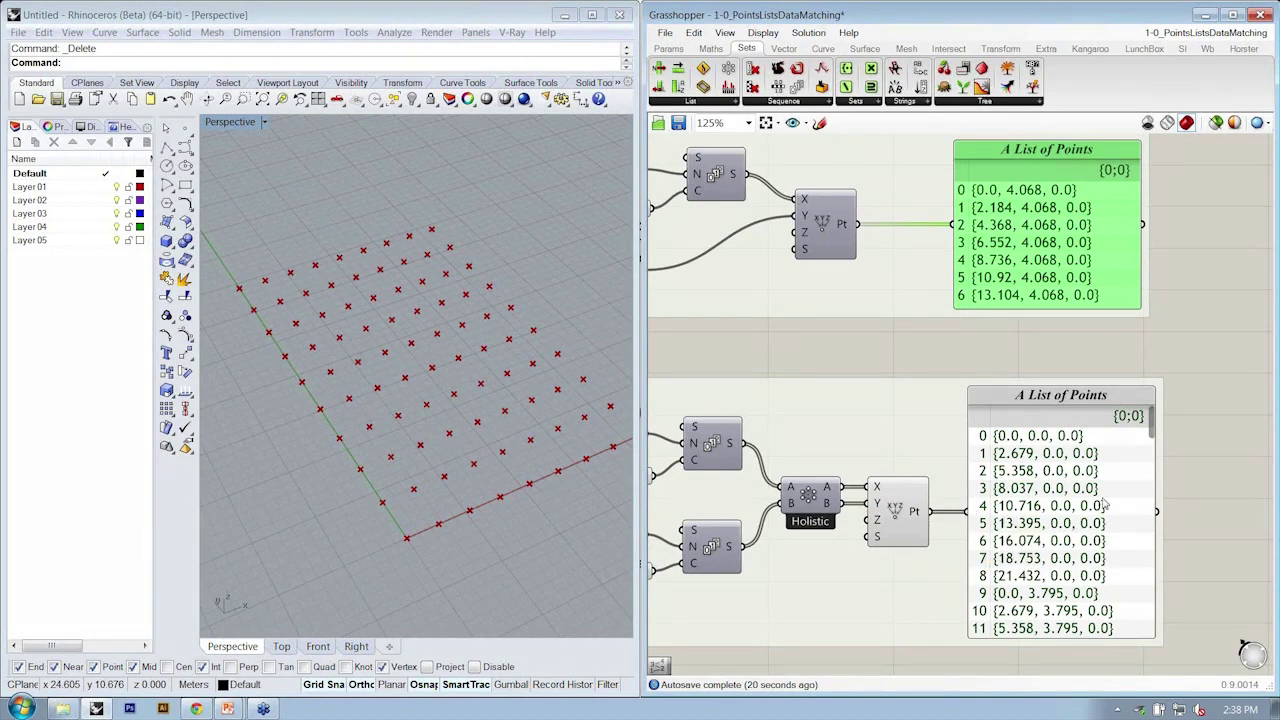
pyautogui.click(1221, 370)
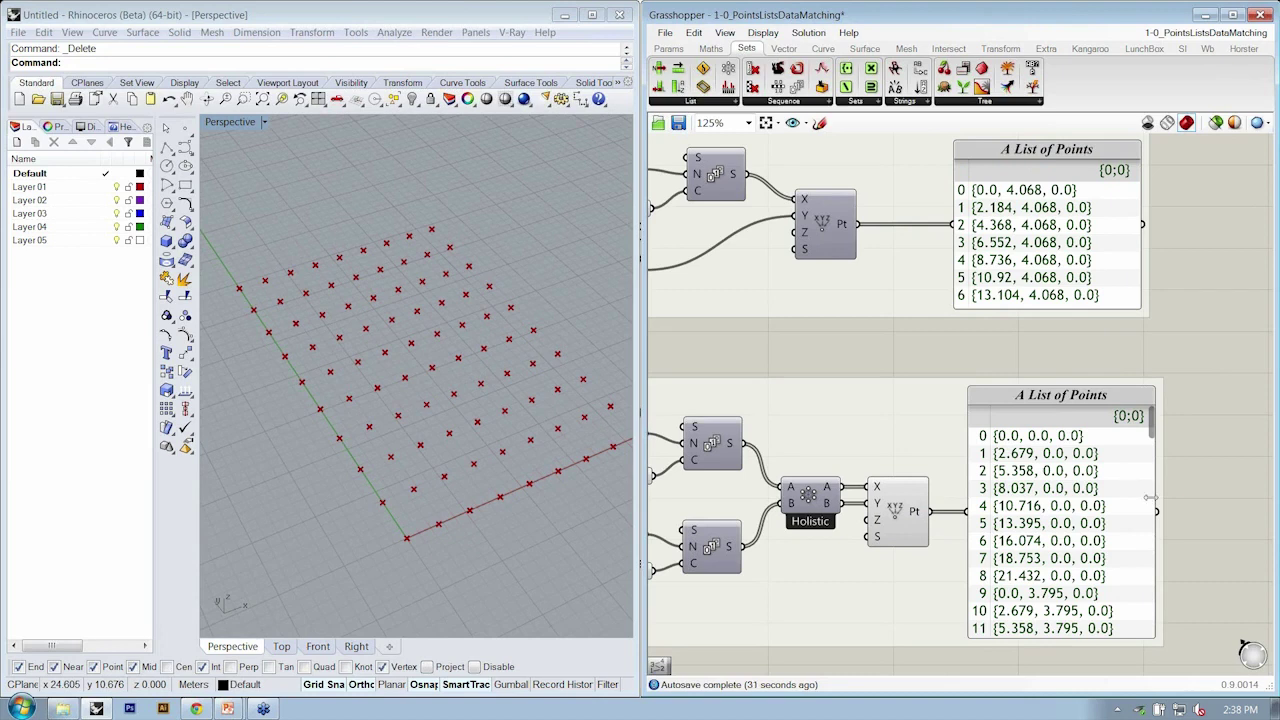
# Step: Rename the lower point-list panel to 'Still A List of Points!'
pyautogui.rightClick(1048, 402)
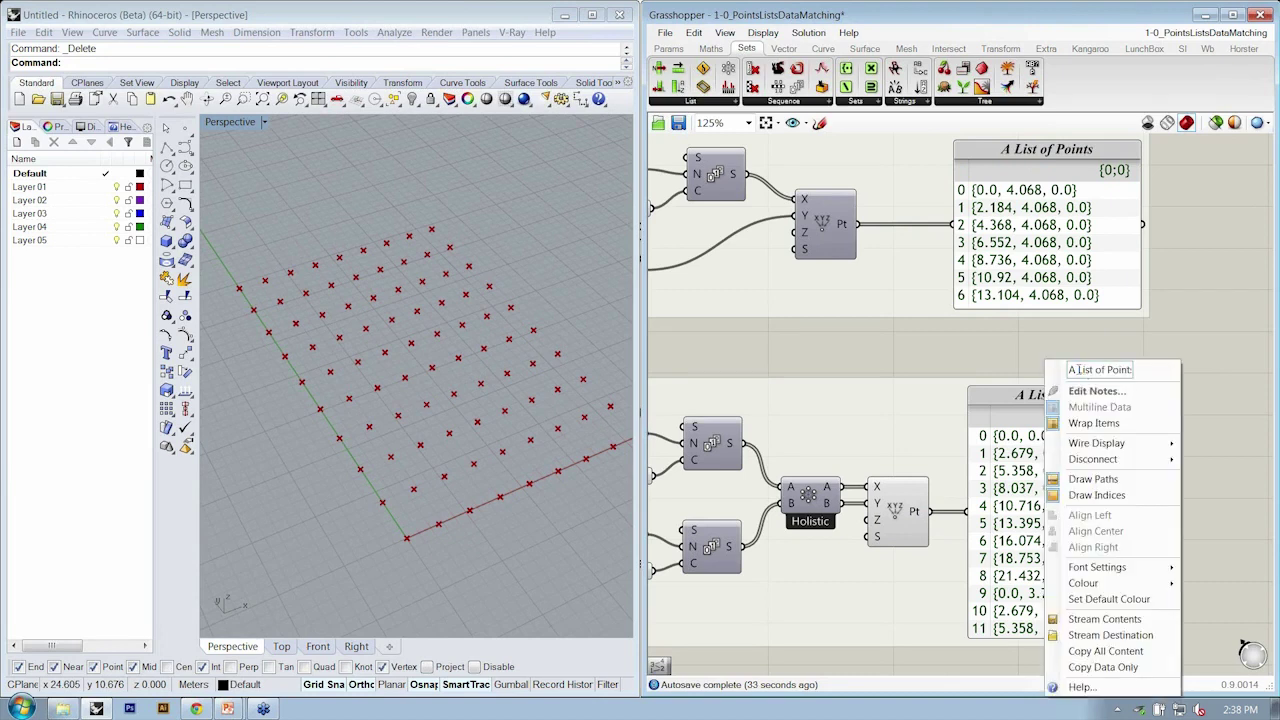
pyautogui.press('BackSpace')
pyautogui.write('Still a')
pyautogui.press('BackSpace')
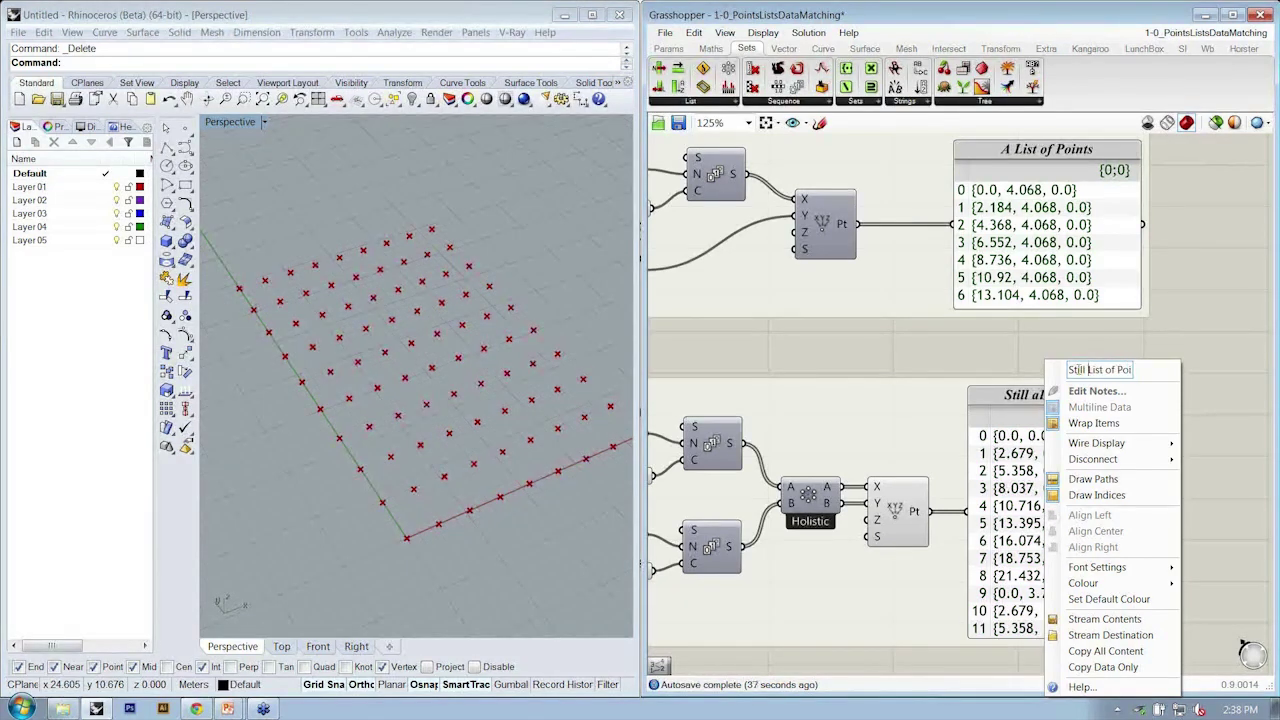
pyautogui.write('A')
pyautogui.press('End')
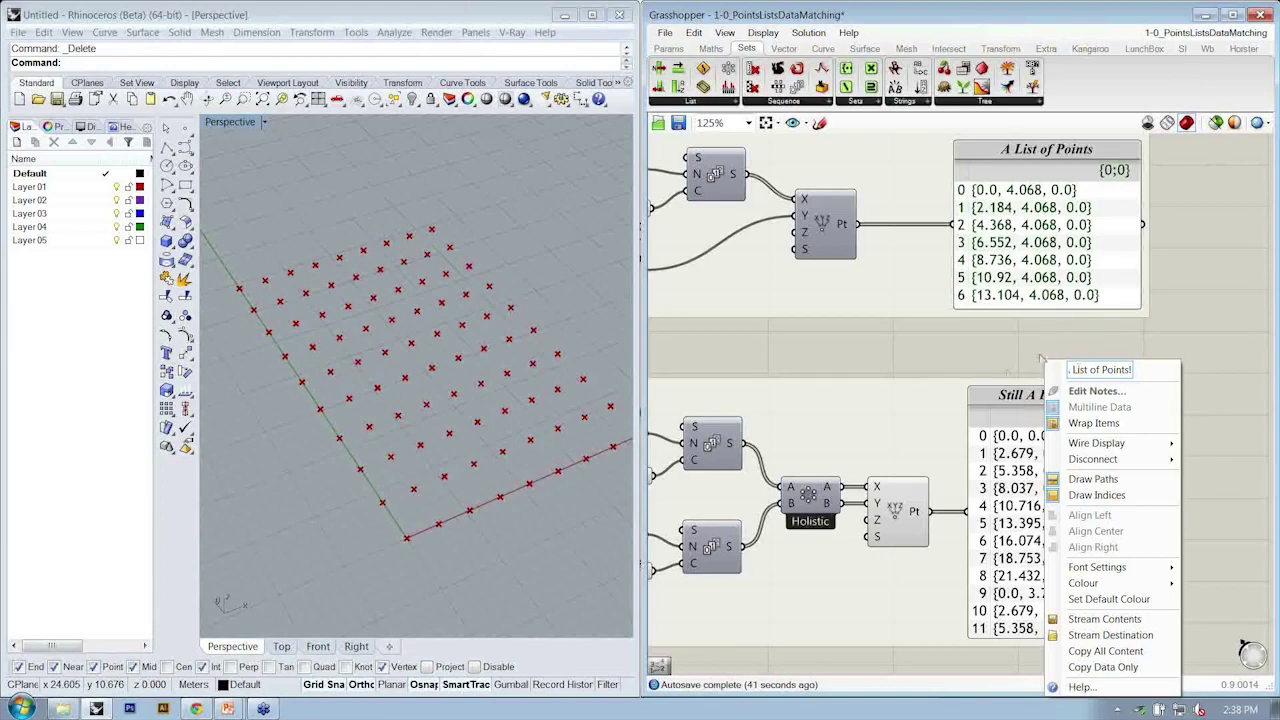
pyautogui.press('Return')
pyautogui.scroll(-2, 960, 400)
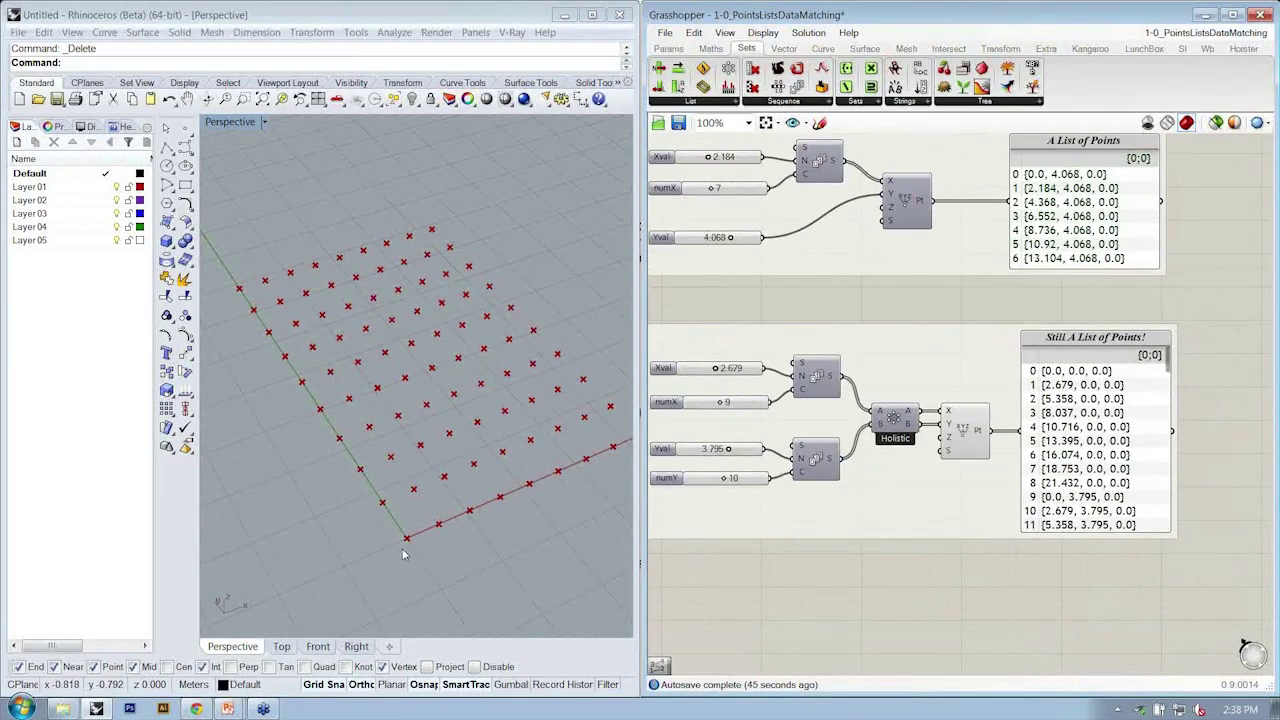
# Step: Scroll the Still A List of Points! panel to its last item, {21.432, 34.155, 0.0}, and orbit Rhino's view
pyautogui.moveTo(1018, 429); pyautogui.dragTo(950, 409, button='right')
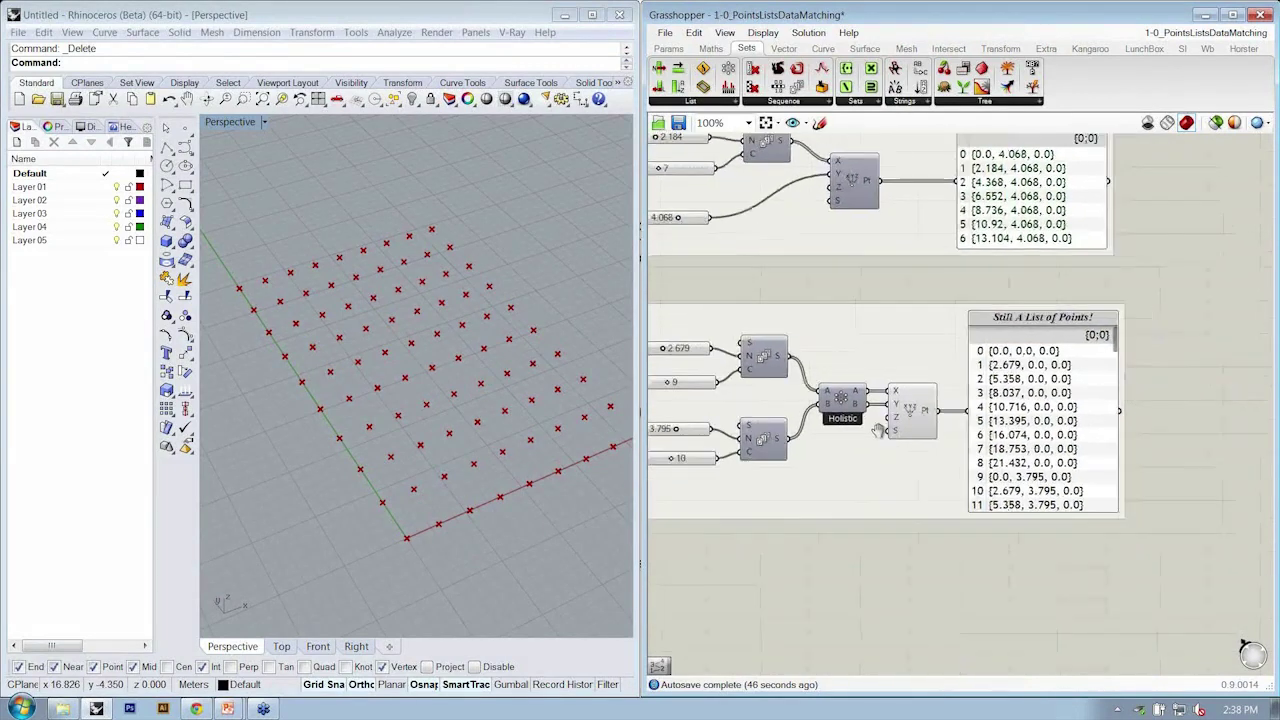
pyautogui.scroll(-5, 1000, 400)
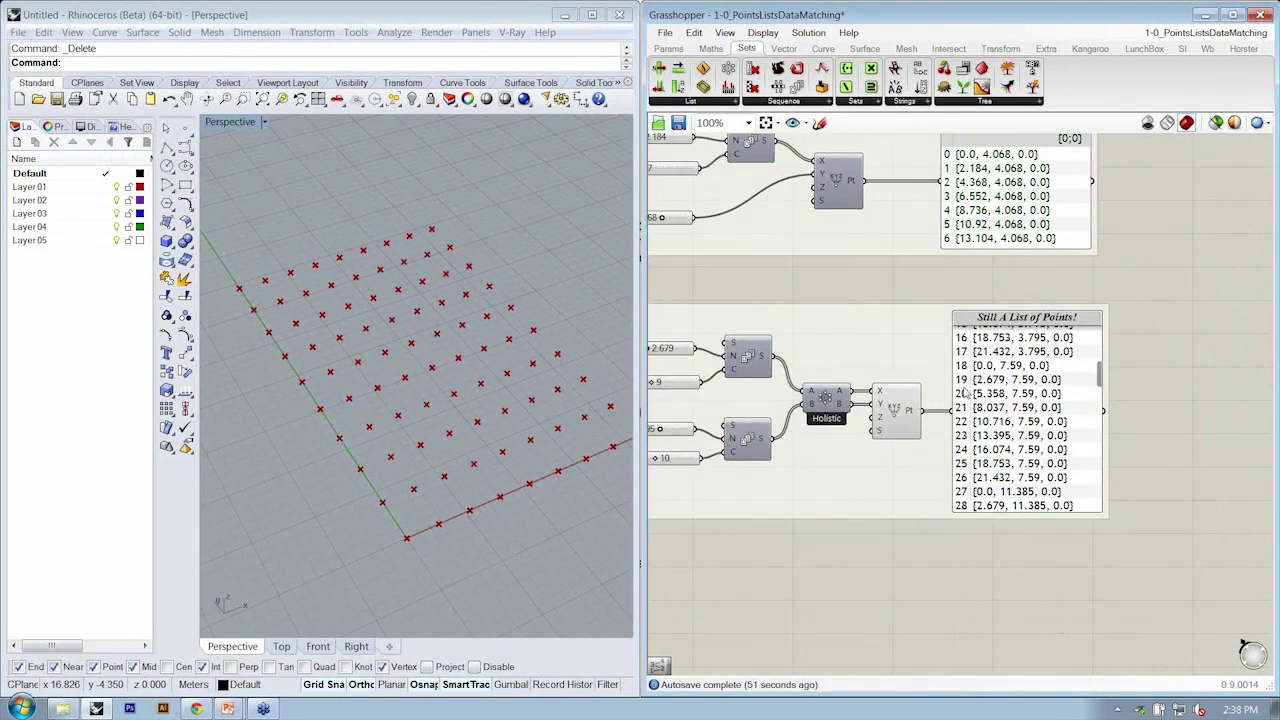
pyautogui.scroll(3, 968, 398)
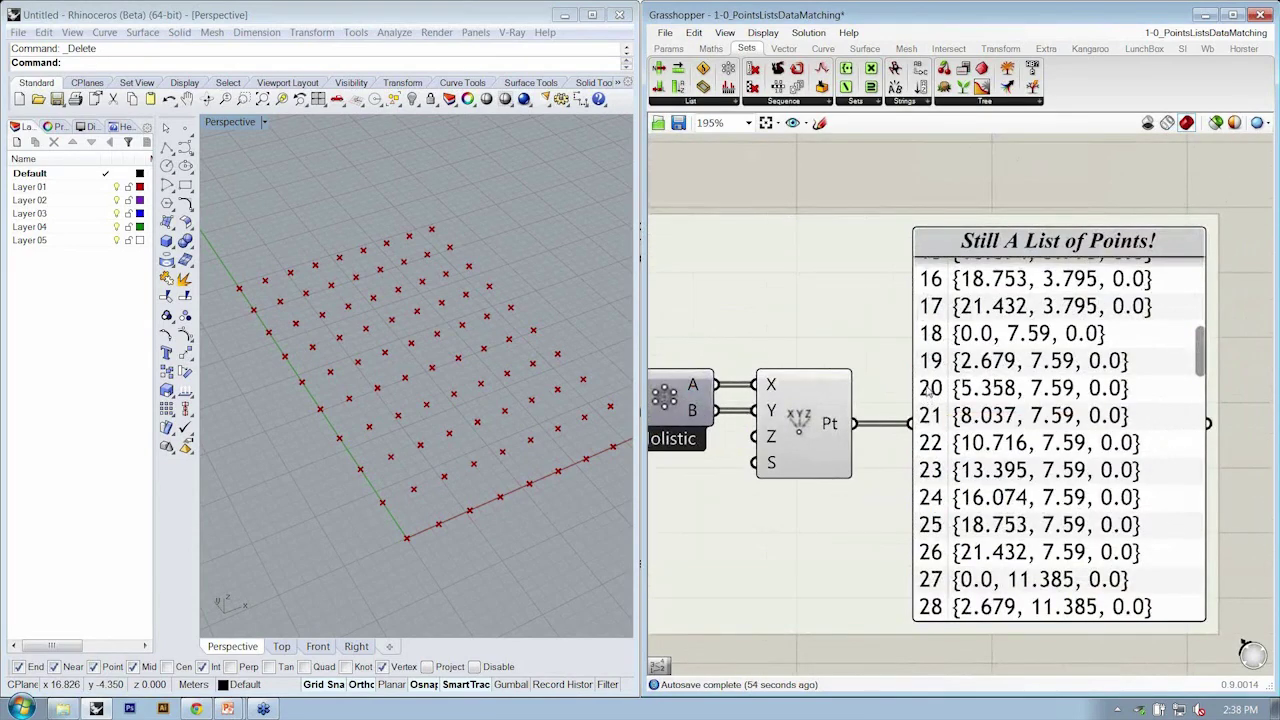
pyautogui.moveTo(1203, 350); pyautogui.dragTo(1204, 612)
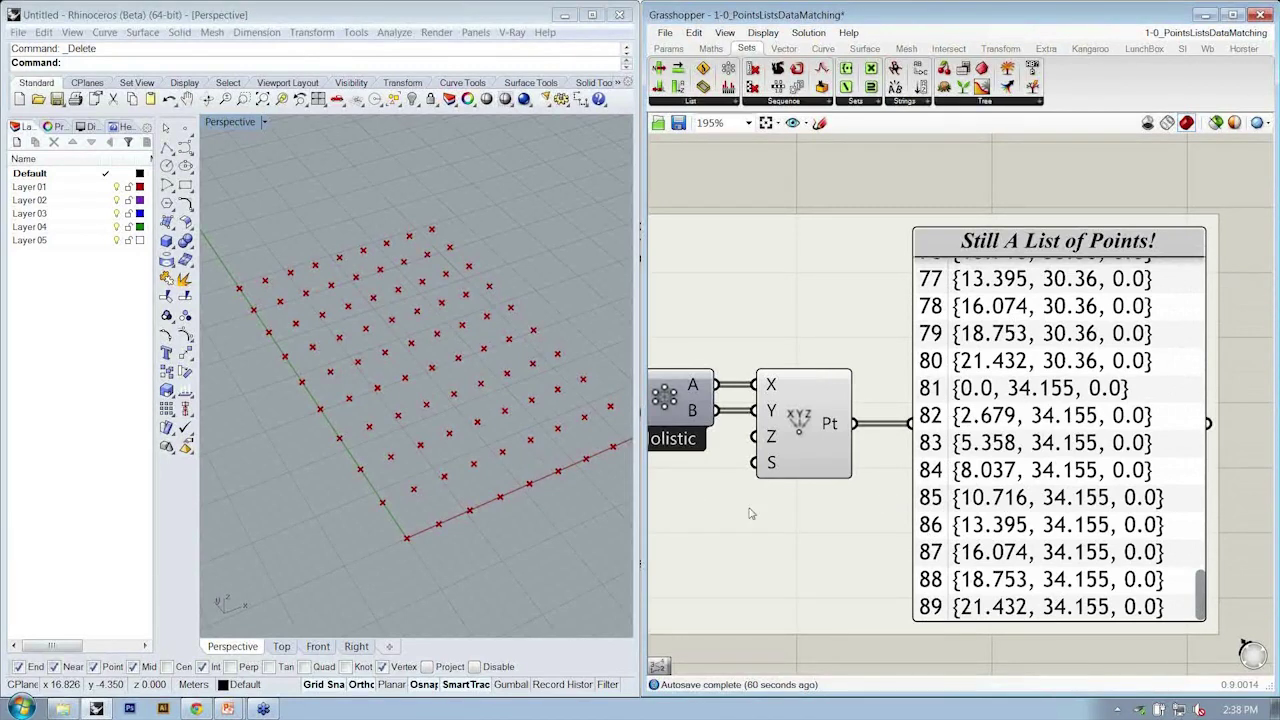
pyautogui.moveTo(1000, 522); pyautogui.dragTo(1012, 508, button='right')
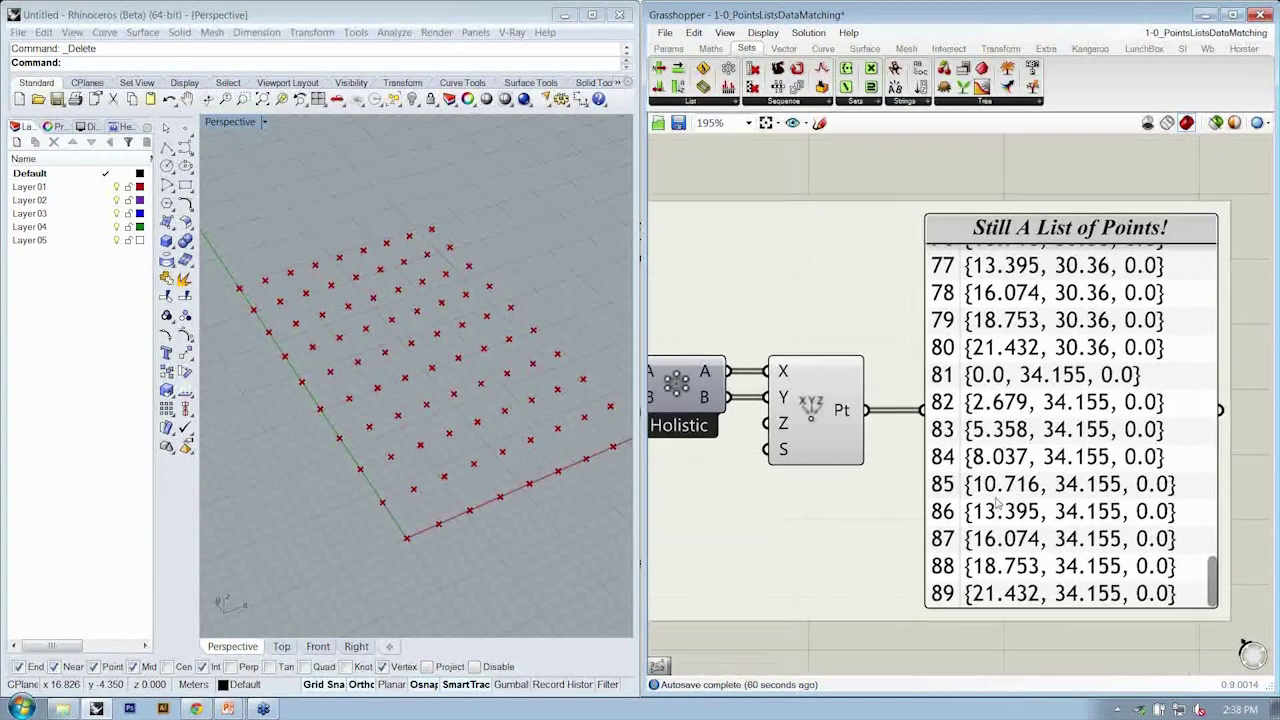
pyautogui.scroll(-2, 866, 365)
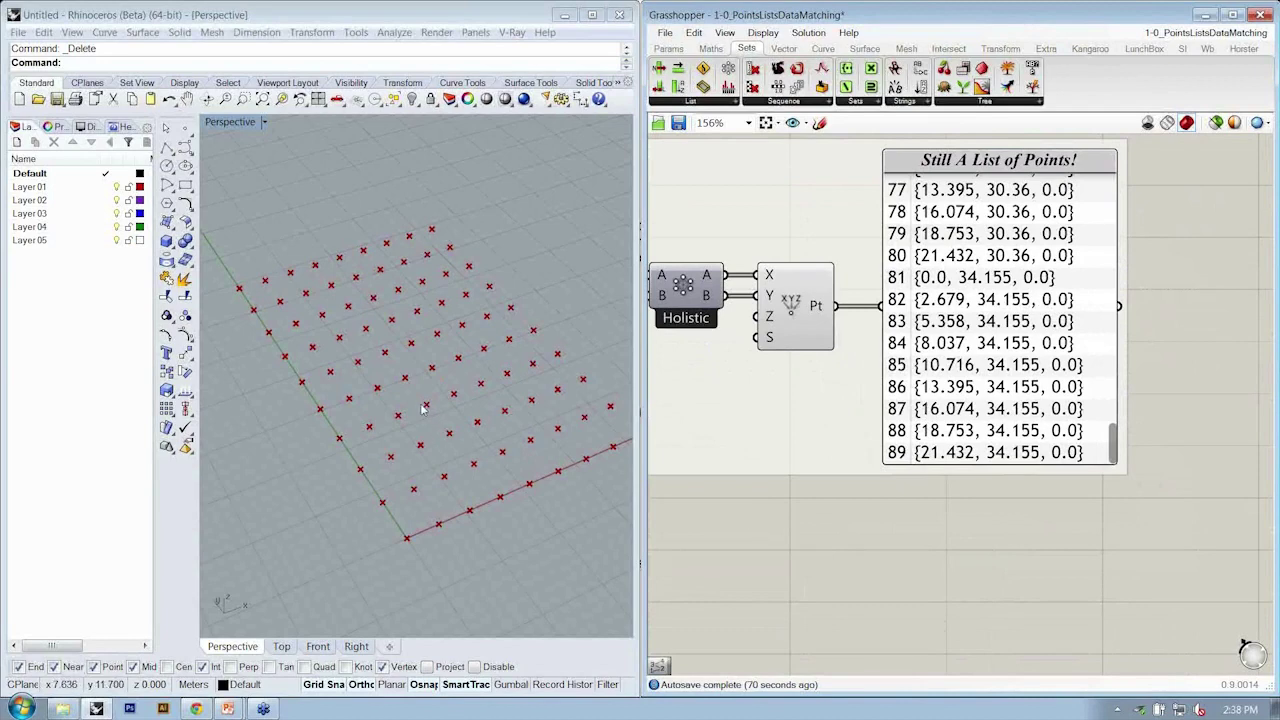
pyautogui.moveTo(400, 430); pyautogui.dragTo(473, 393, button='right')
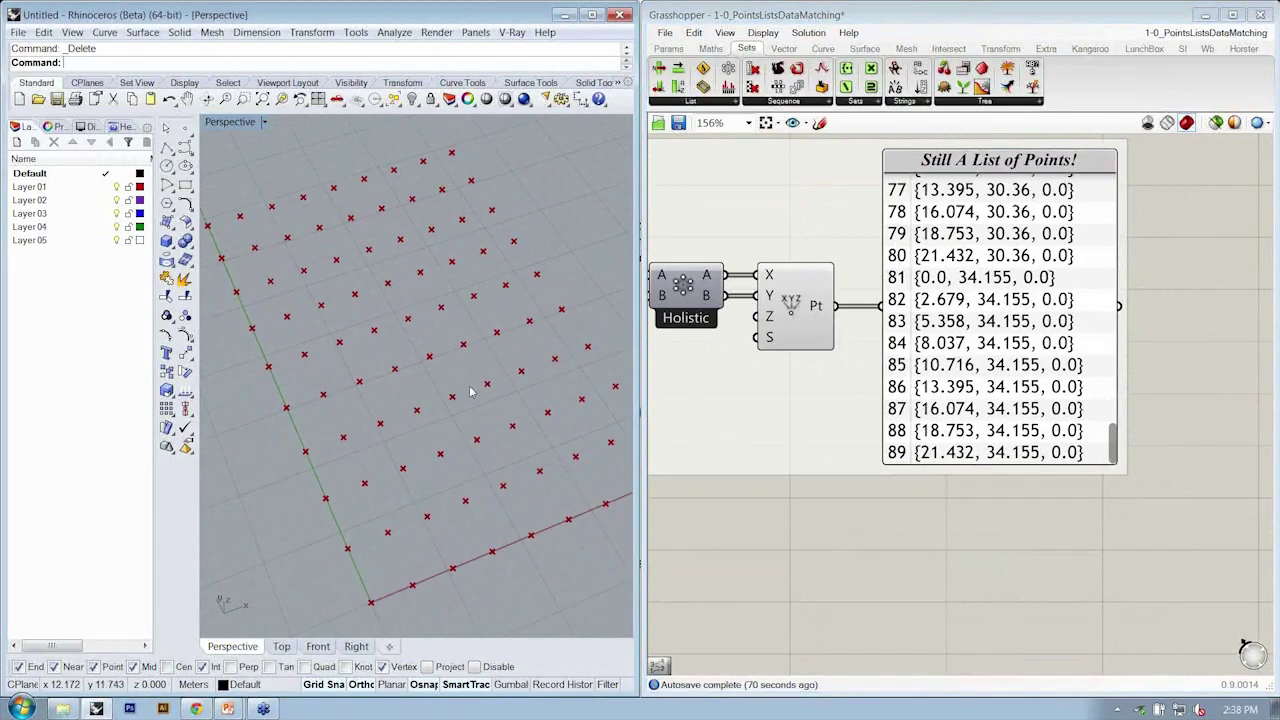
# Step: Add a Point List component below the panel, fed by the XYZ point component's Pt output
pyautogui.click(783, 48)
pyautogui.click(942, 101)
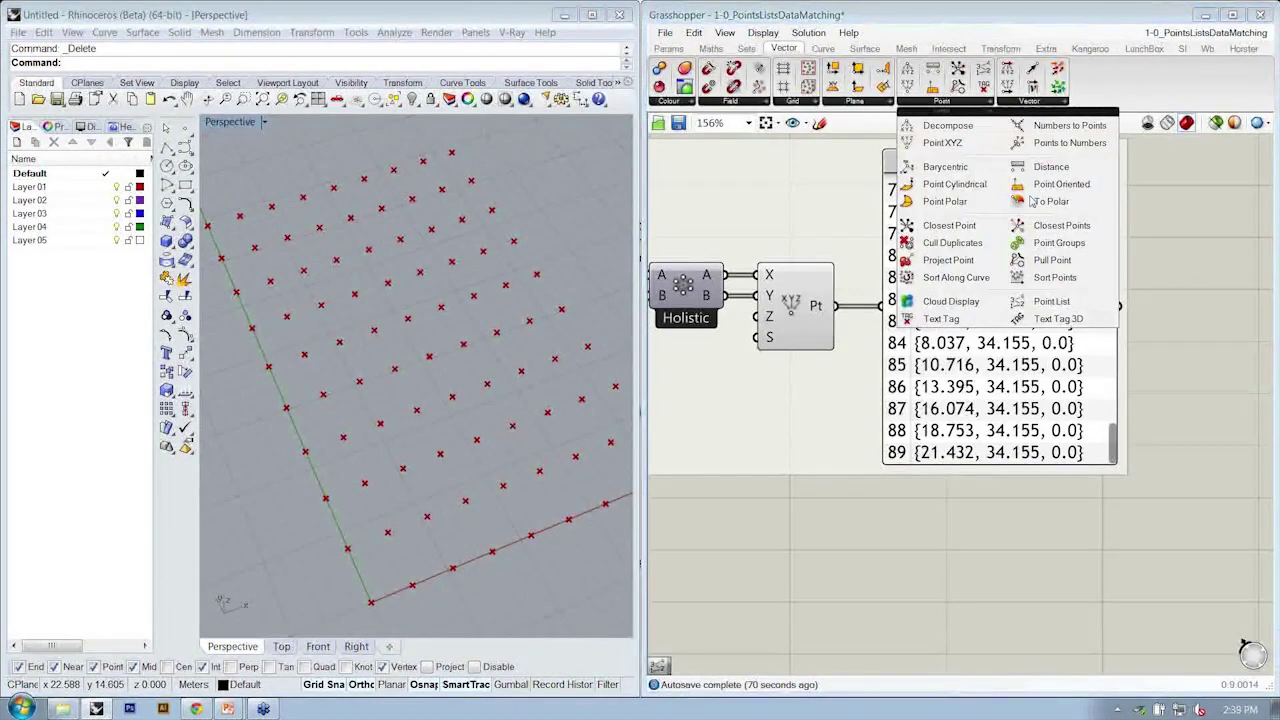
pyautogui.click(1069, 306)
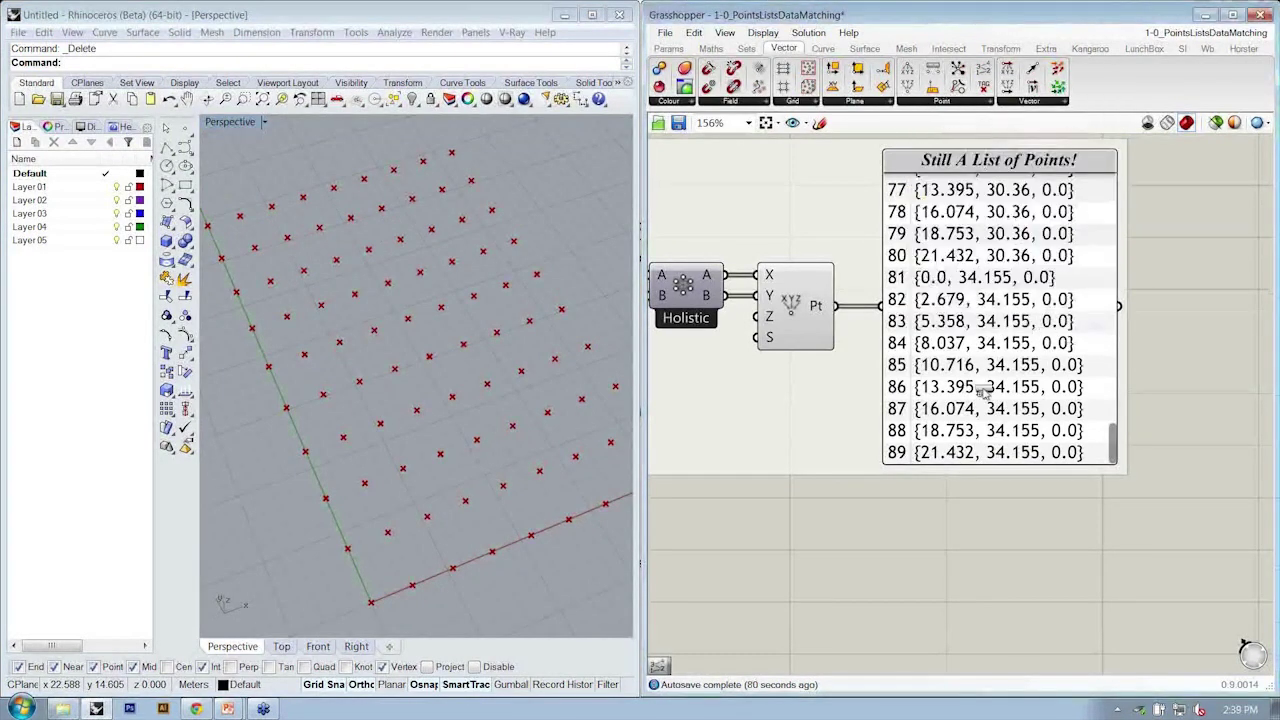
pyautogui.click(917, 541)
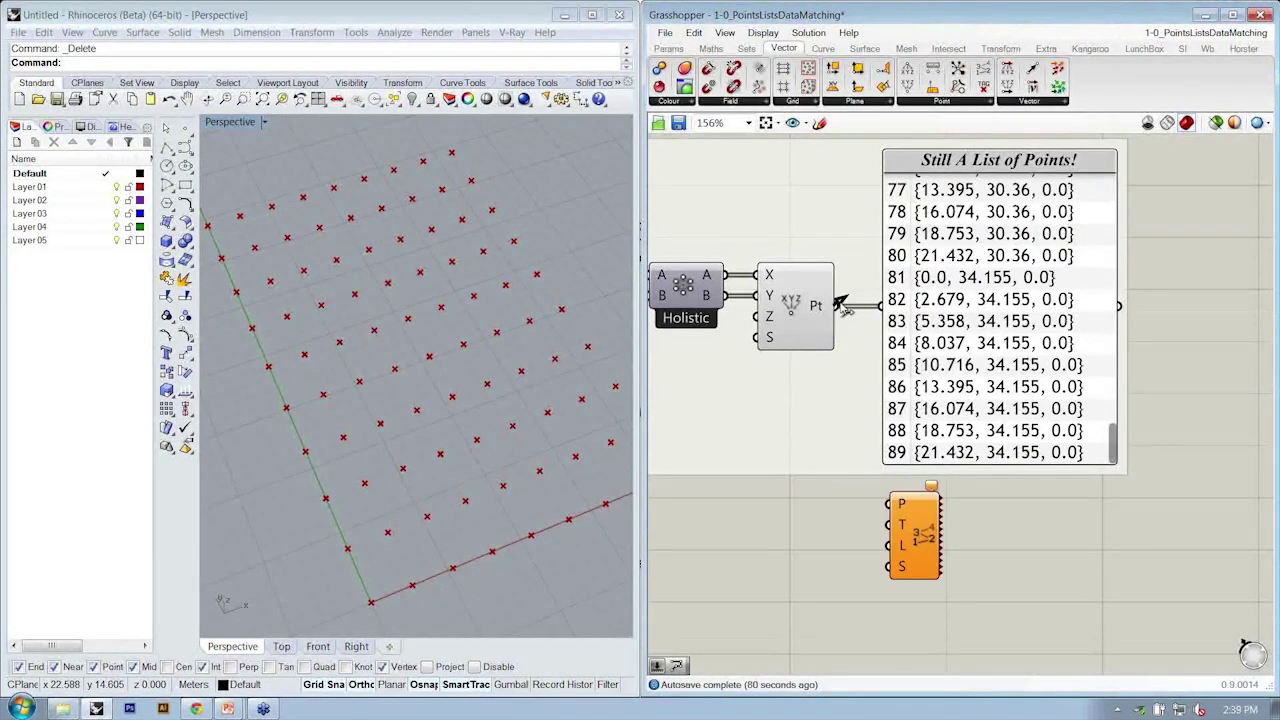
pyautogui.moveTo(836, 306); pyautogui.dragTo(890, 504)
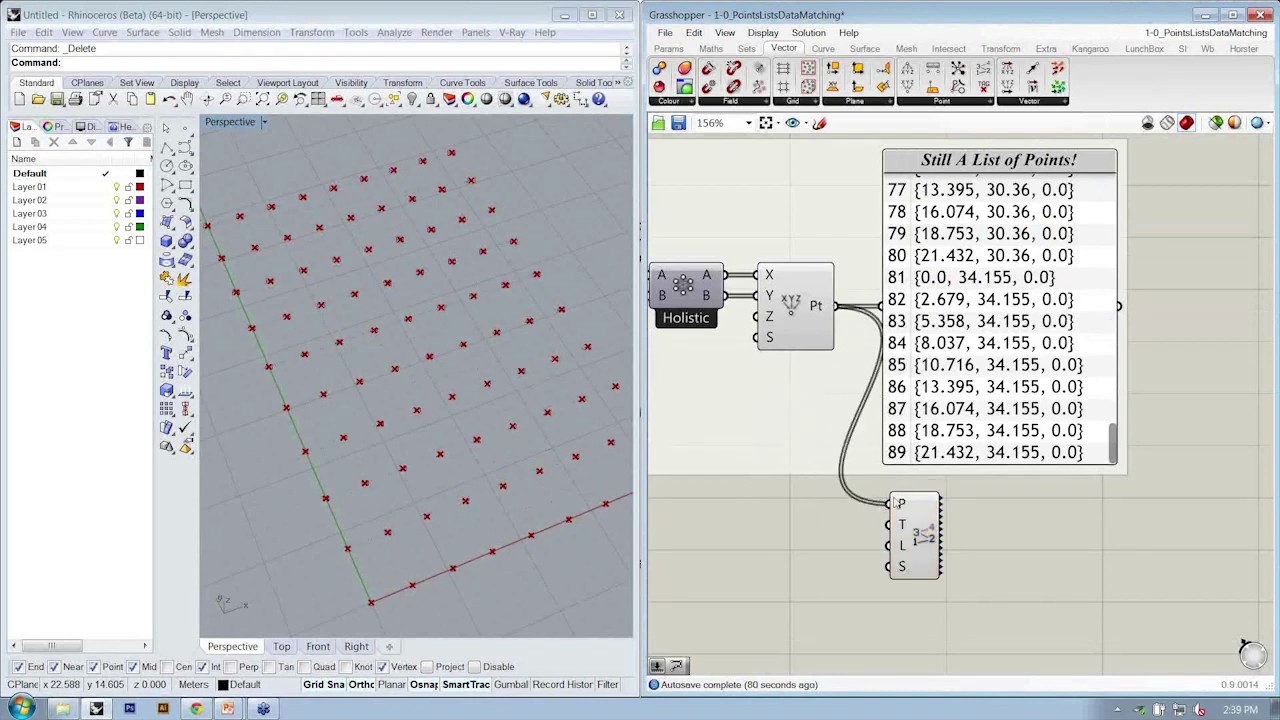
# Step: Turn off Preview on the Point XYZ component to hide the point markers
pyautogui.rightClick(790, 305)
pyautogui.click(850, 334)
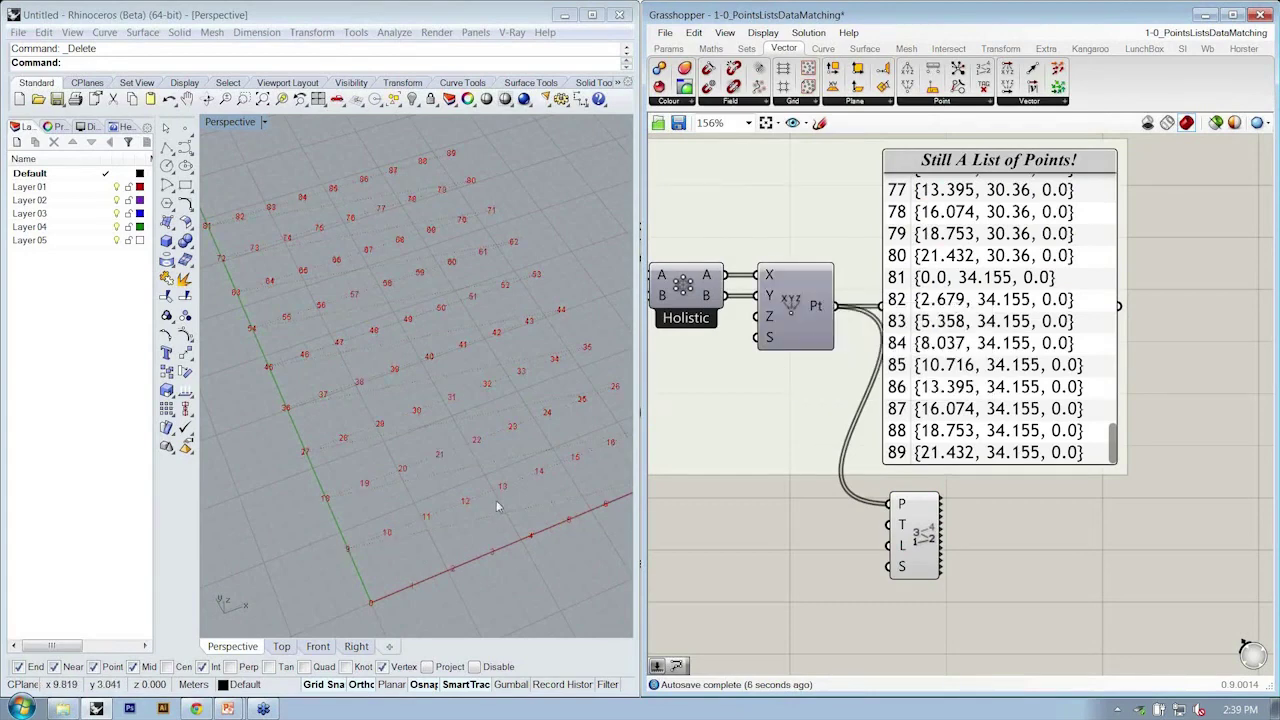
pyautogui.moveTo(497, 506); pyautogui.dragTo(433, 515, button='right')
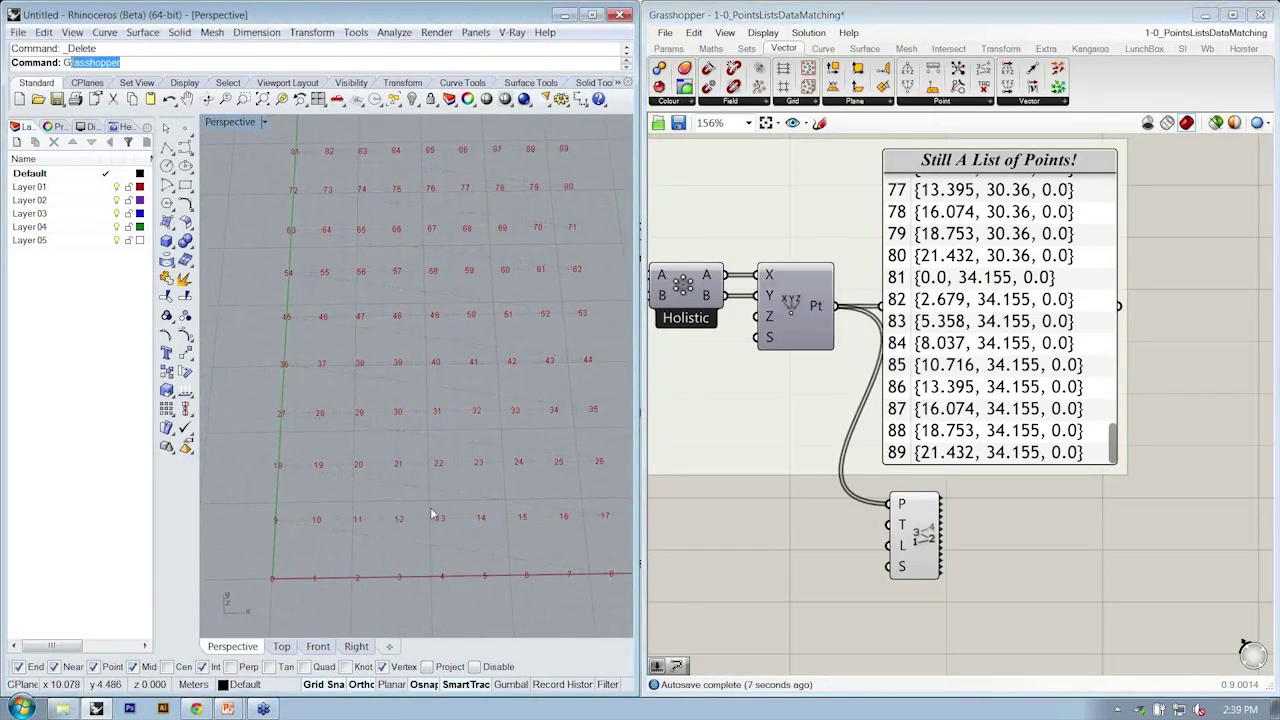
# Step: Hide Rhino's construction grid, maximize the Top viewport and zoom extents on the index numbers
pyautogui.write('rid')
pyautogui.press('Return')
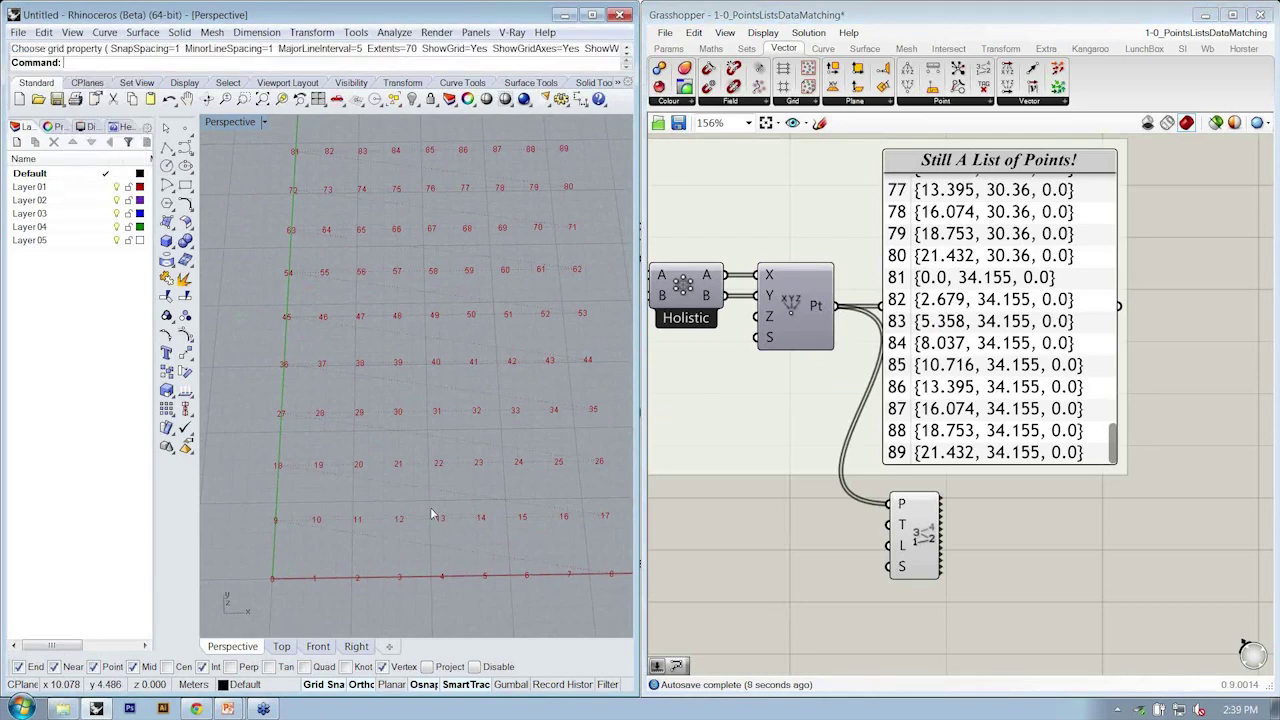
pyautogui.write('h')
pyautogui.press('Return')
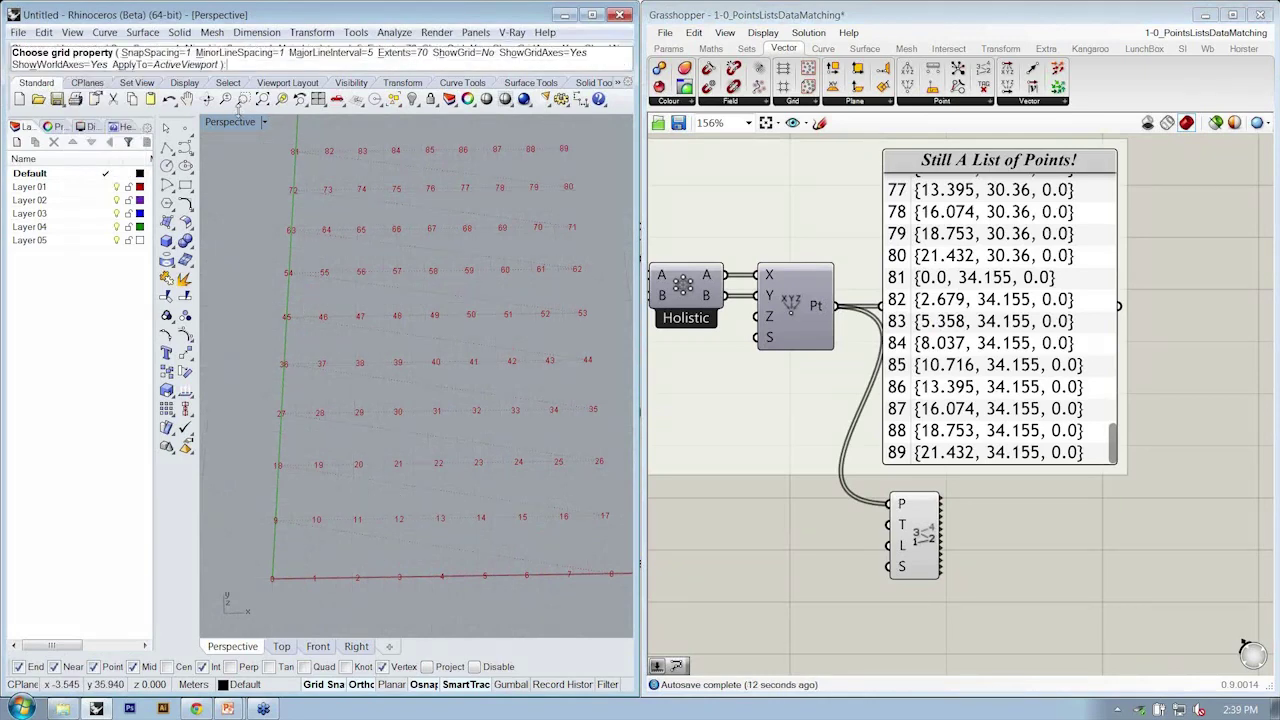
pyautogui.doubleClick(228, 122)
pyautogui.doubleClick(215, 122)
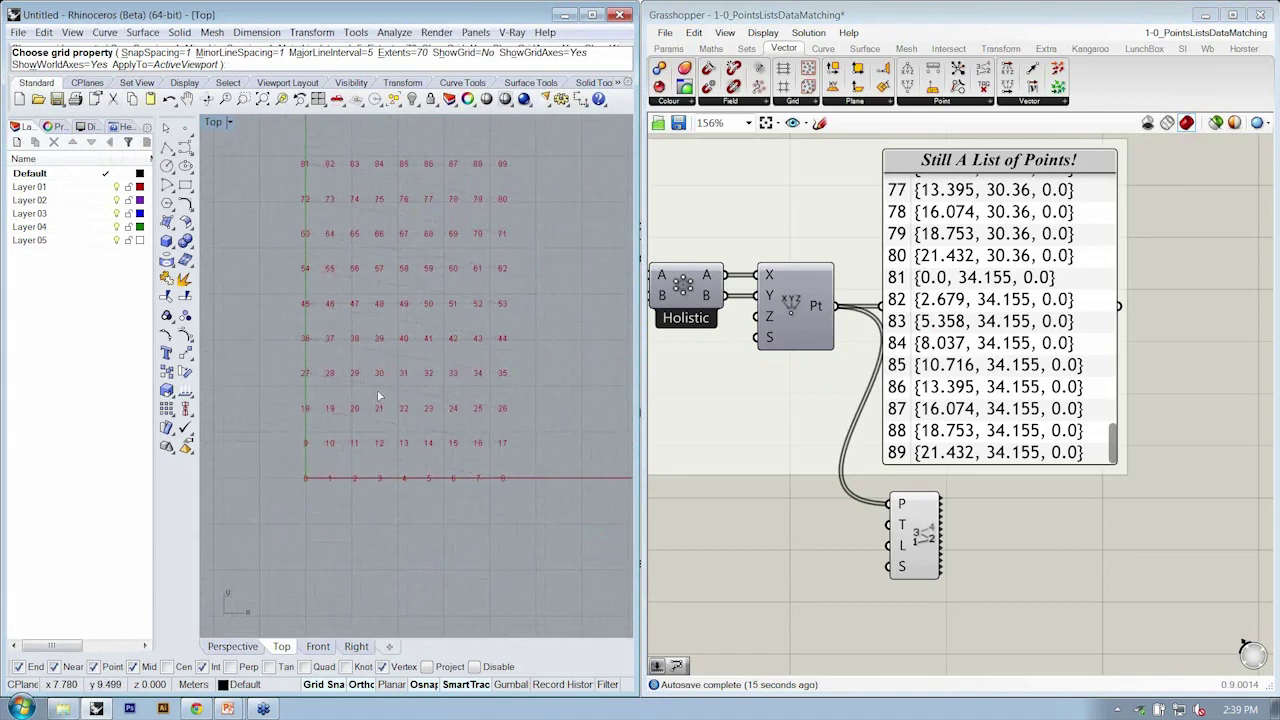
pyautogui.press('Return')
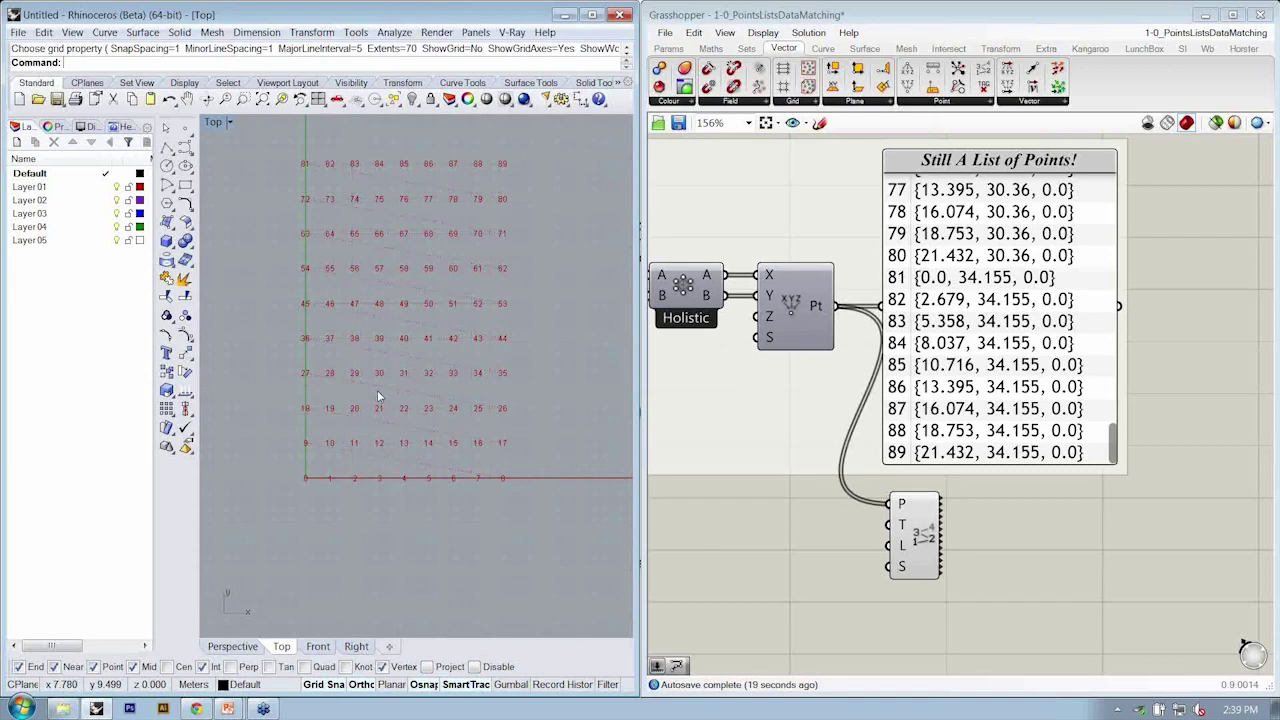
pyautogui.hotkey('ctrl', 'shift', 'e')
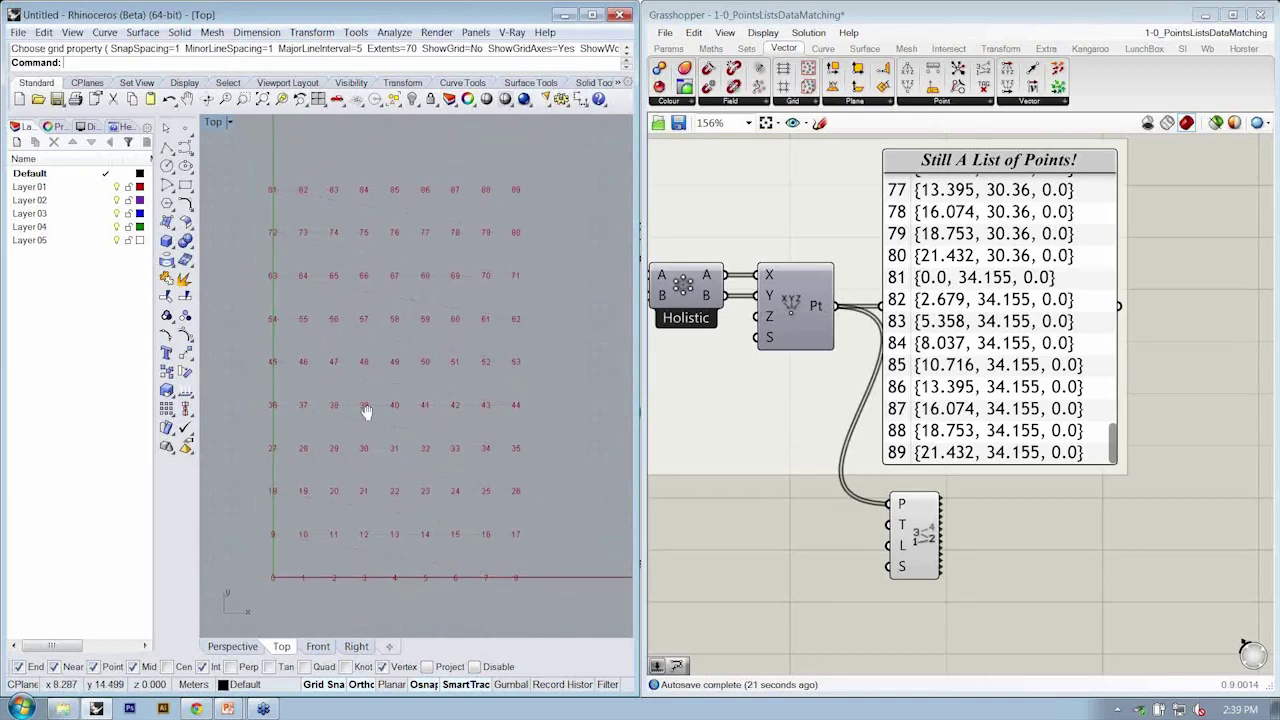